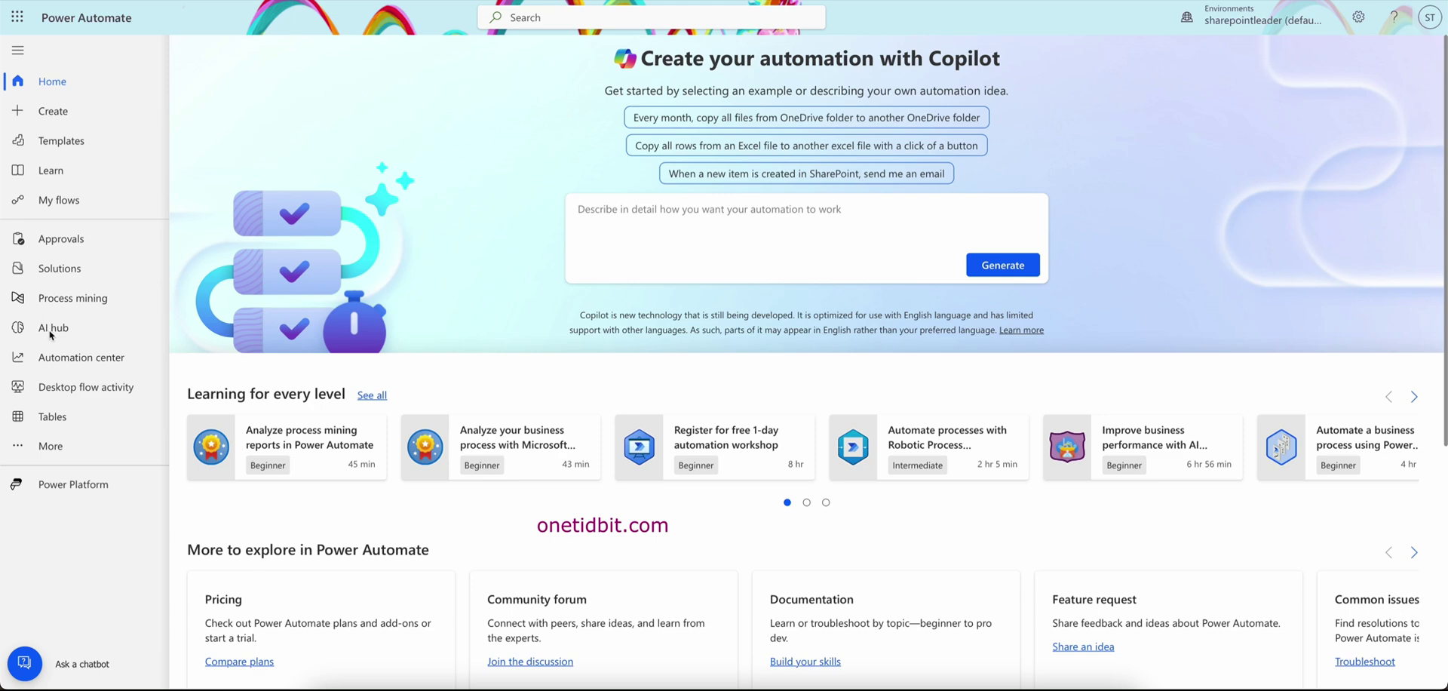
Open the AI hub from the left navigation pane.
left_click(48, 333)
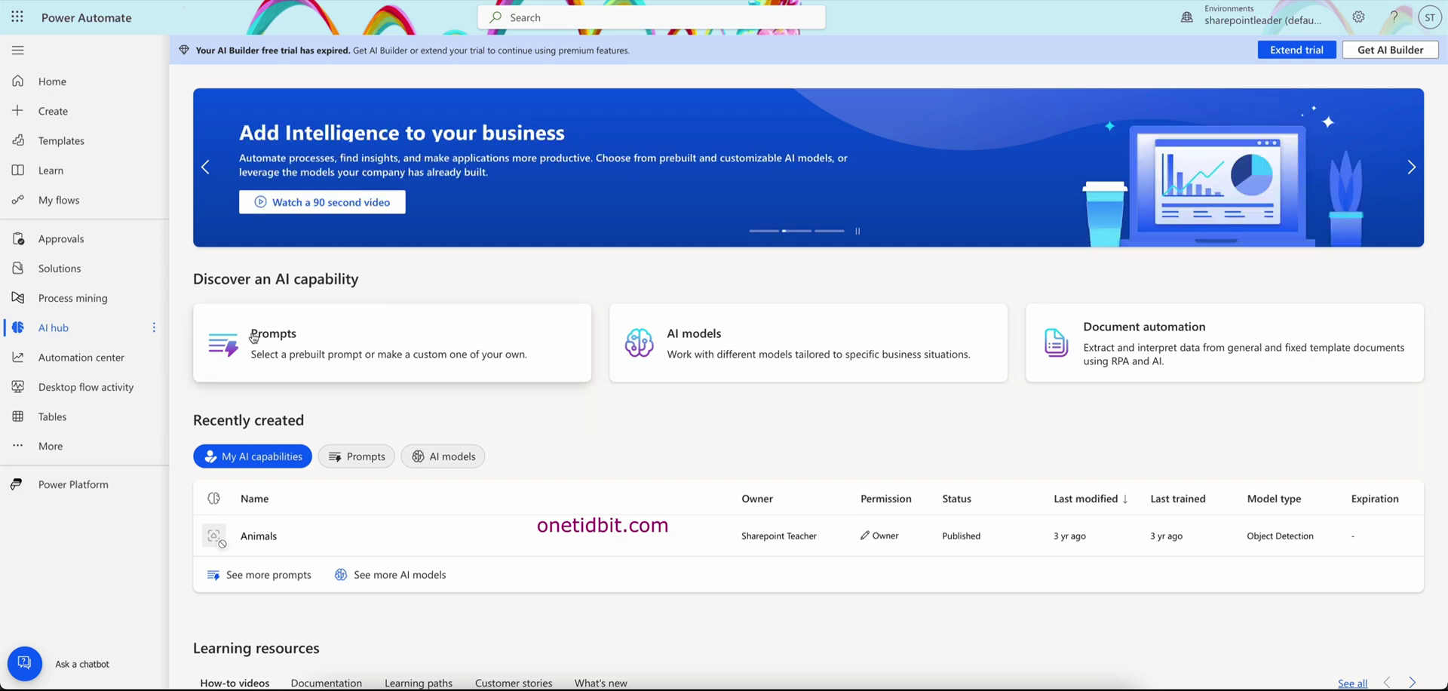
Go to the AI hub's Prompts area and browse the prompt template carousel.
left_click(346, 343)
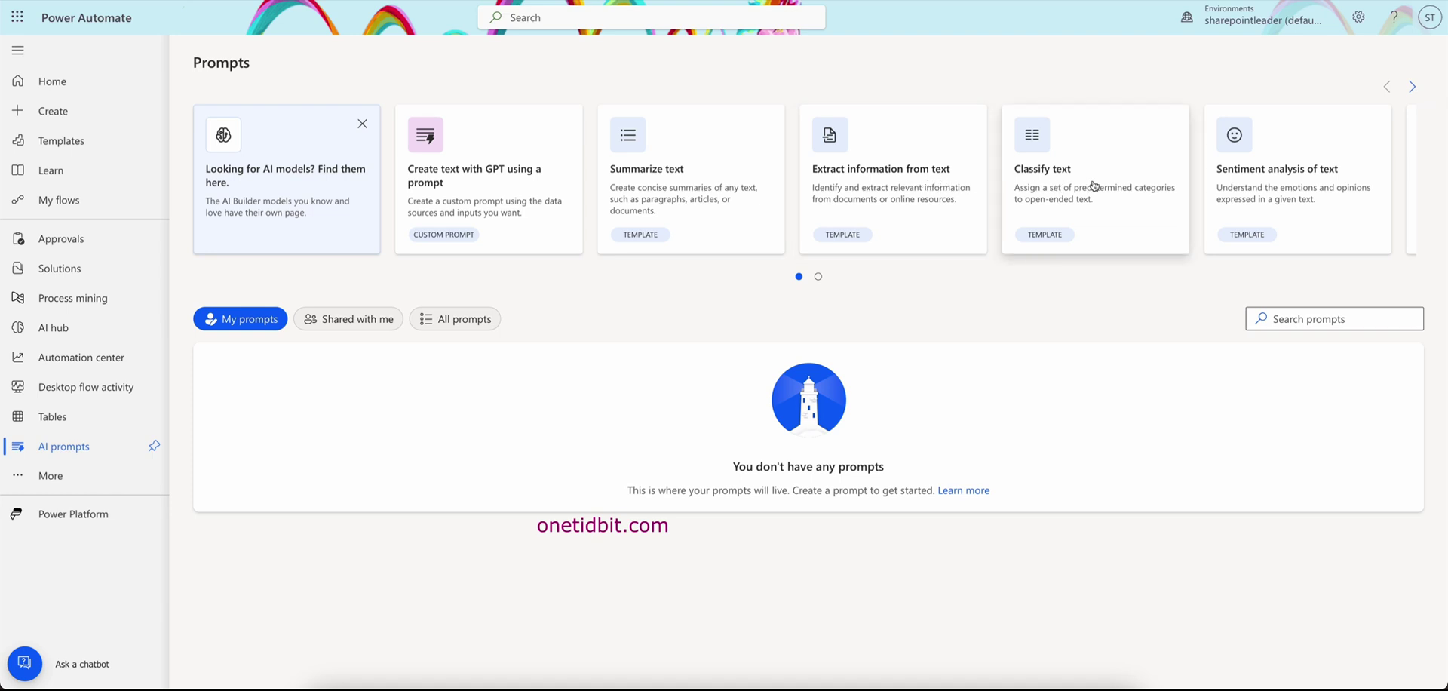
scroll(1088, 187, "right", 1)
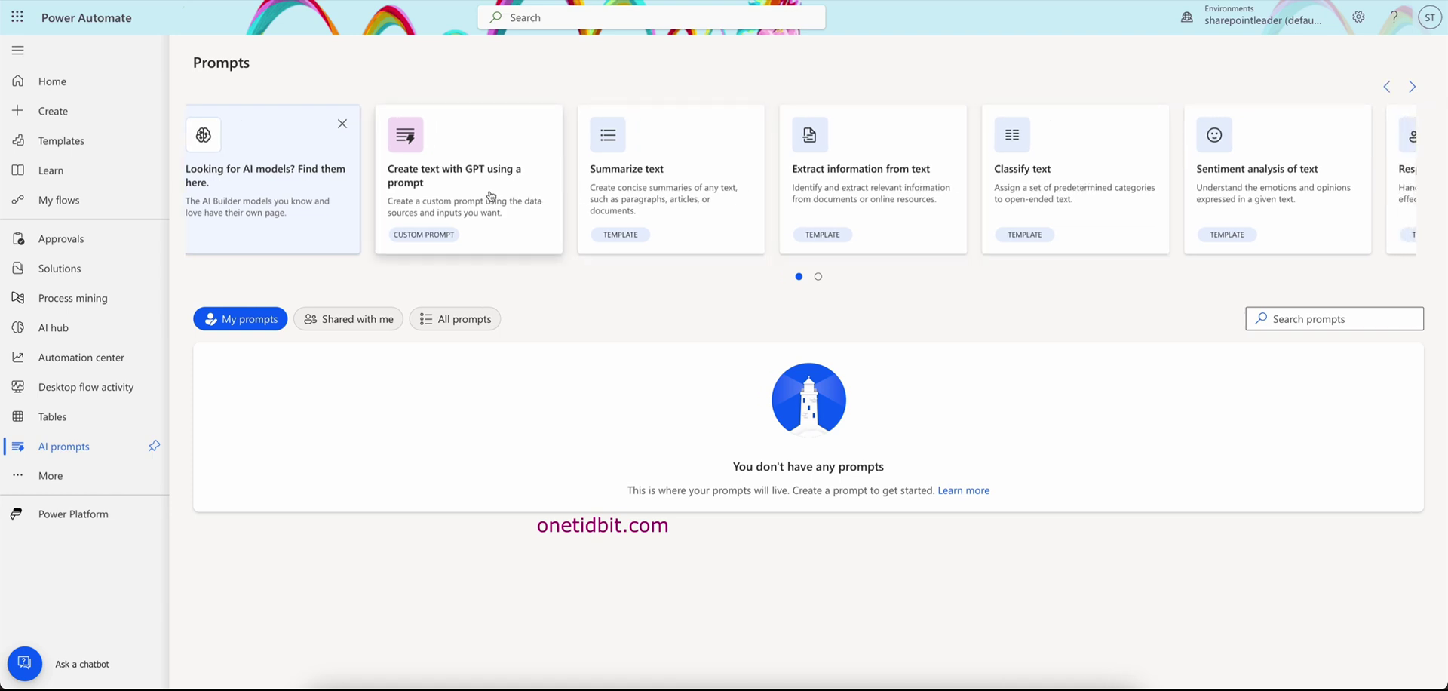
scroll(488, 196, "left", 1)
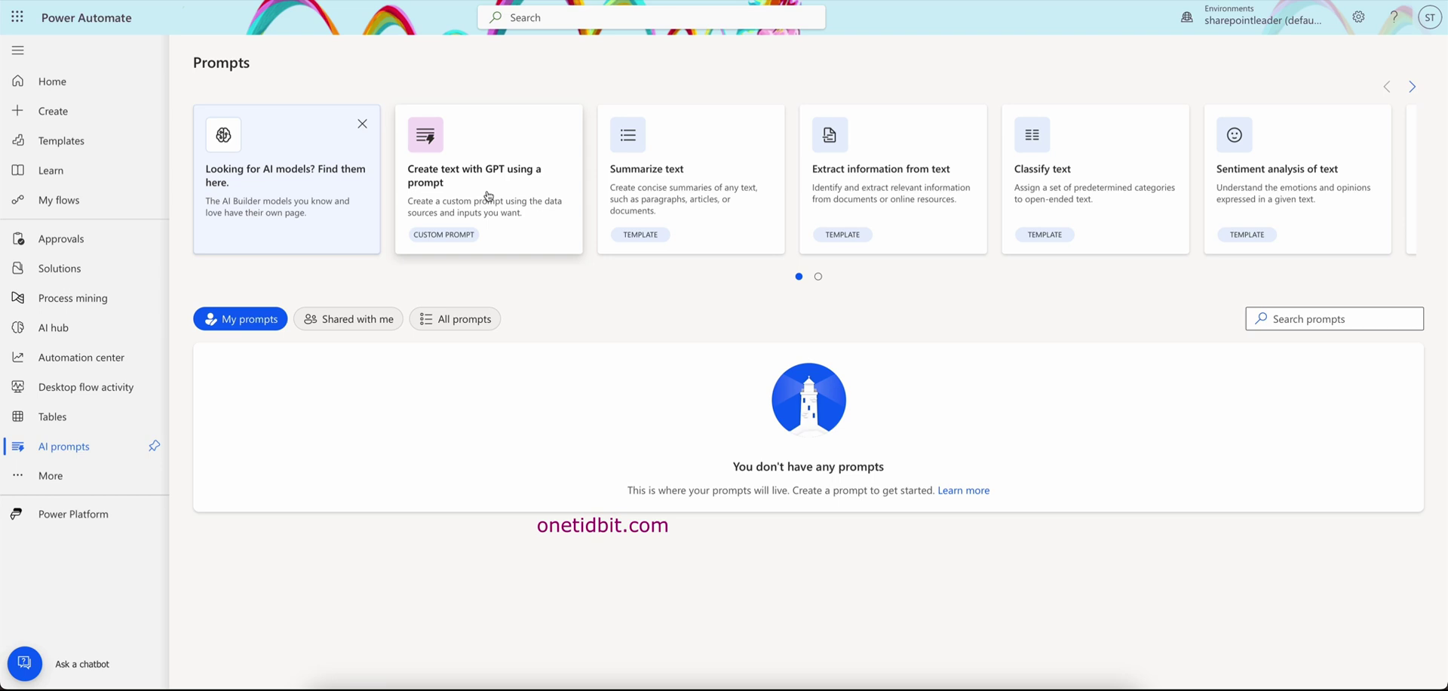
Create a custom GPT text prompt titled ExtractEmailContent and begin its instructions.
left_click(497, 191)
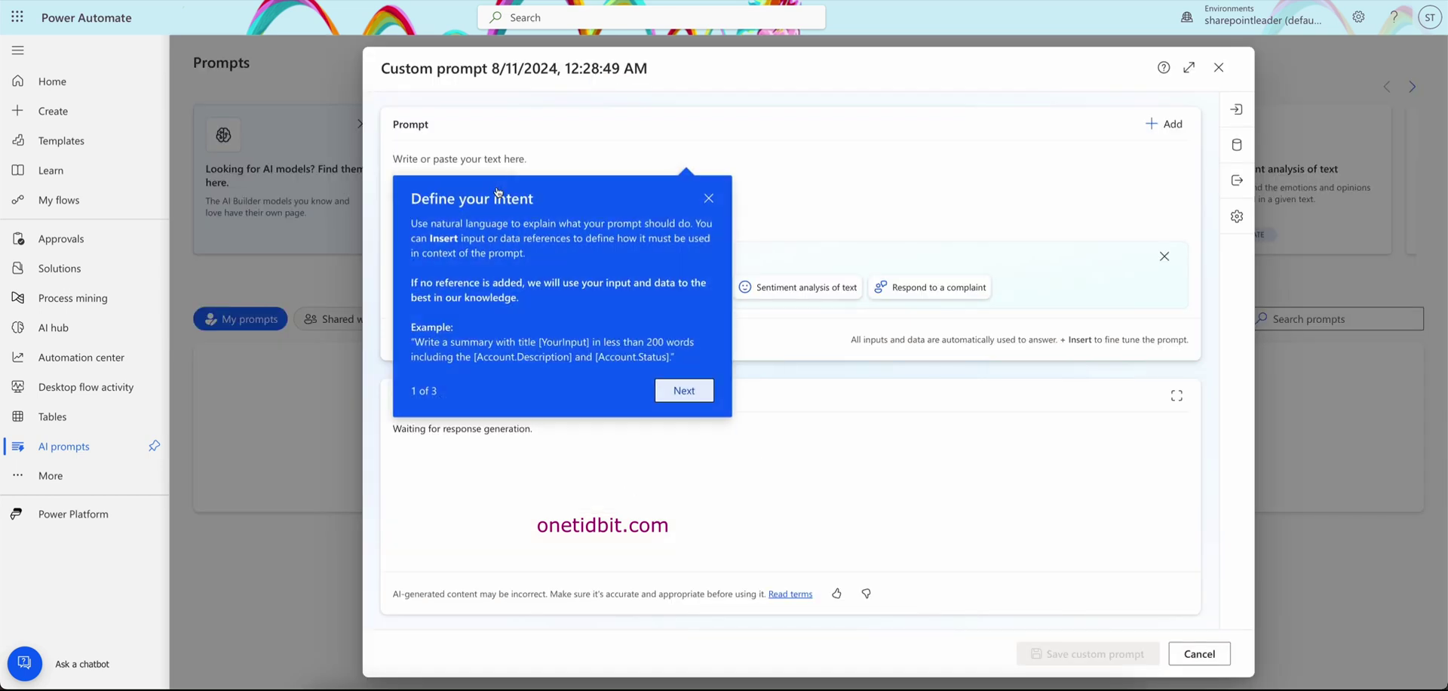
left_click(709, 197)
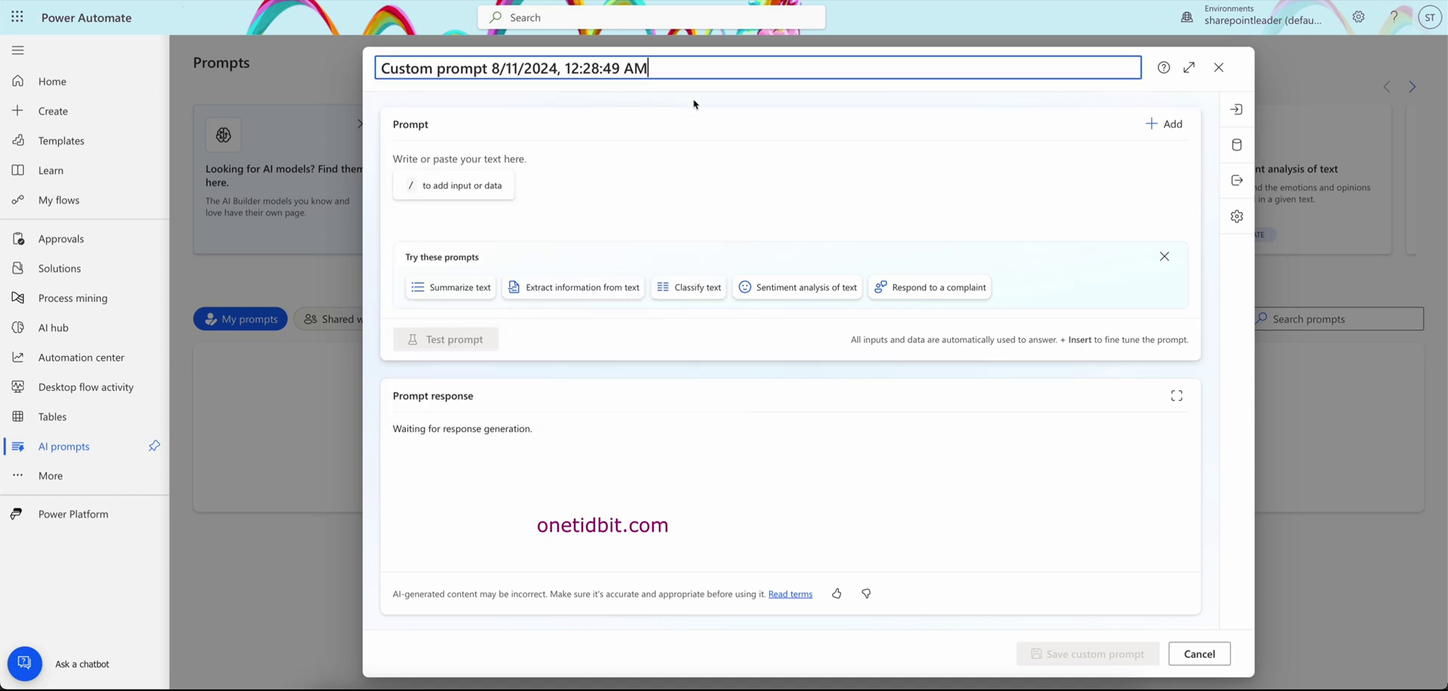
left_click_drag(666, 66, 295, 59)
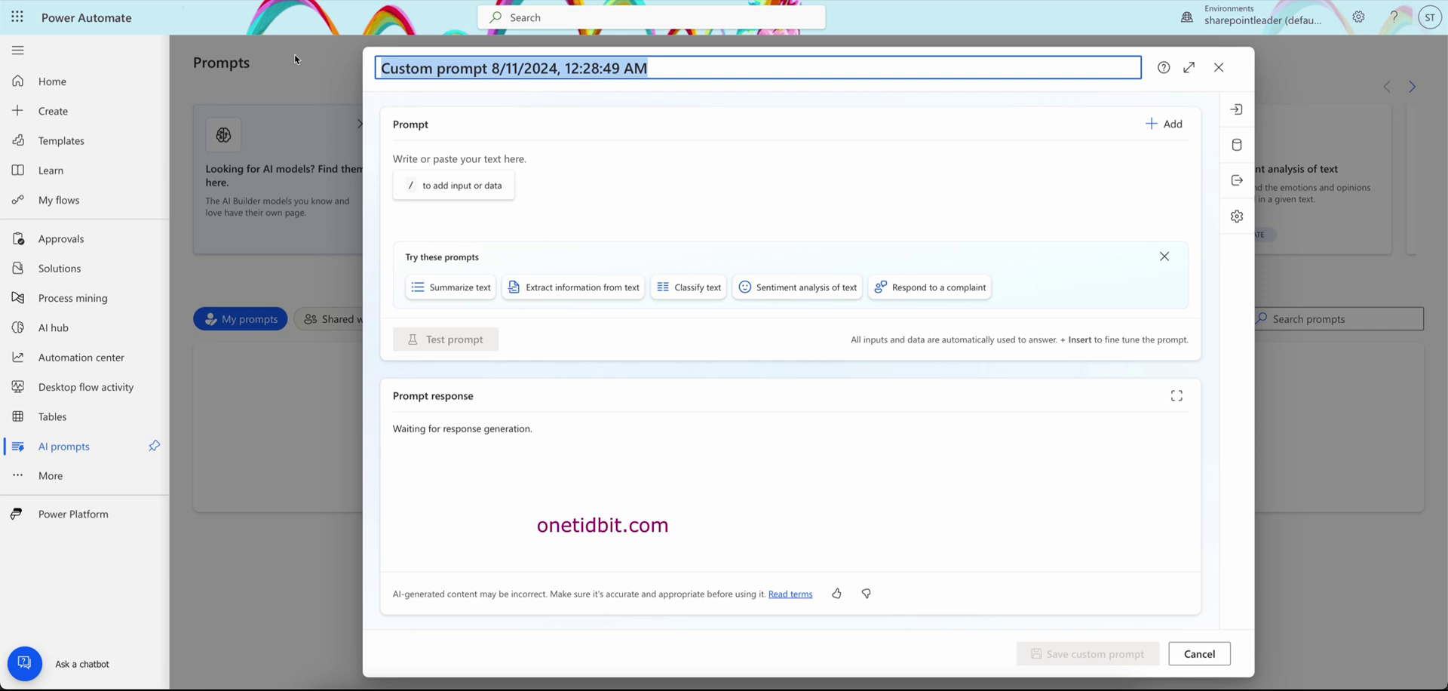
type("Extract")
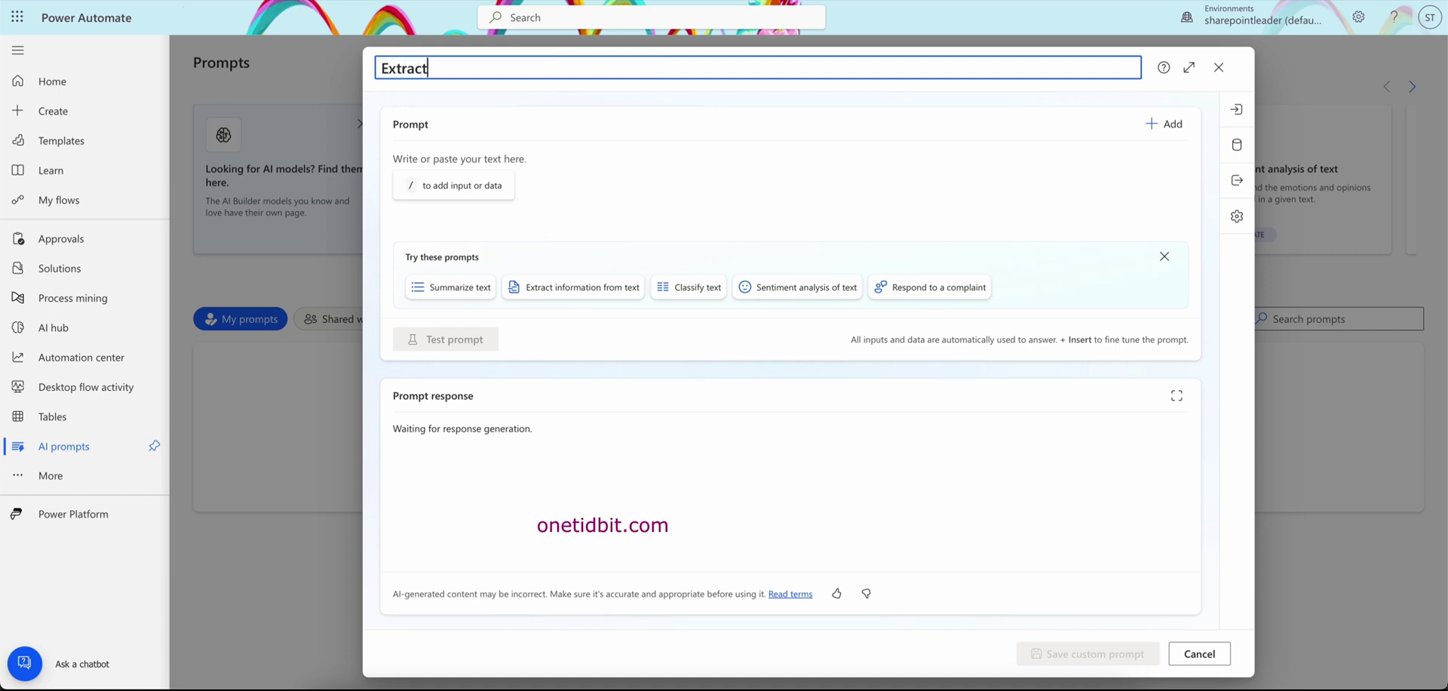
type("EmailContent")
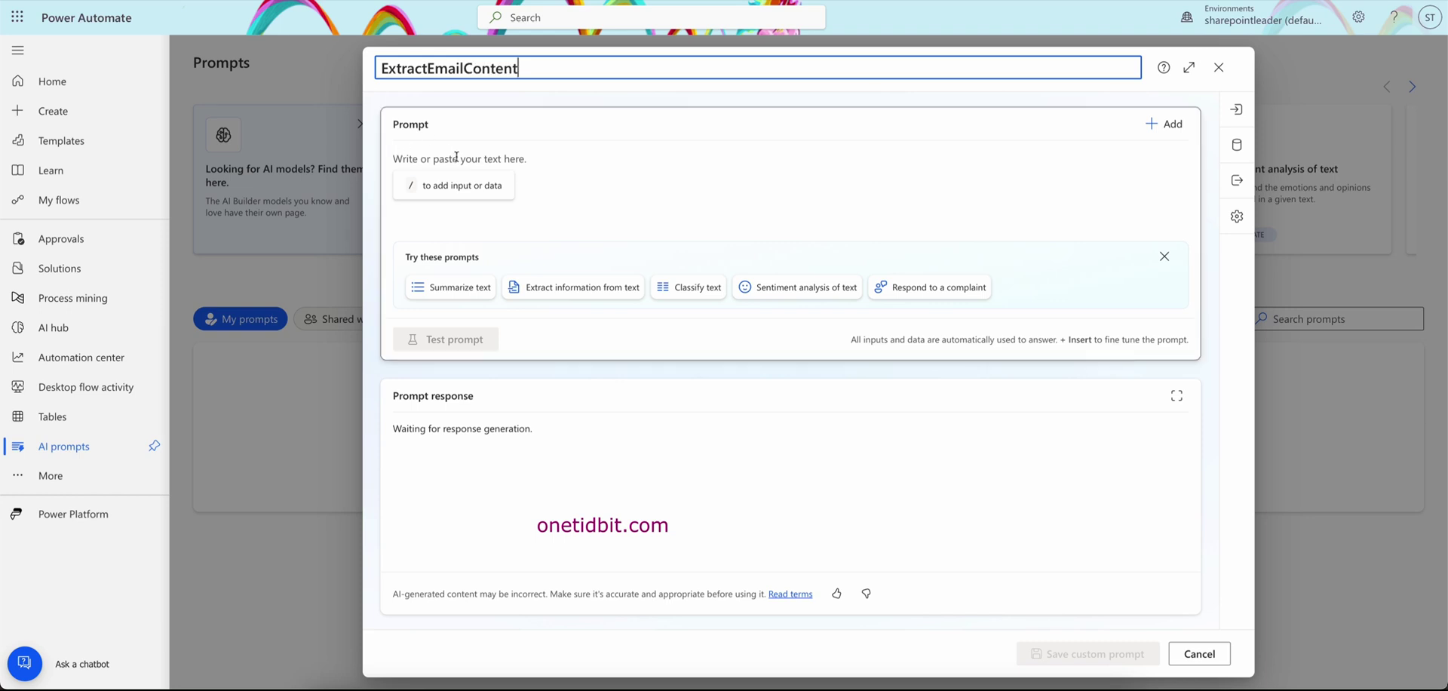
left_click(519, 157)
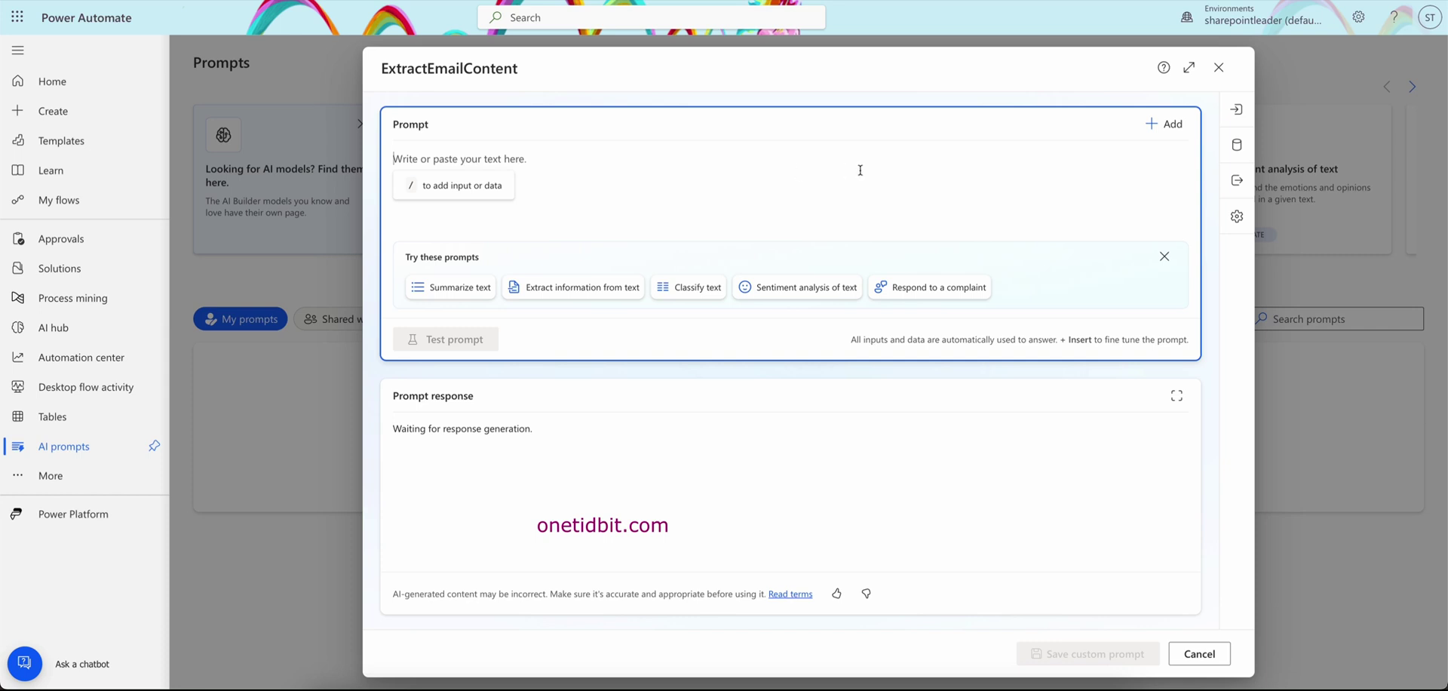
left_click(1174, 126)
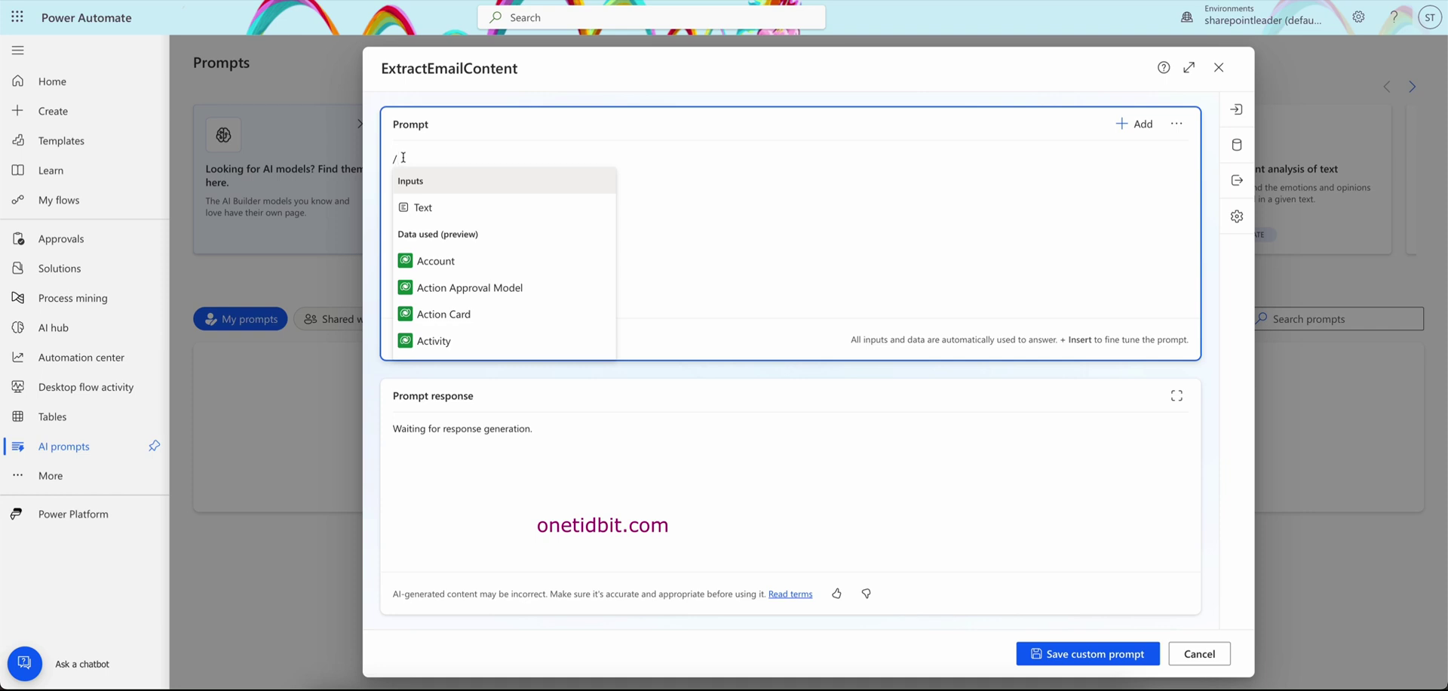
Write the instruction 'Extract Employee name, Employee skills or expertise, Previous salary and designation from'.
key("BackSpace")
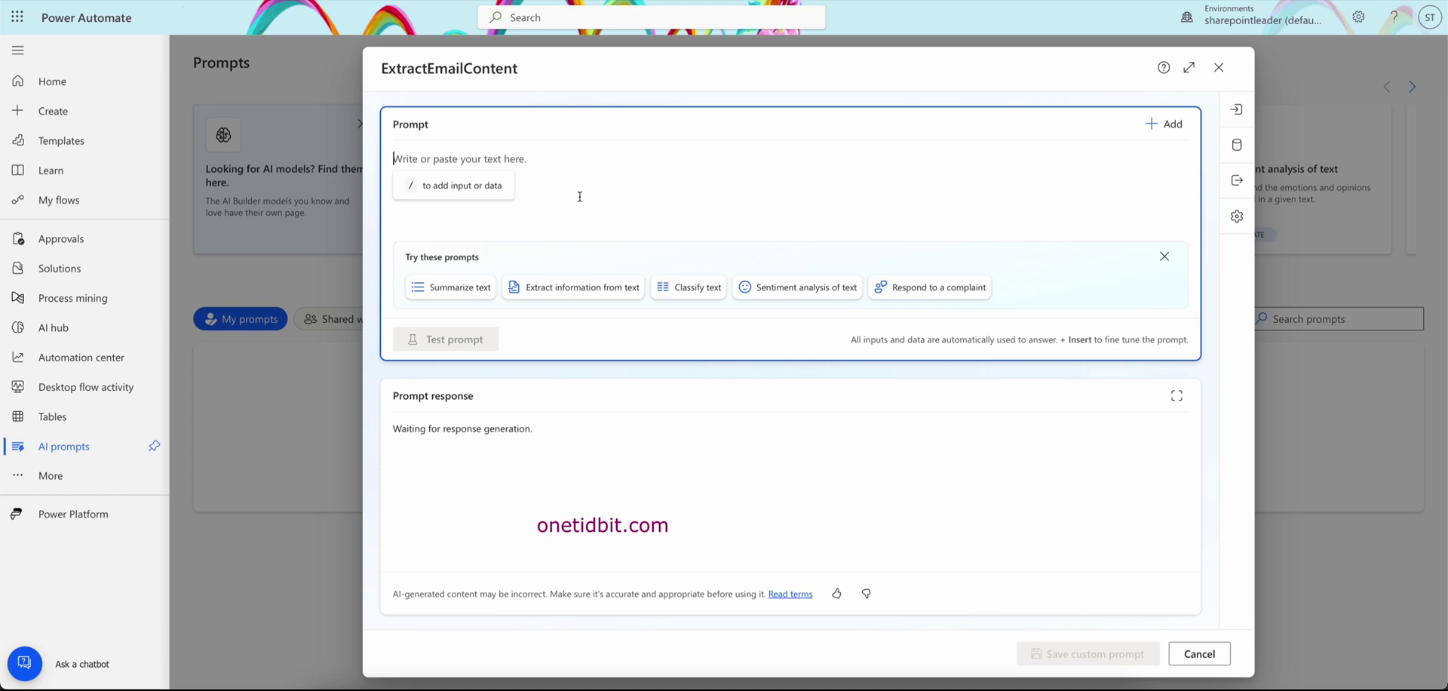
type("Extract")
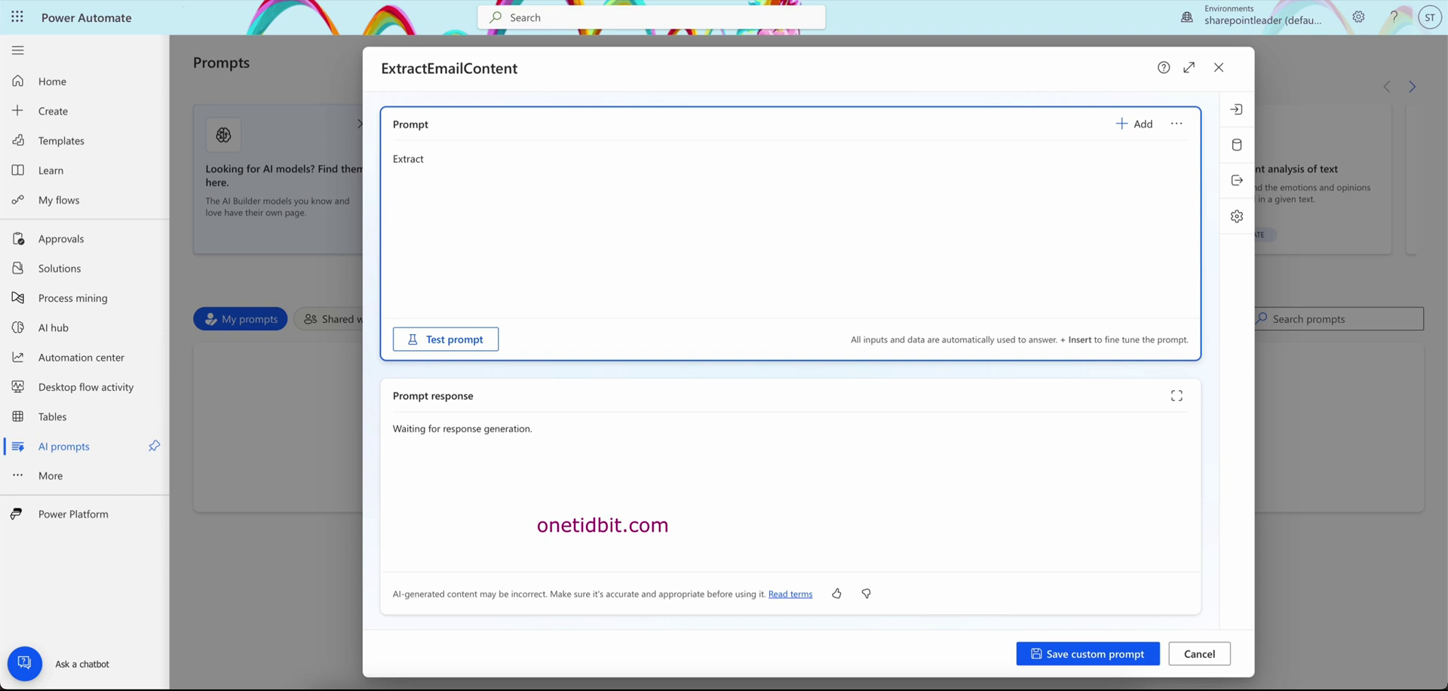
type(" Employee name, Employee skil")
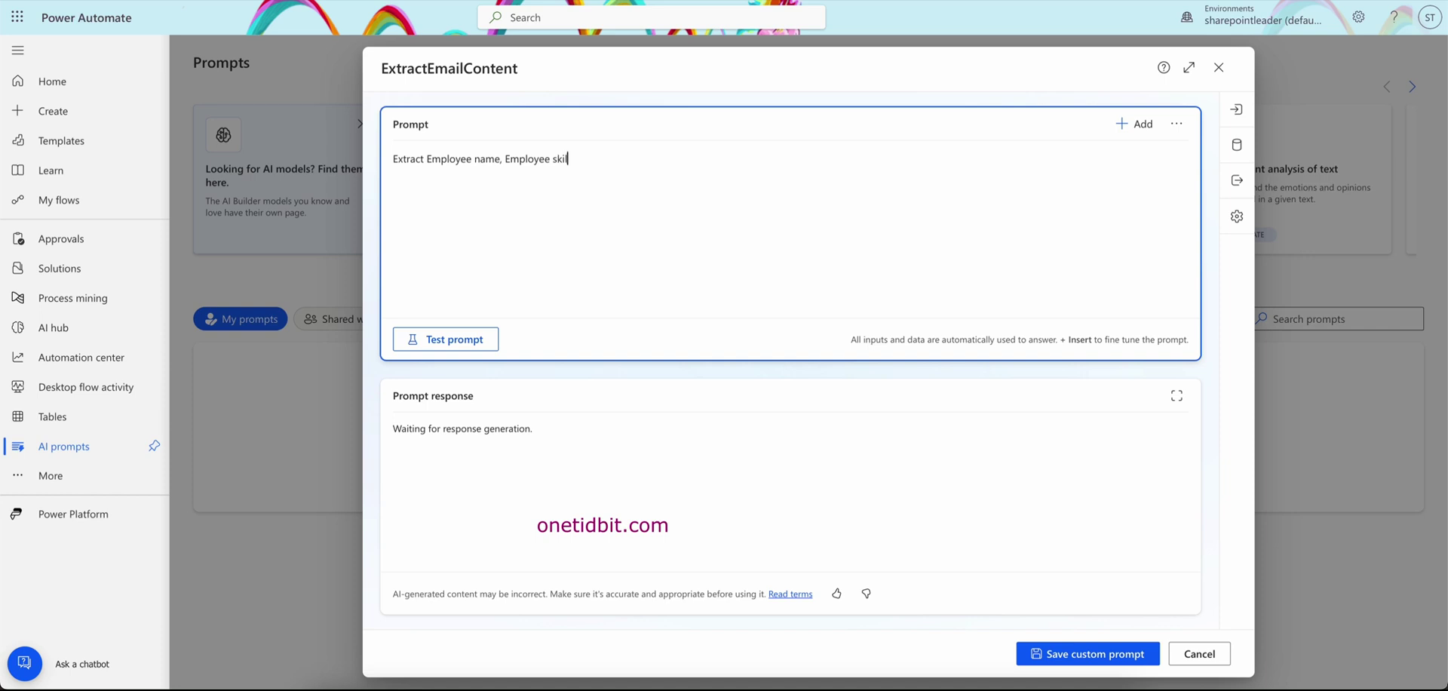
type("ls or e")
type("x")
type("pertise")
type(",")
type(" Salary")
type("Previous")
key("Delete")
type("s")
key("Right")
key("Right")
key("Right")
key("Right")
key("Right")
type("and ")
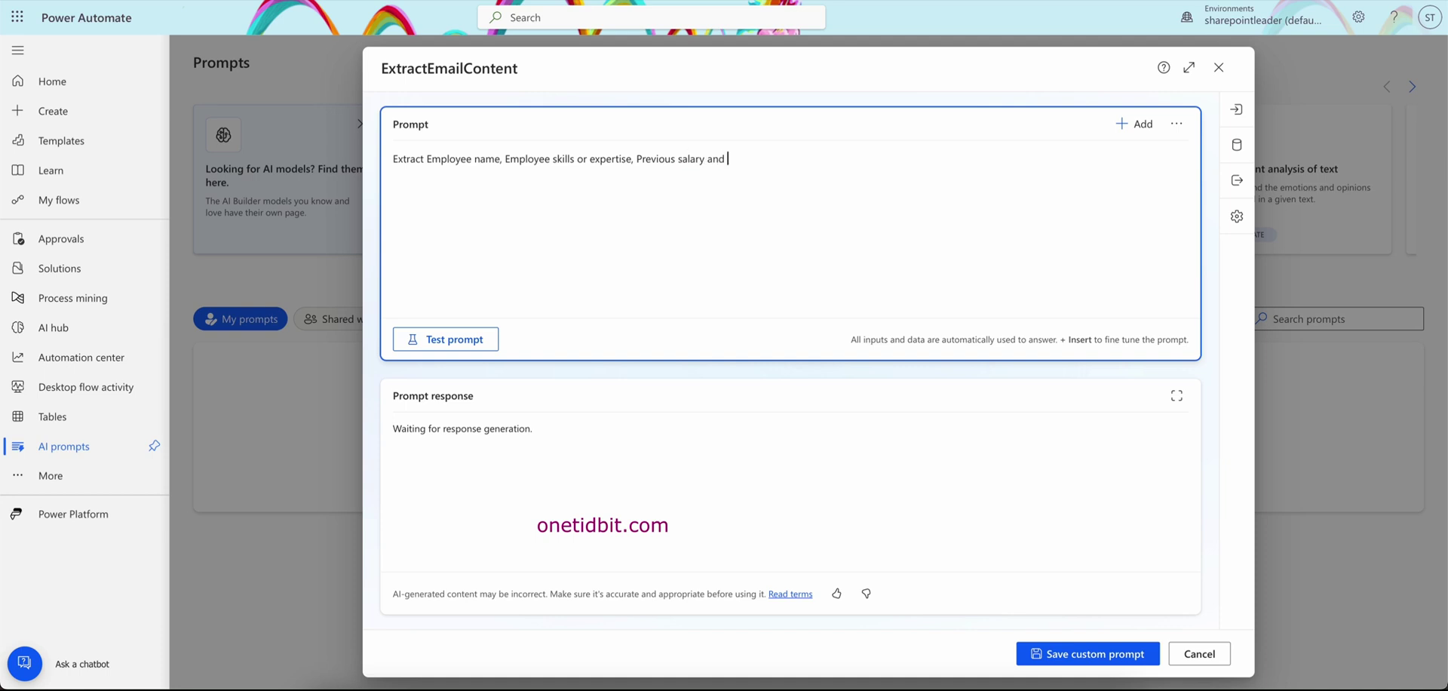
type("designation from")
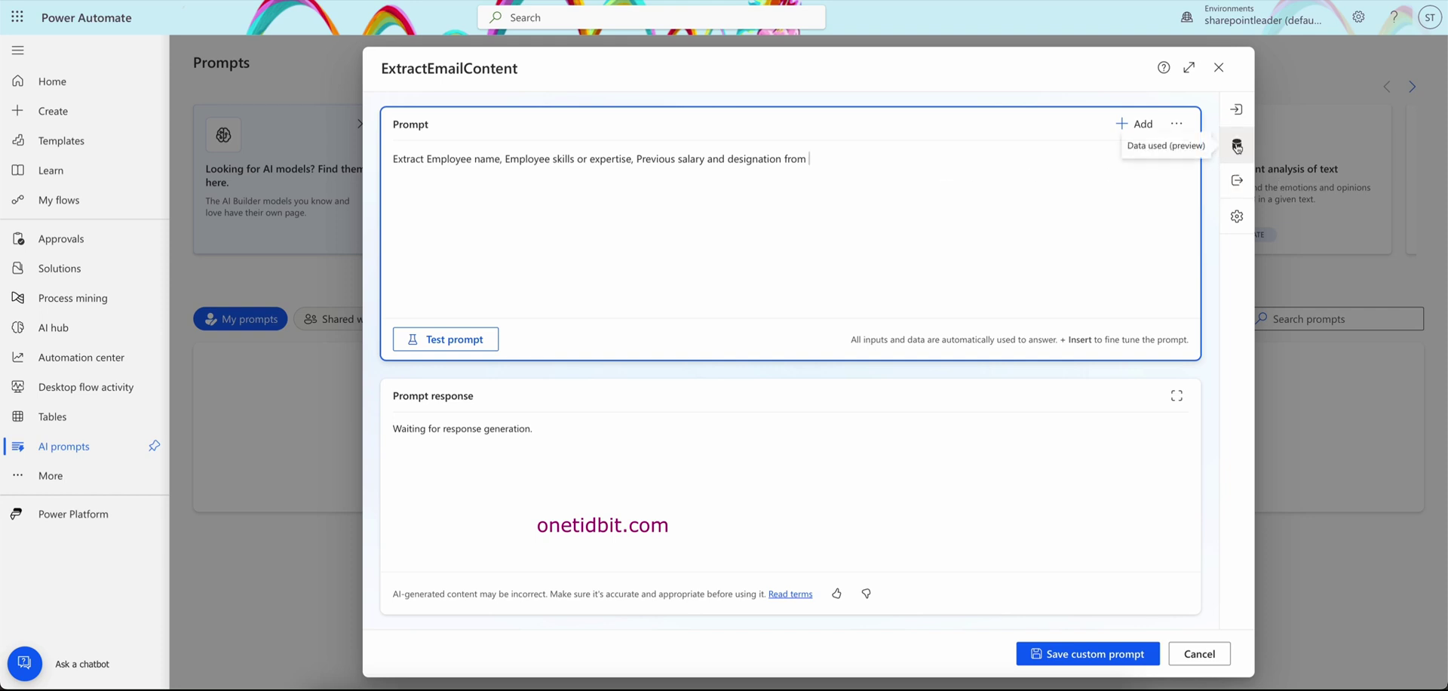
left_click(1236, 146)
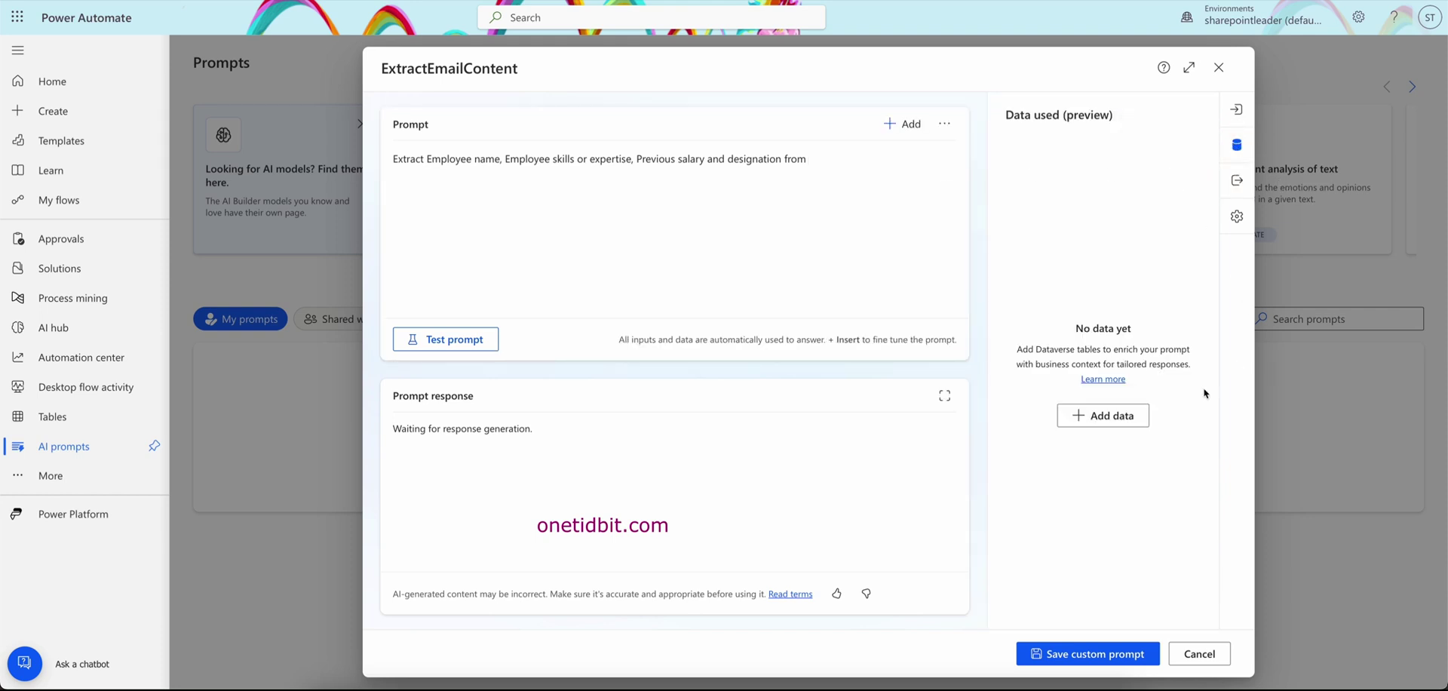
Add an EmailBody input and paste the new-hire announcement email from Online Notepad as its sample data.
left_click(1248, 118)
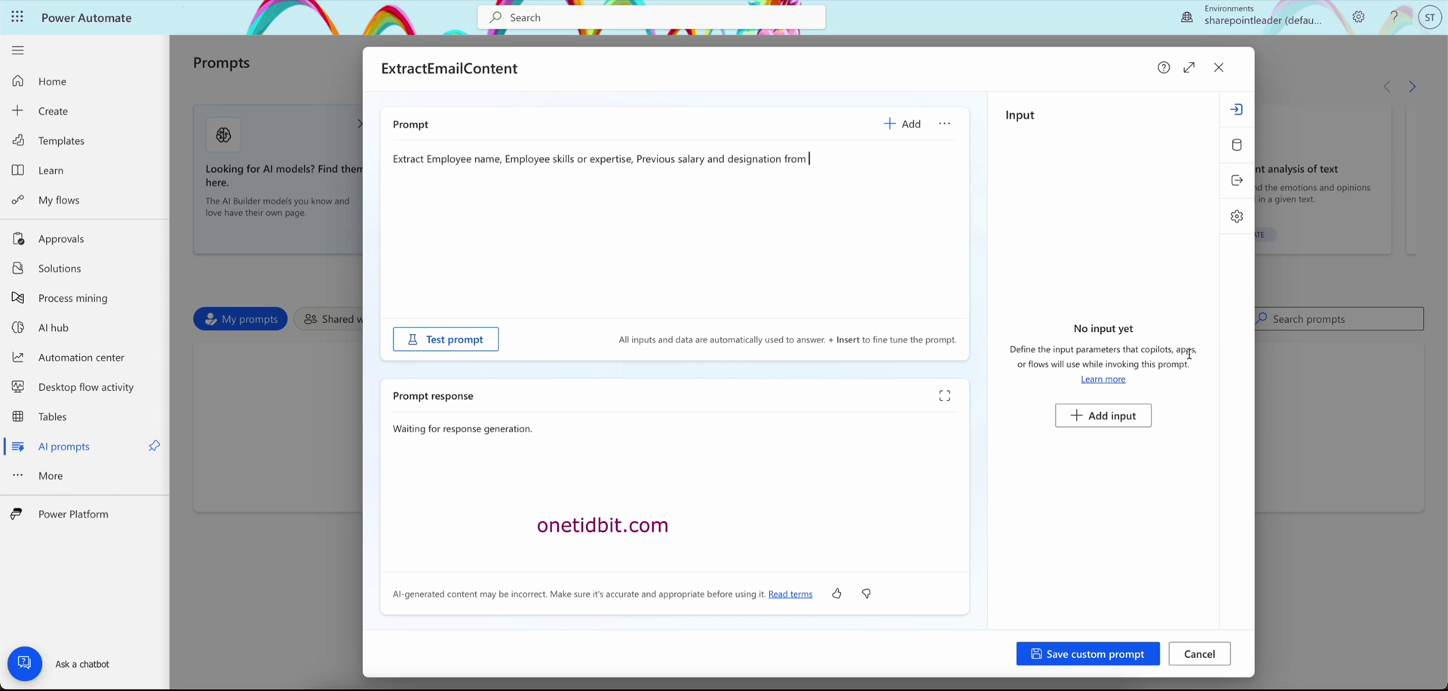
left_click(1117, 415)
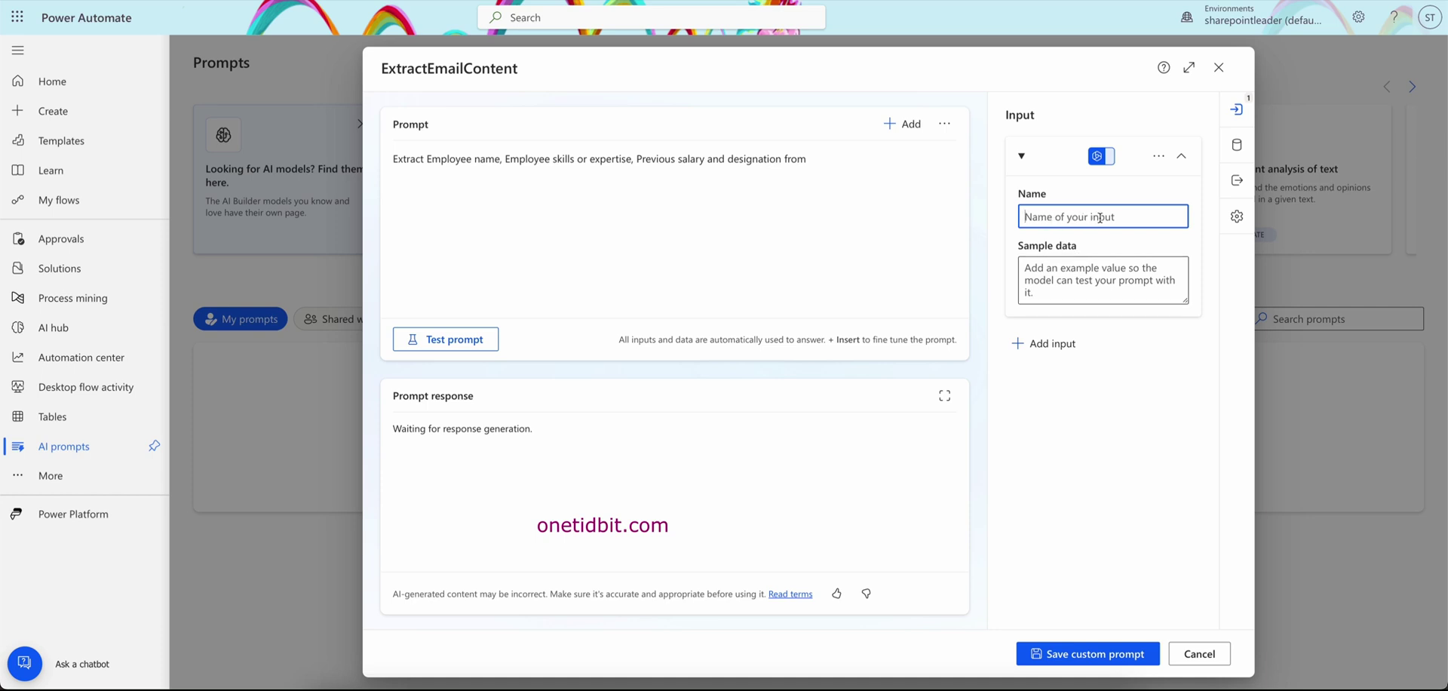
type("E")
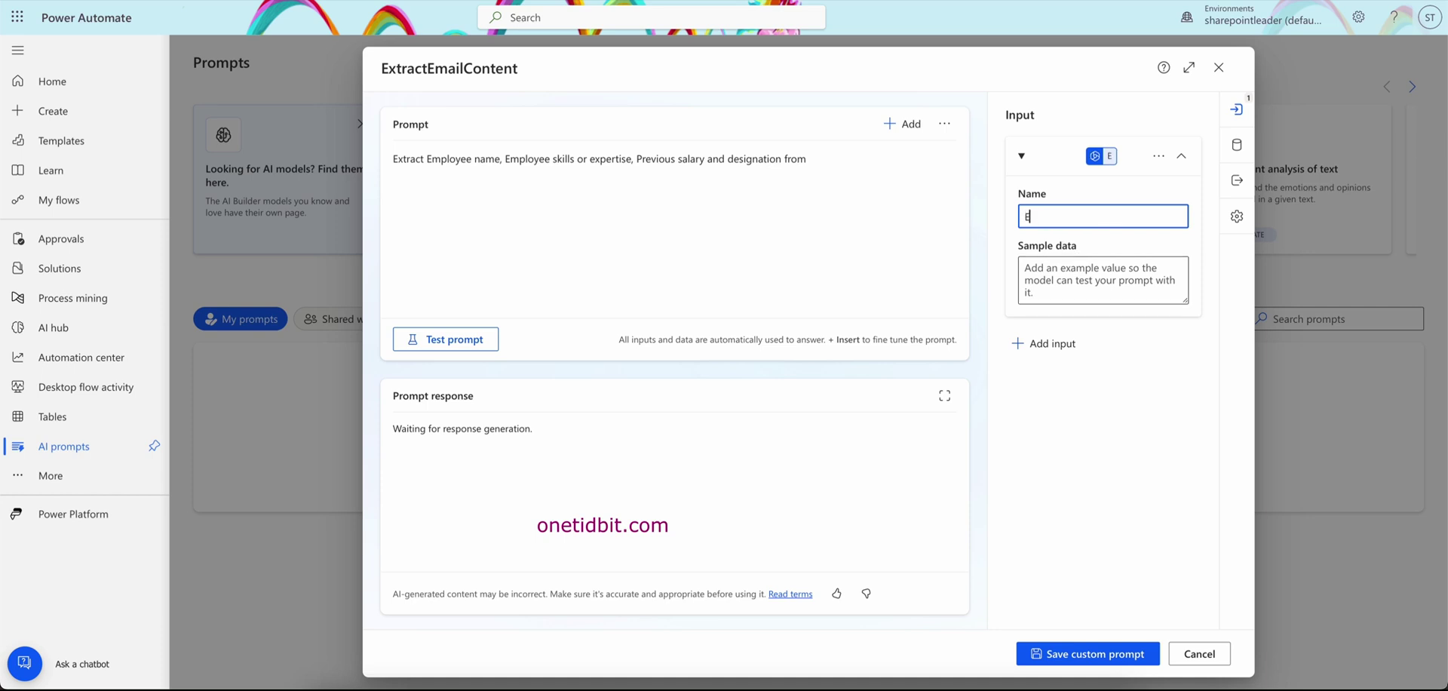
type("mailBody")
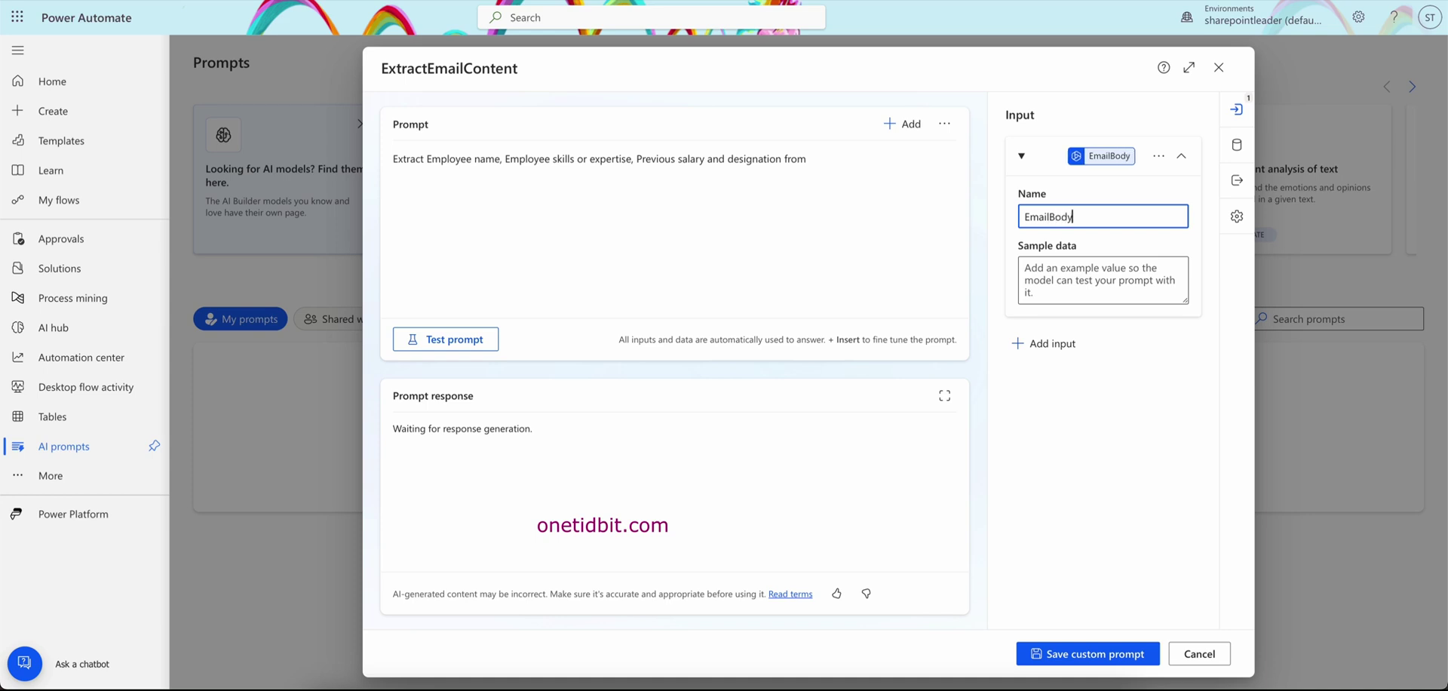
left_click(1052, 262)
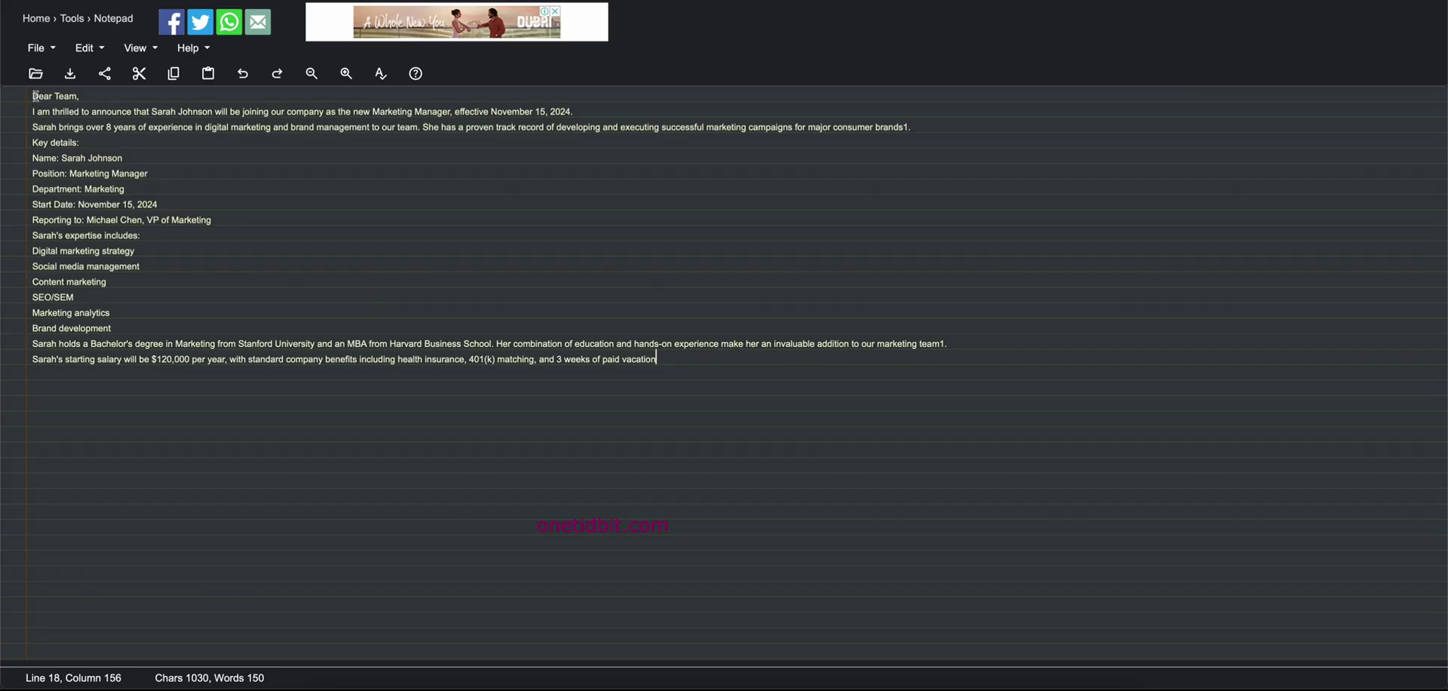
left_click_drag(34, 96, 544, 428)
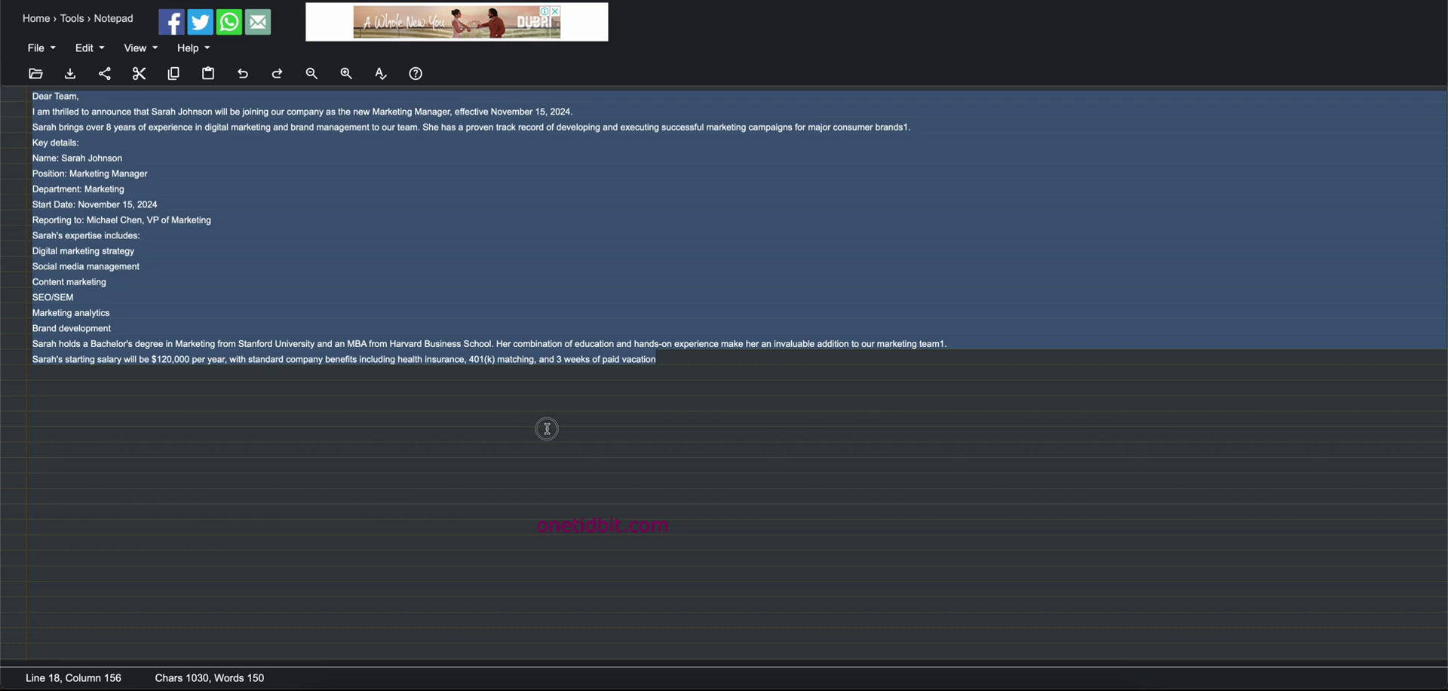
right_click(607, 291)
left_click(742, 357)
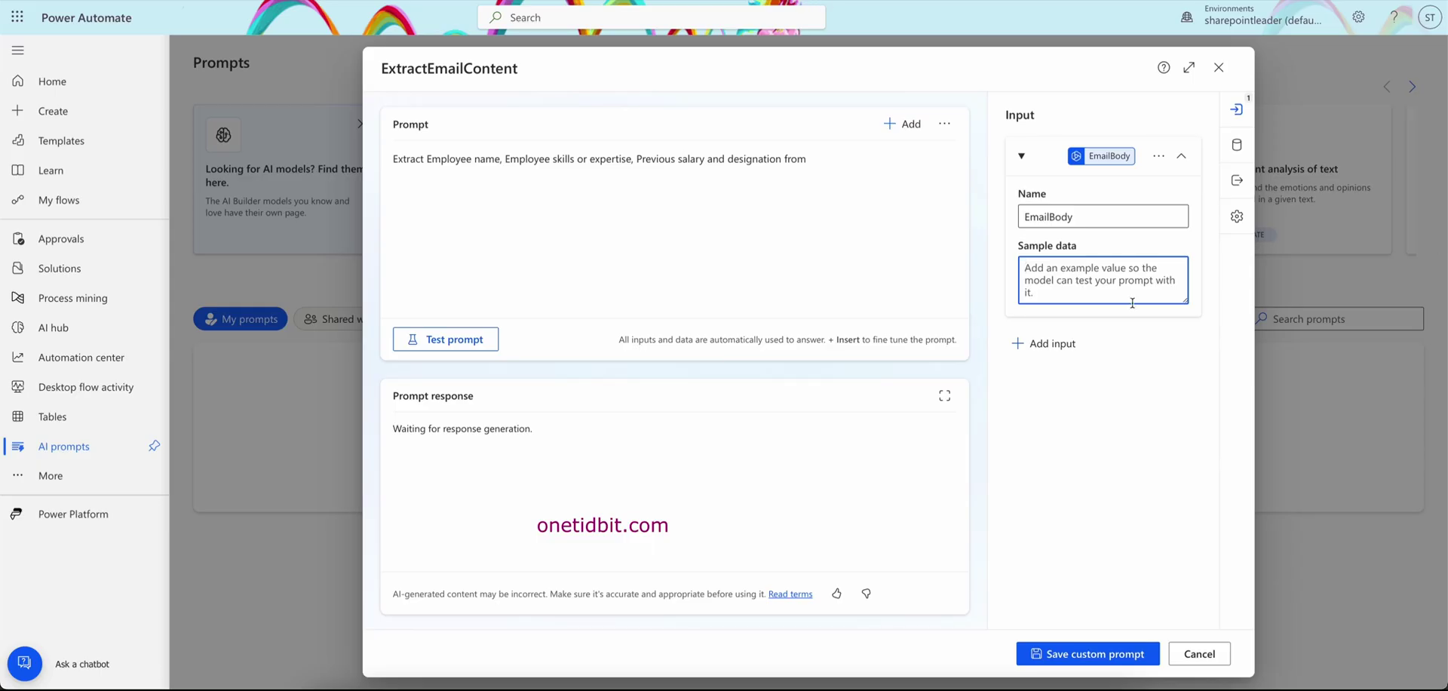
key("ctrl+v")
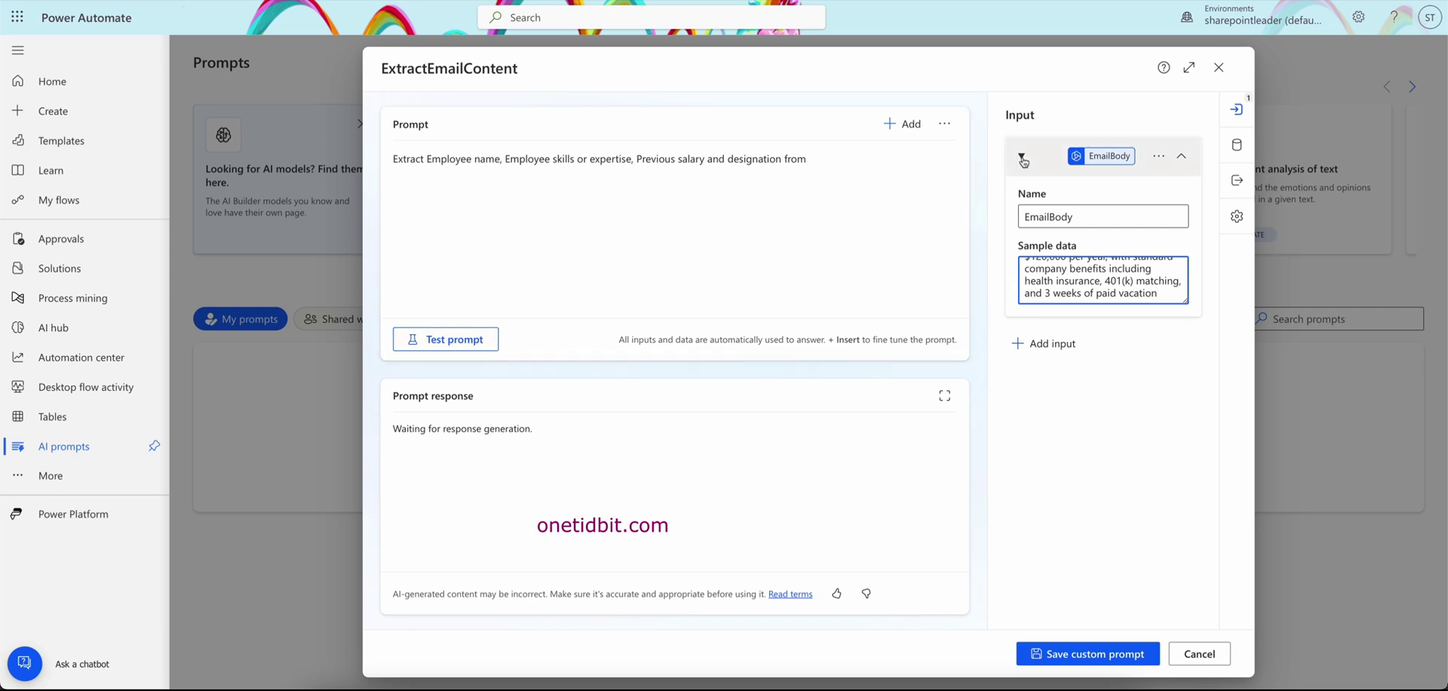
Insert the EmailBody input after 'from' and test the prompt to review the extracted details.
left_click(819, 162)
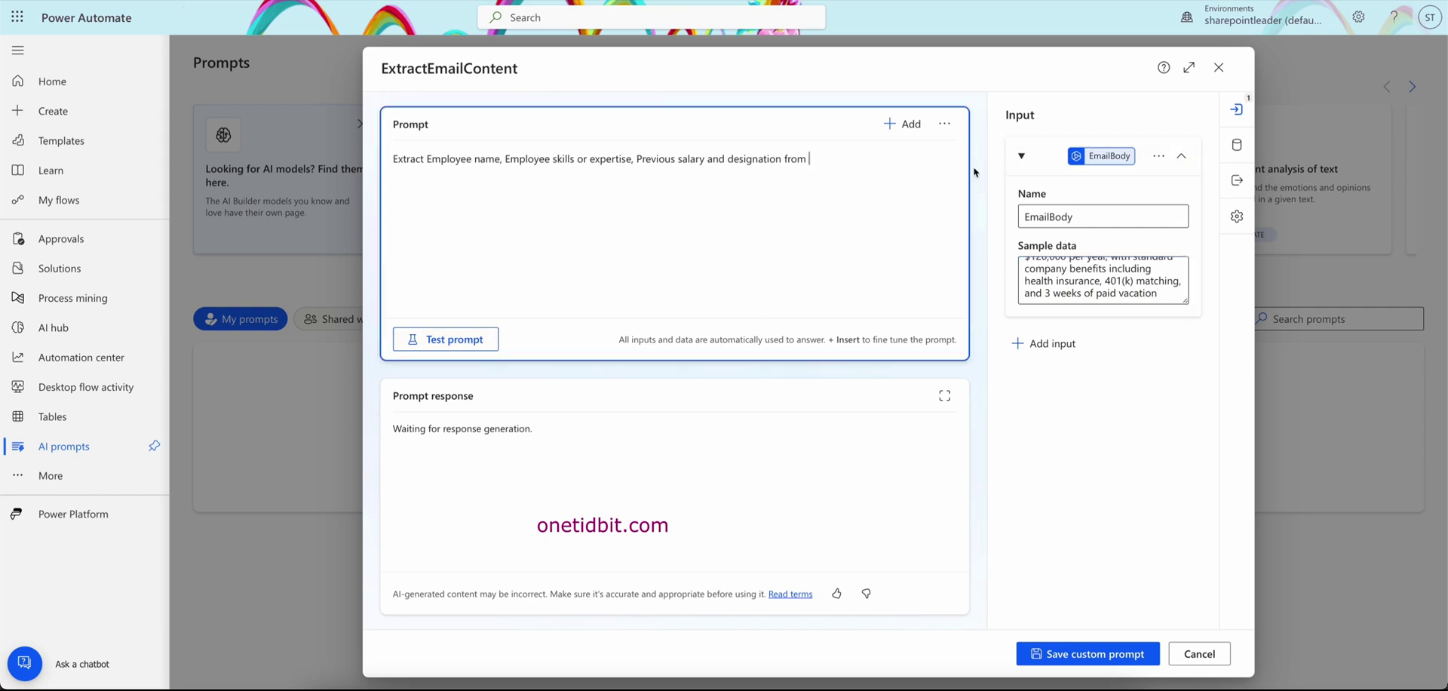
left_click(905, 124)
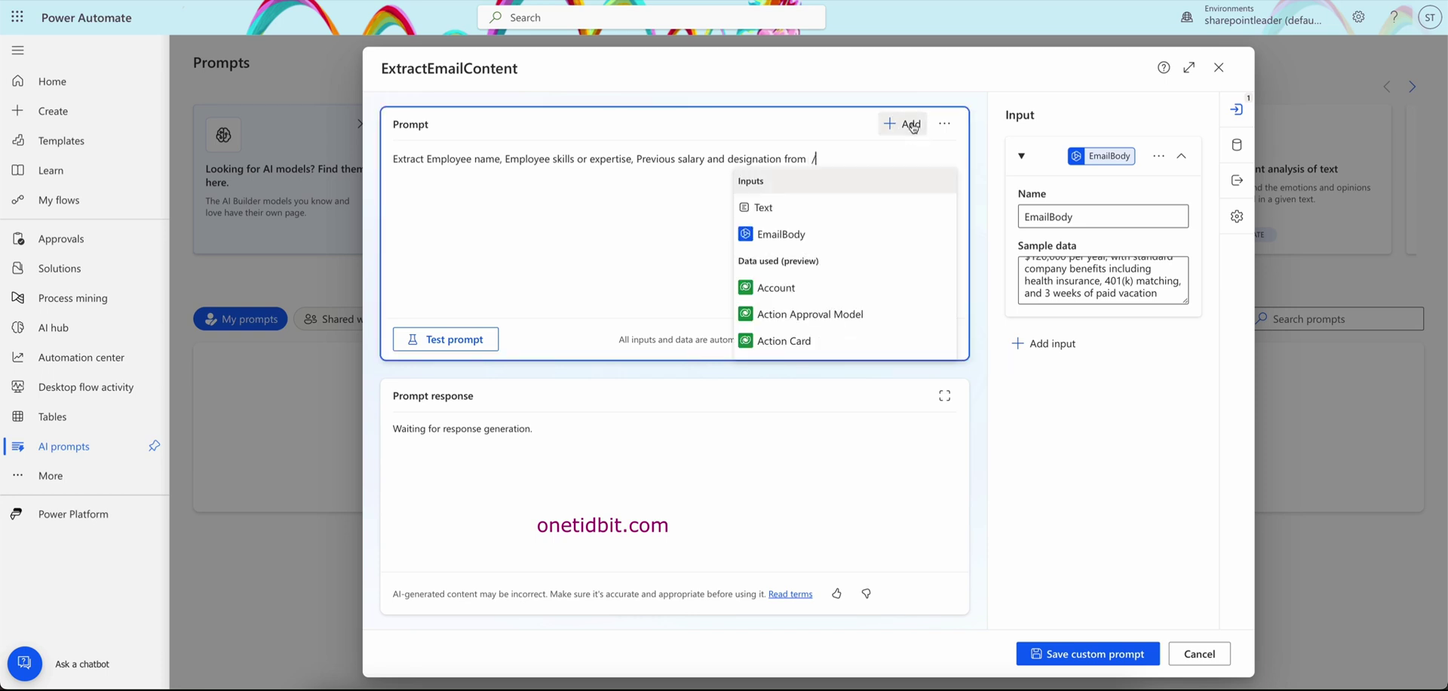
left_click(793, 235)
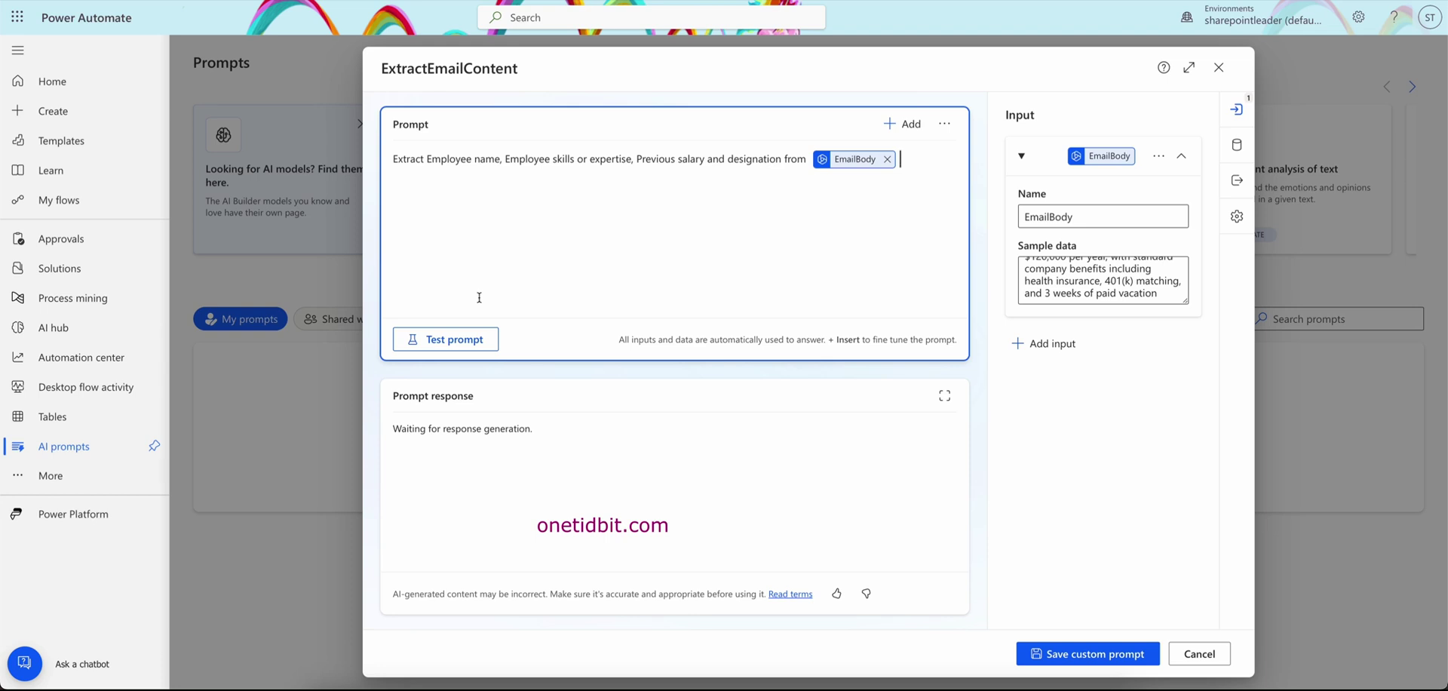
left_click(453, 341)
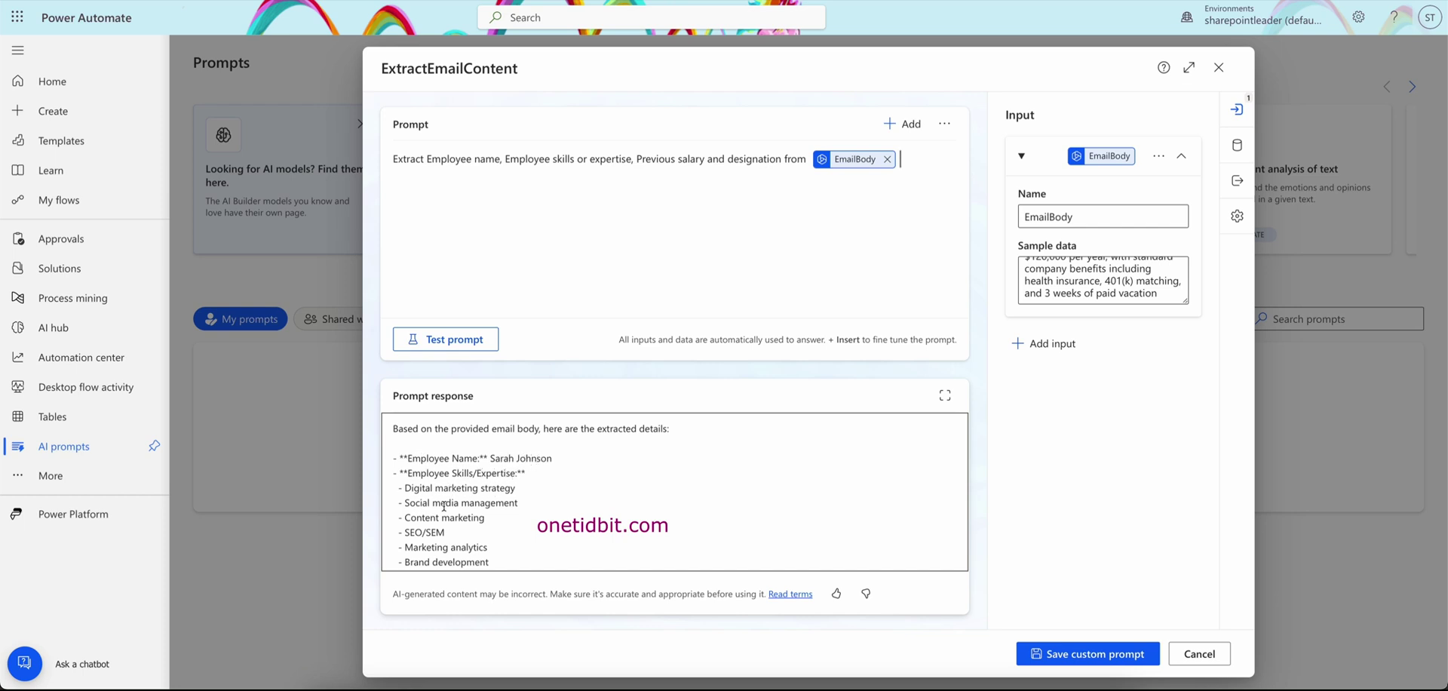
scroll(429, 503, "down", 3)
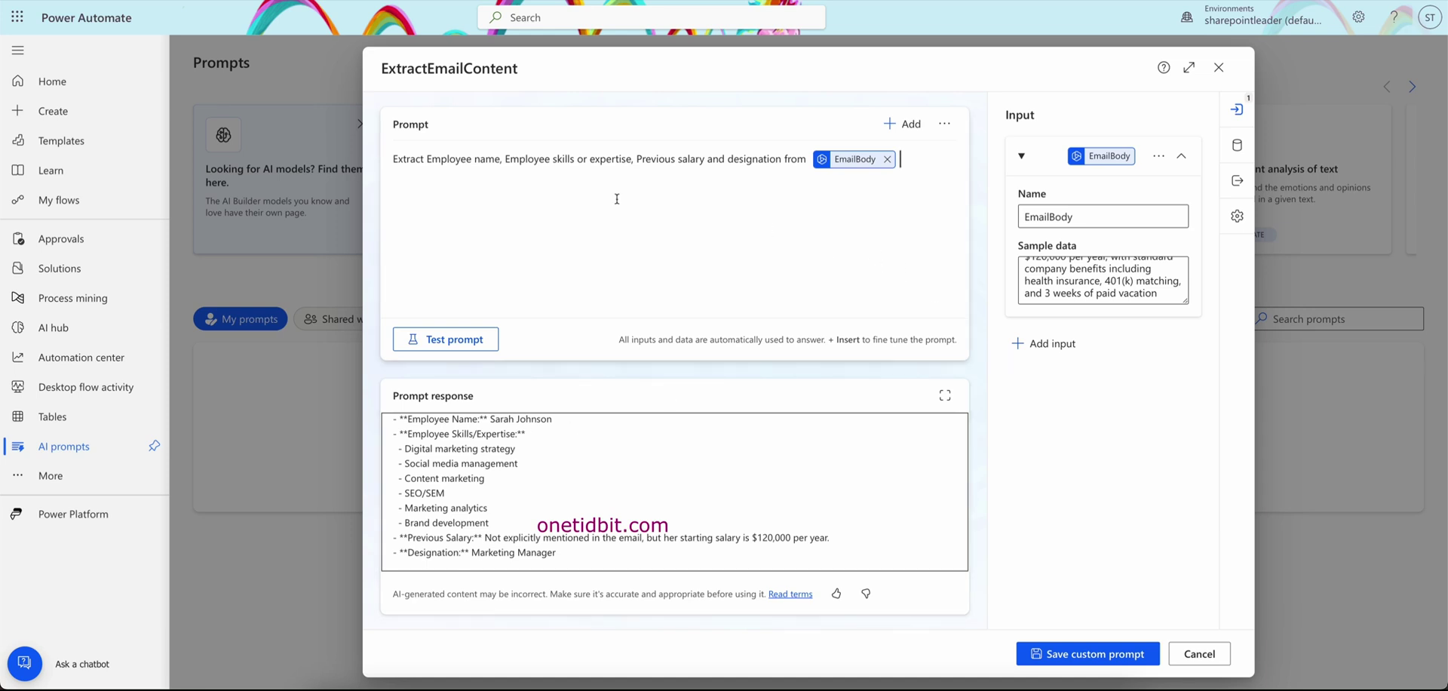
Append 'in JSON format' after EmailBody and retest, reviewing the JSON response.
left_click(877, 240)
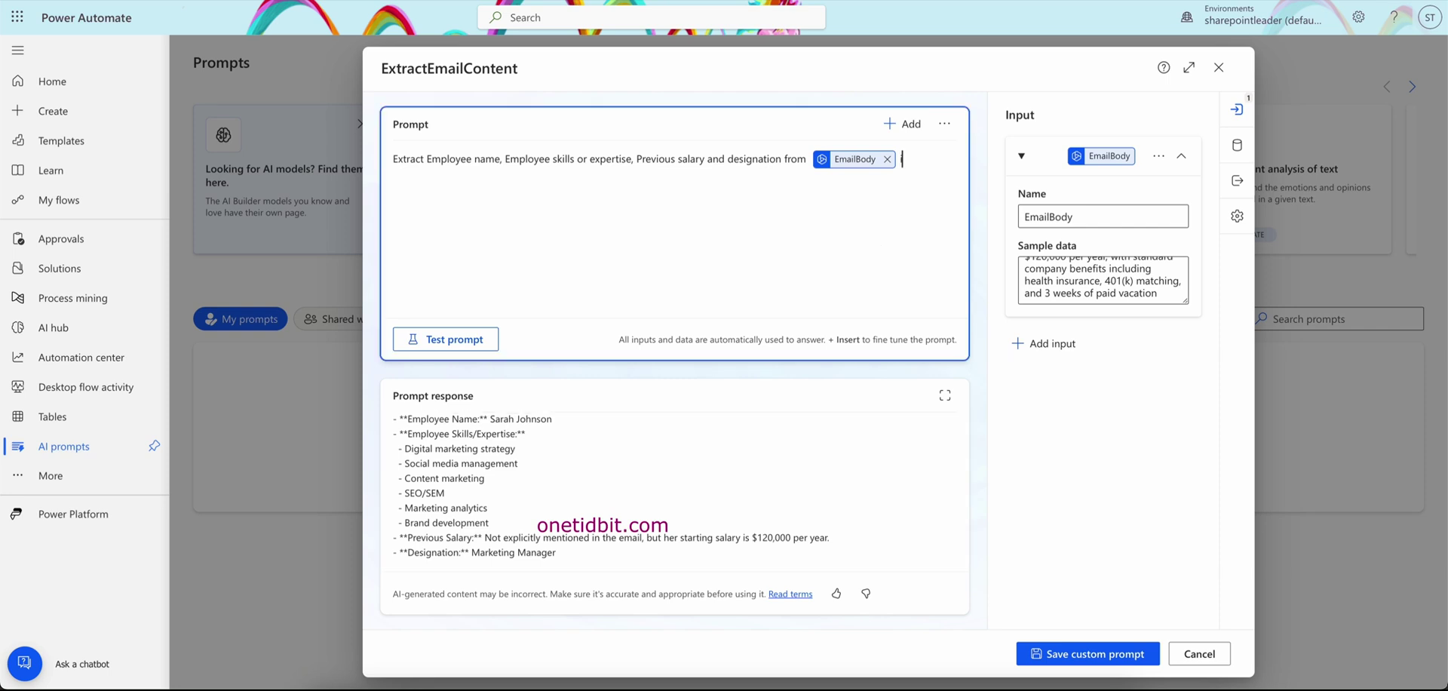
type("in JSOn format")
left_click(464, 341)
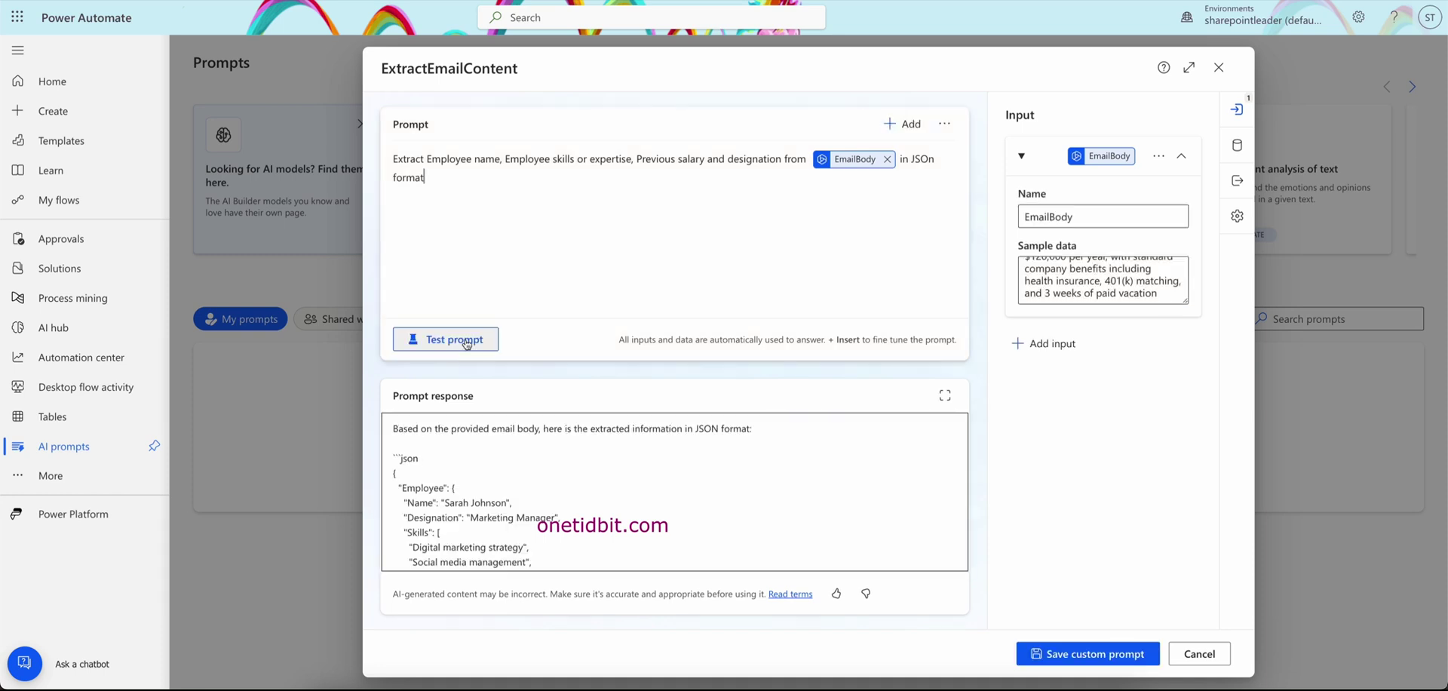
scroll(457, 473, "down", 2)
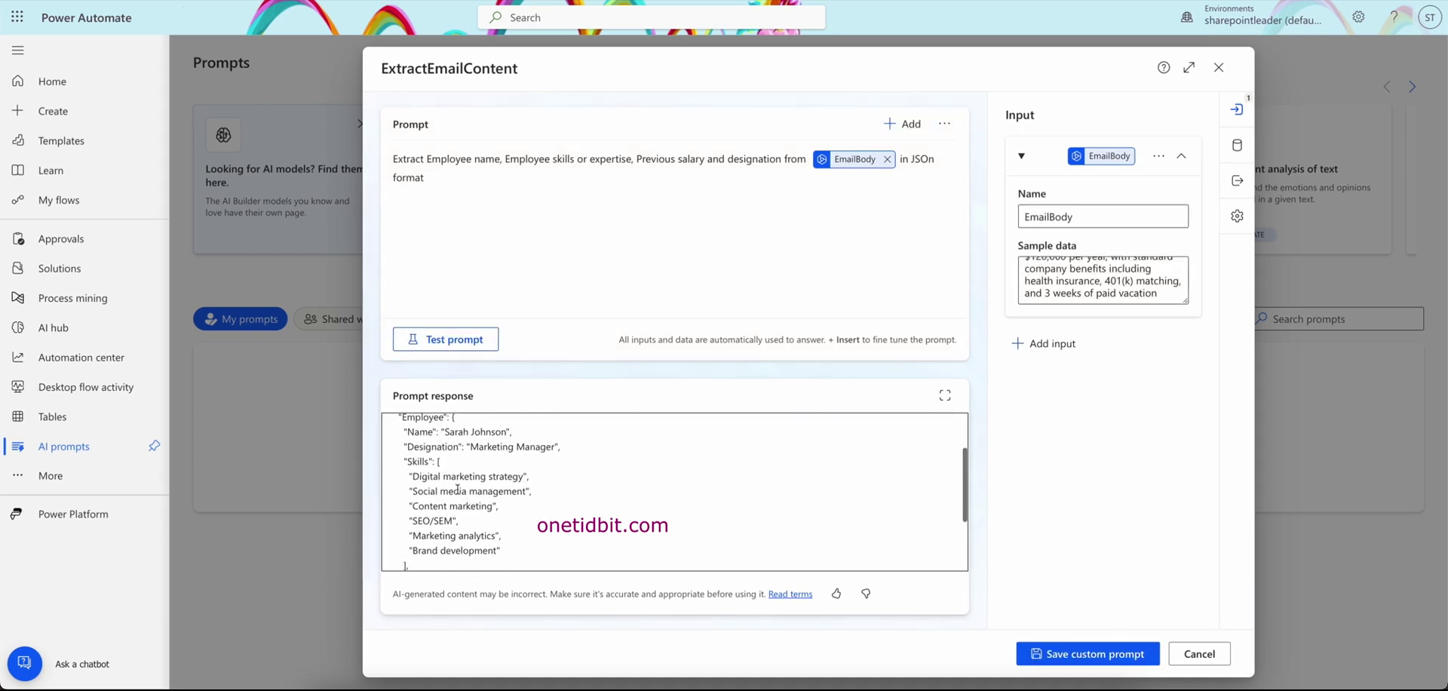
scroll(457, 489, "down", 4)
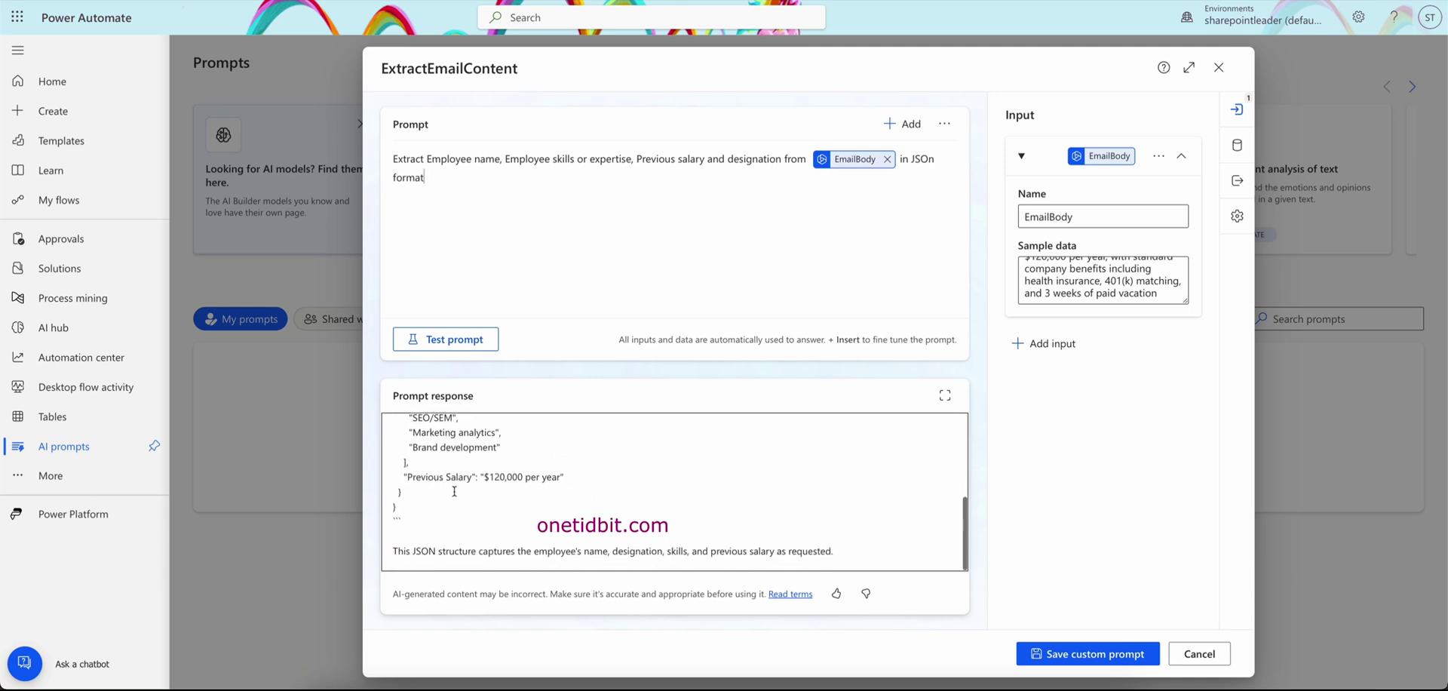
scroll(452, 498, "up", 2)
scroll(450, 539, "down", 2)
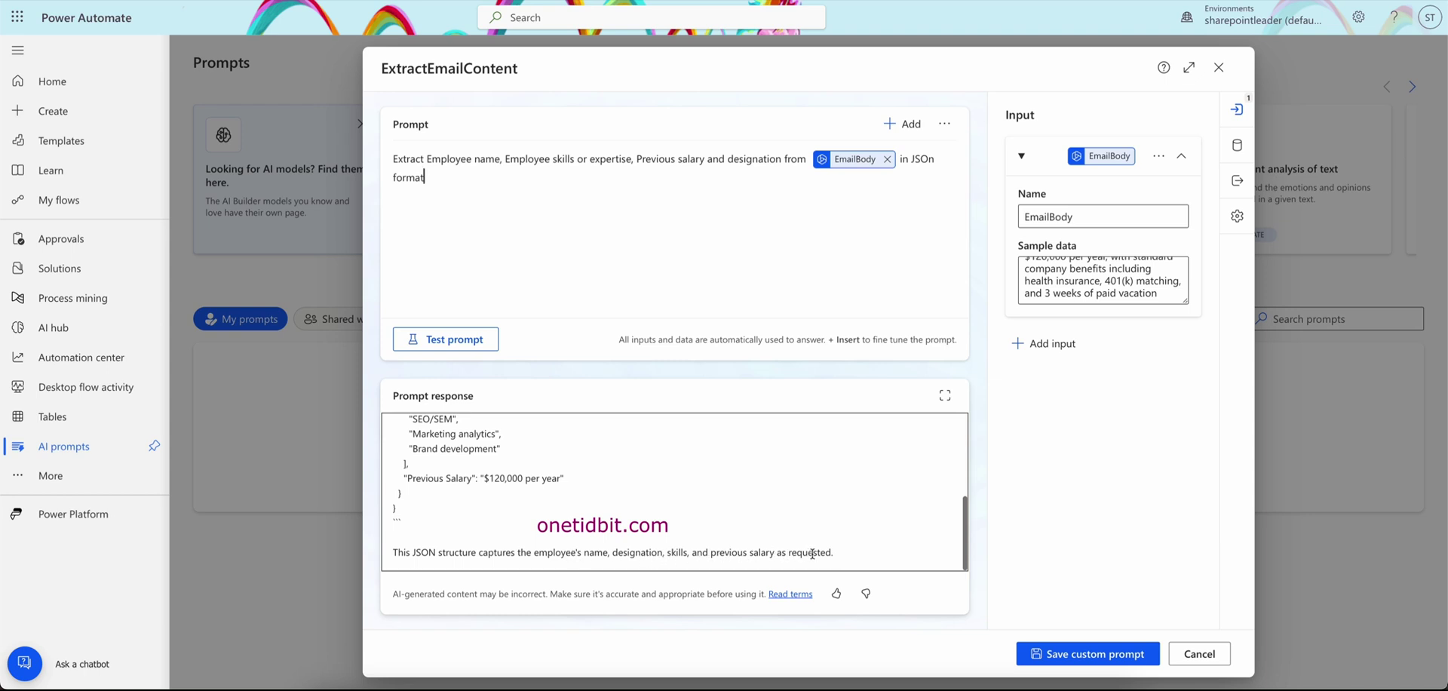
scroll(494, 462, "up", 1)
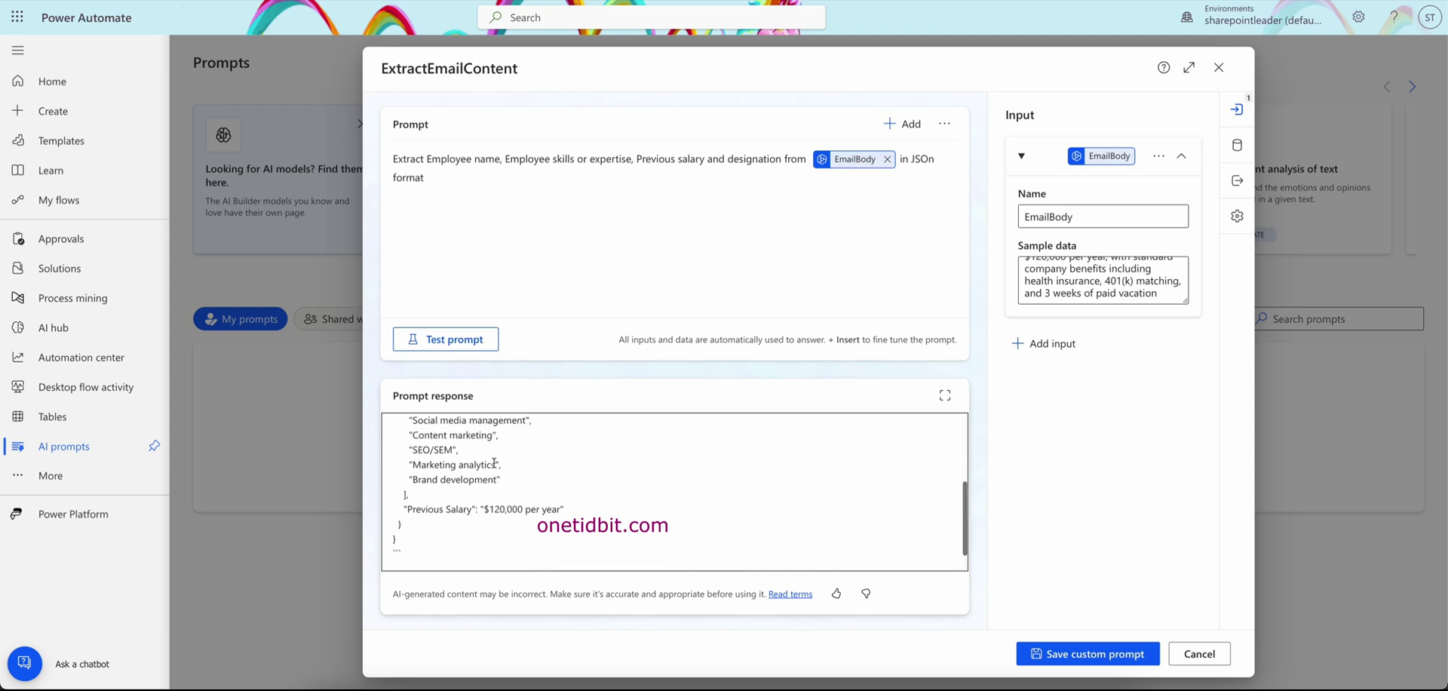
scroll(493, 462, "up", 5)
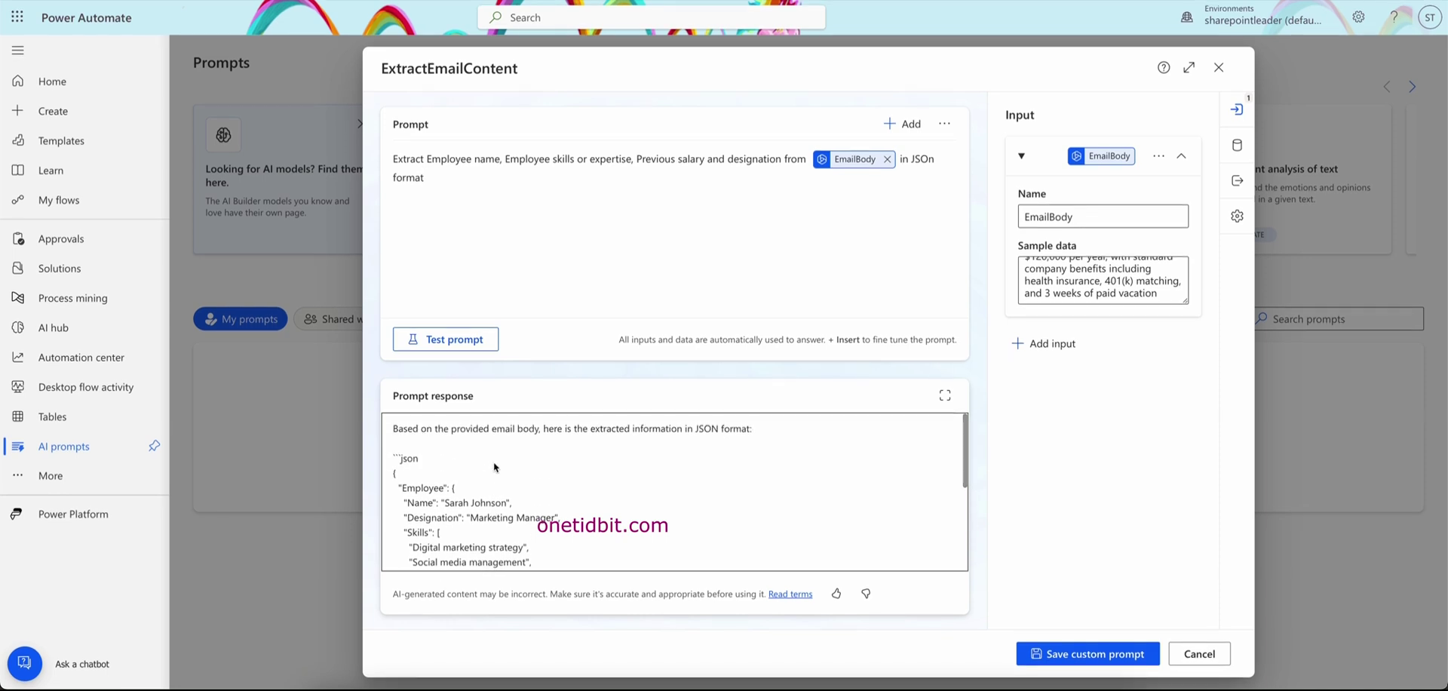
left_click(490, 193)
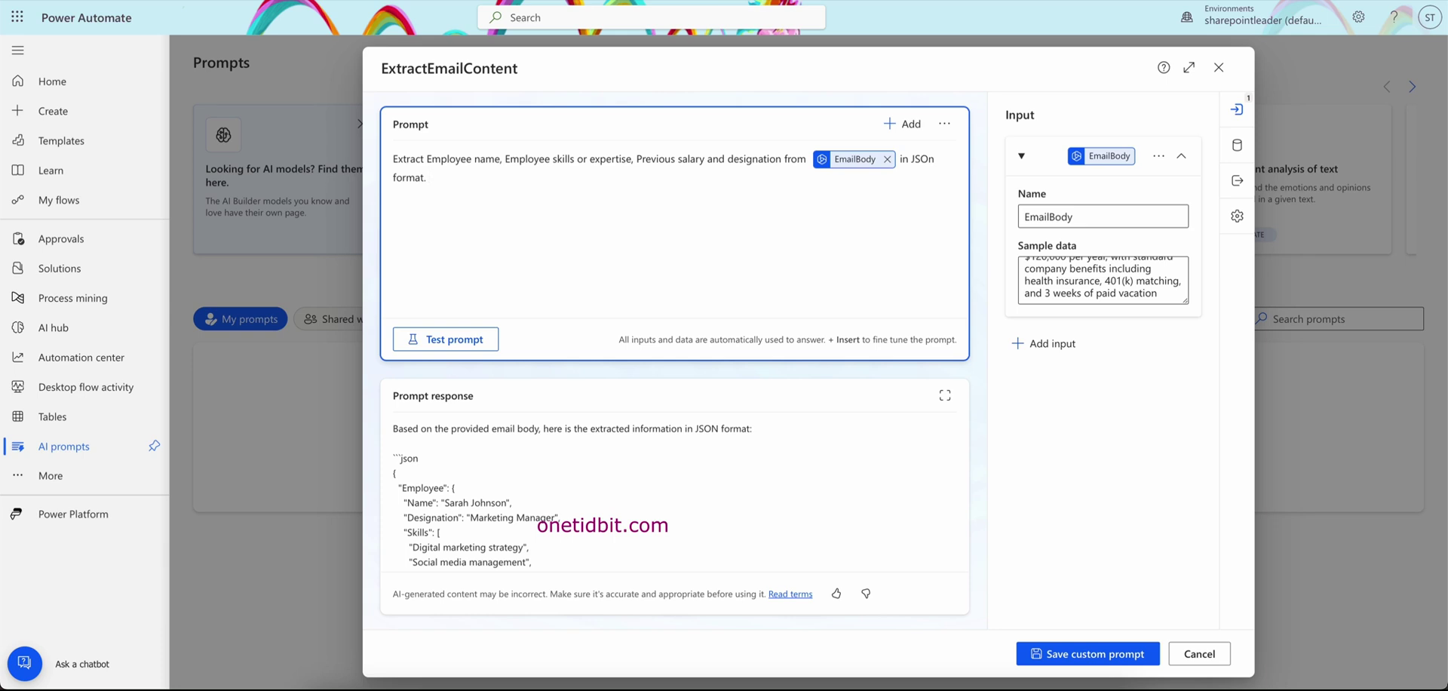
Save the ExtractEmailContent custom prompt and close the prompt editor.
left_click(1107, 656)
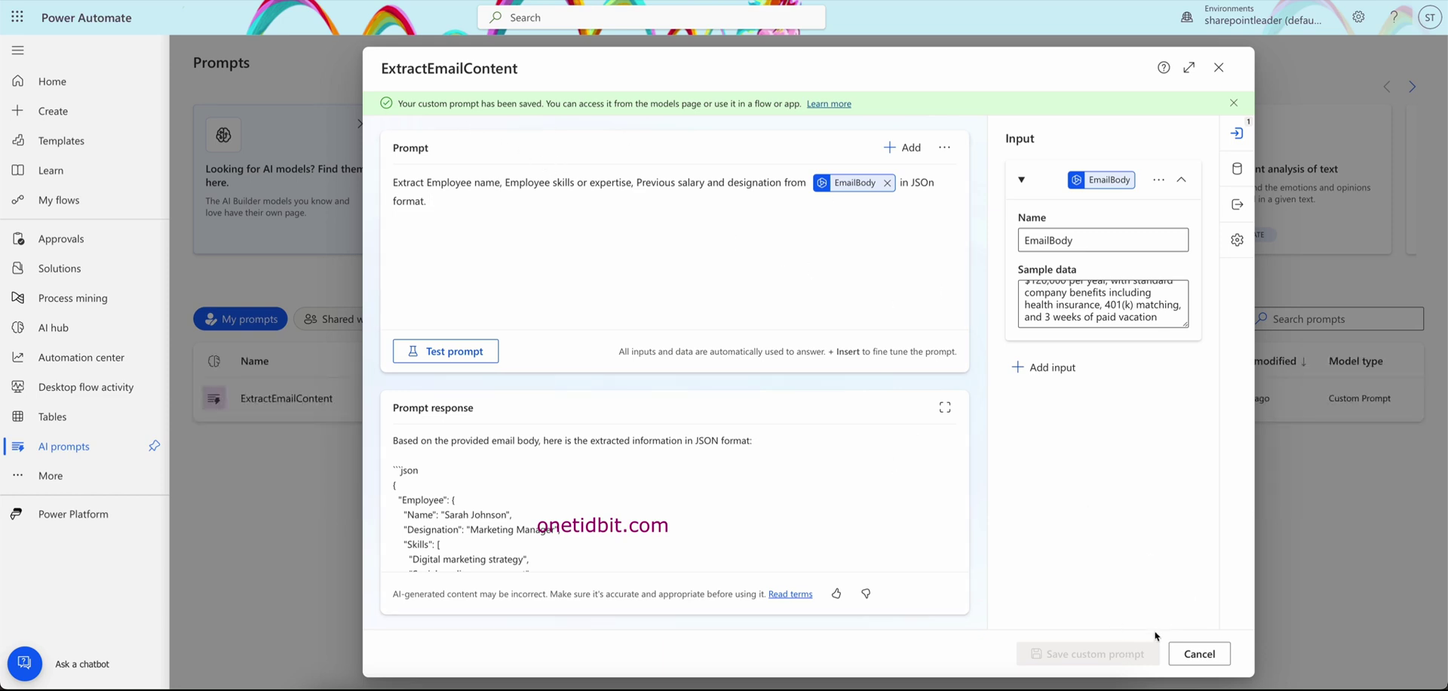
left_click(1216, 69)
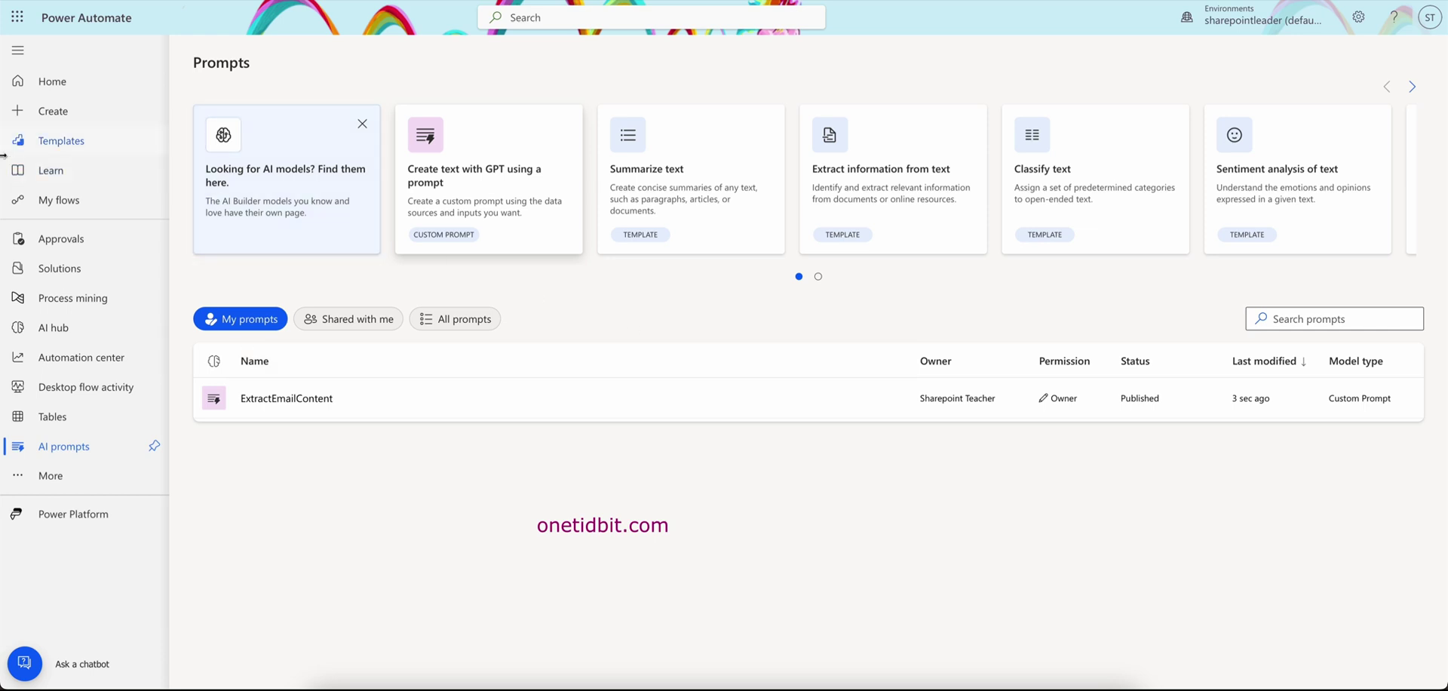
Create an automated cloud flow triggered by Outlook's 'When a new email arrives (V3)' and add a next step.
left_click(71, 112)
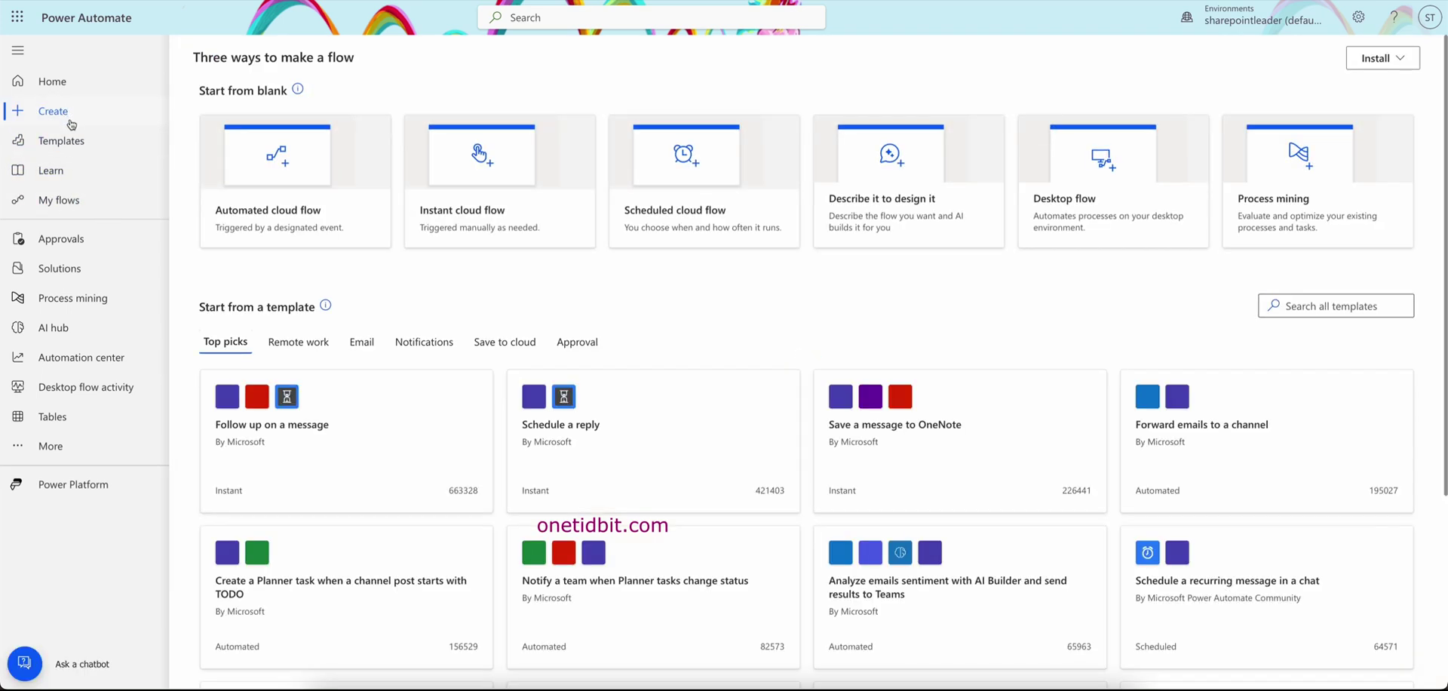
left_click(264, 184)
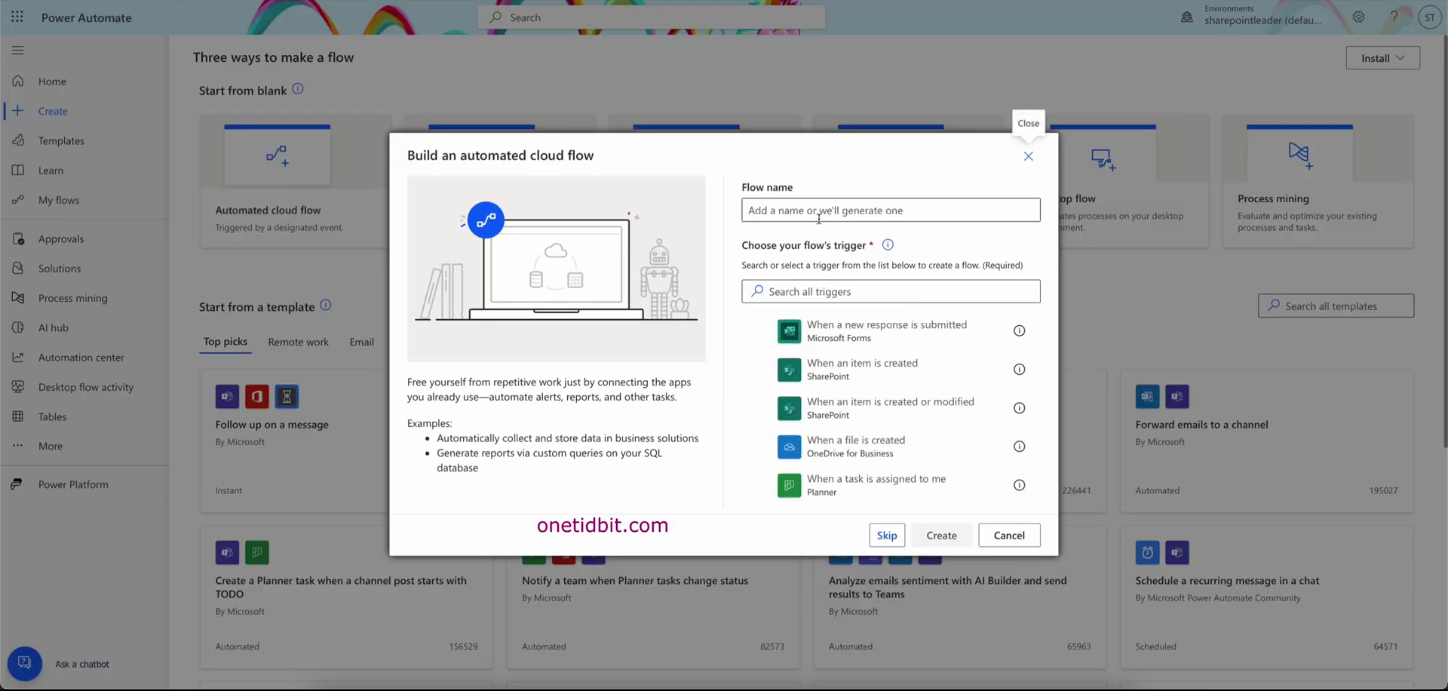
left_click(799, 296)
type("email")
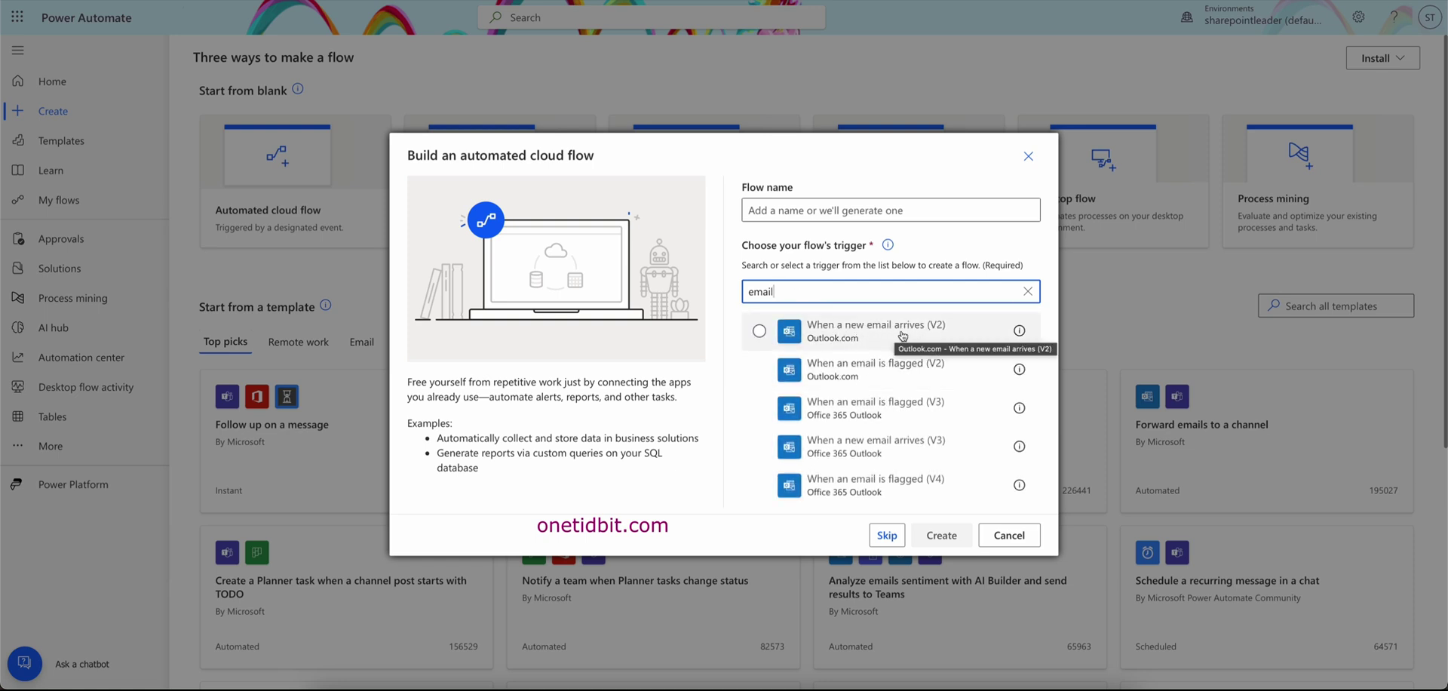
left_click(901, 444)
left_click(914, 539)
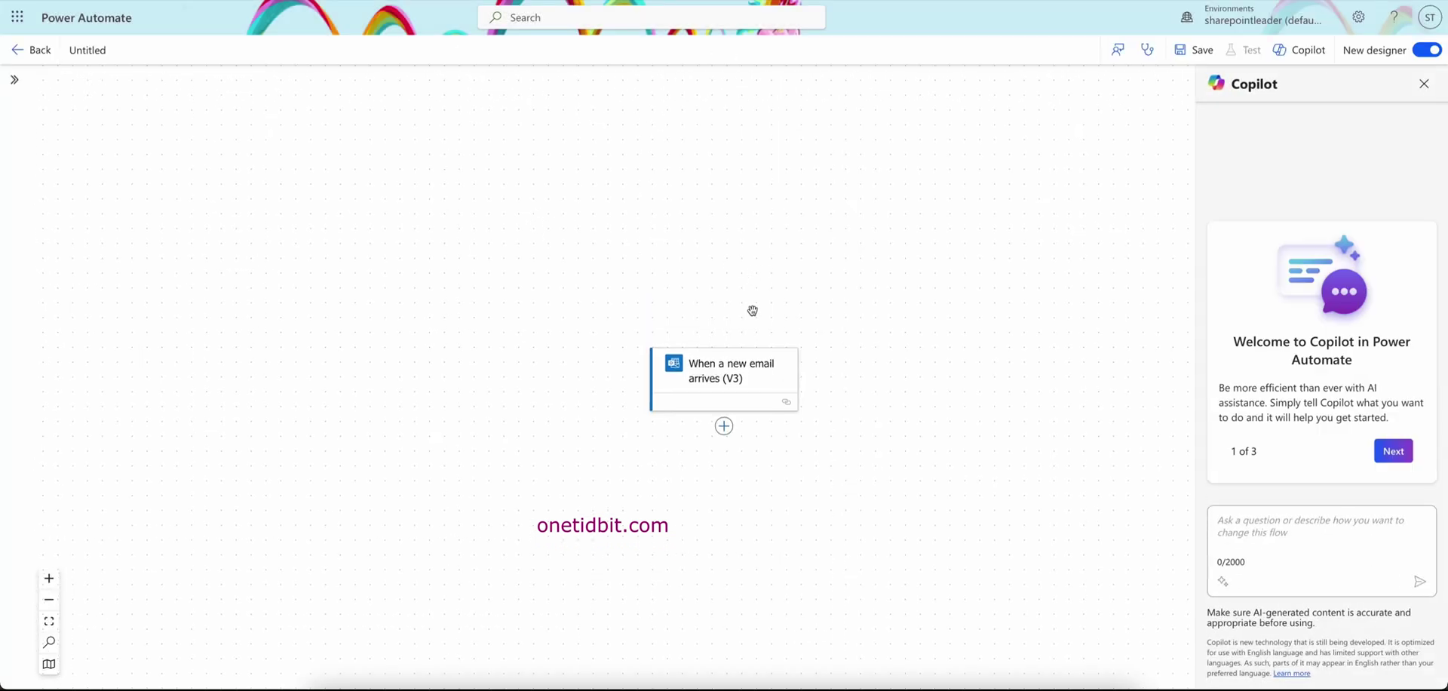
left_click_drag(716, 257, 681, 142)
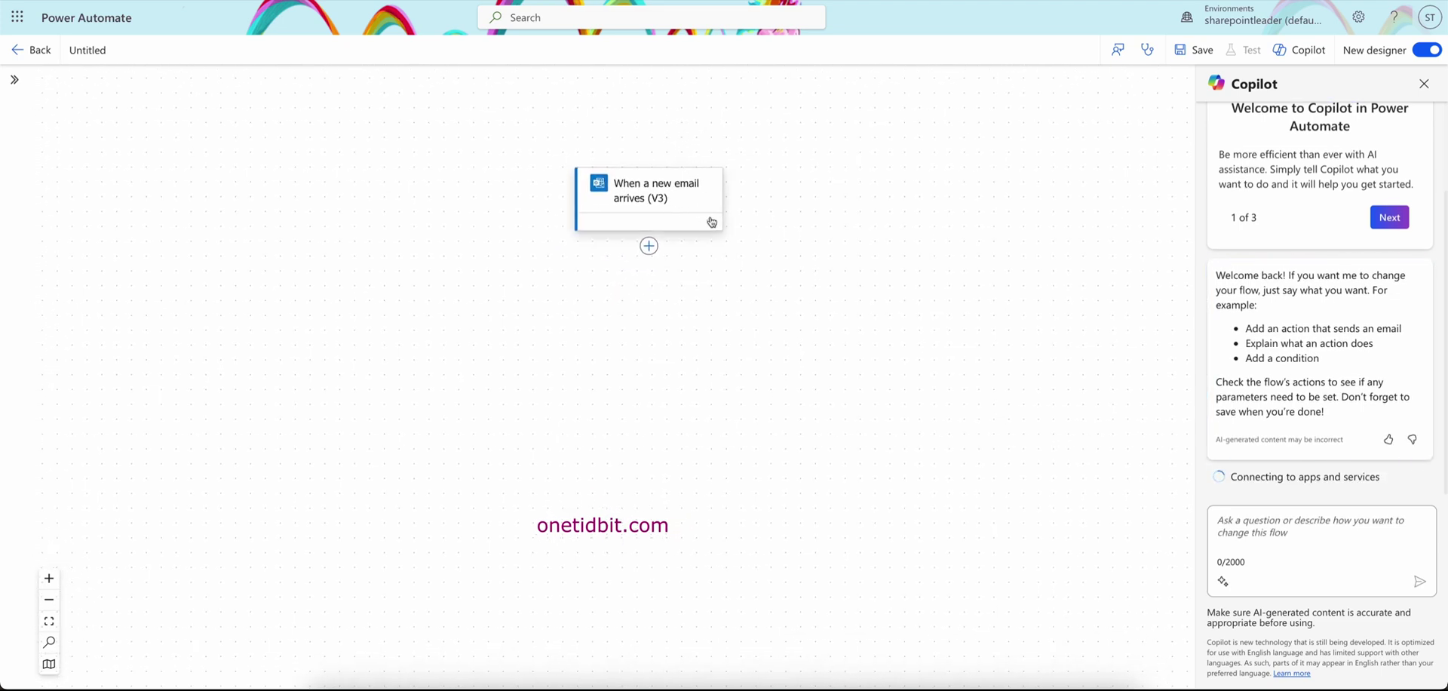
left_click(648, 247)
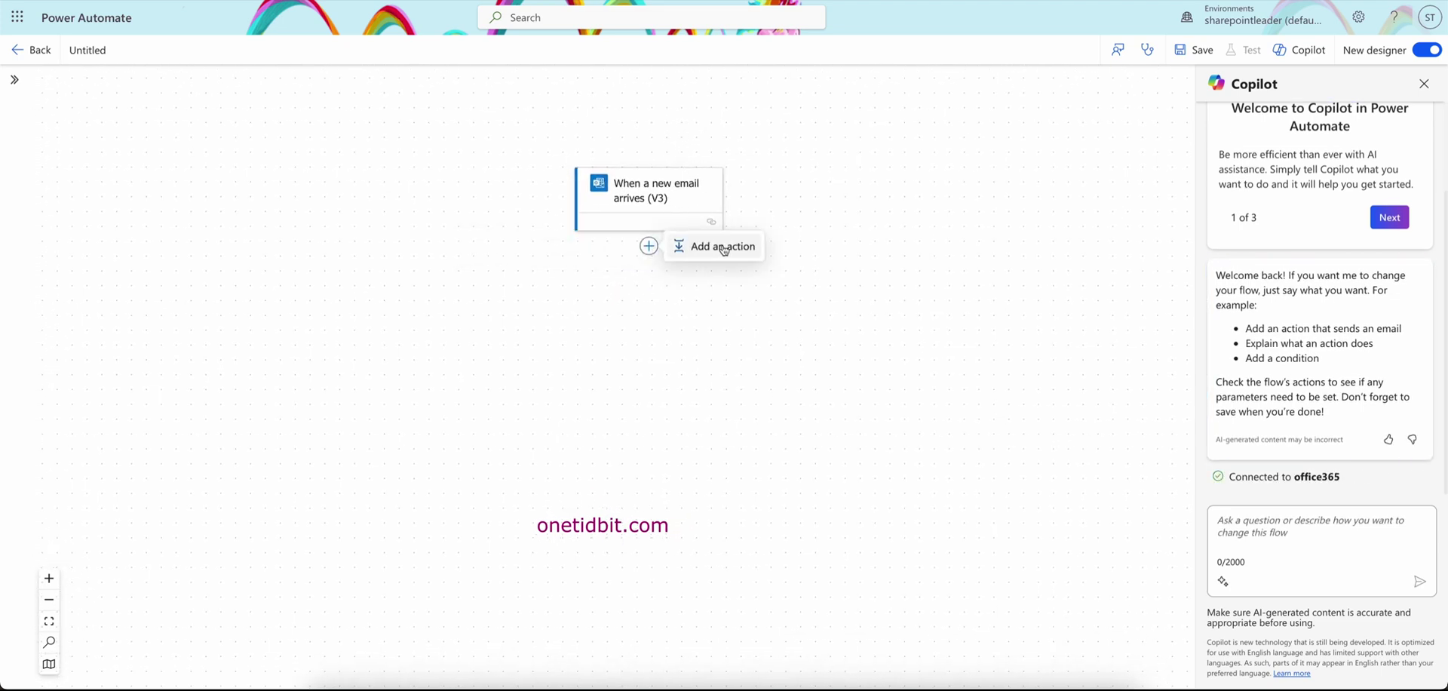
left_click(697, 247)
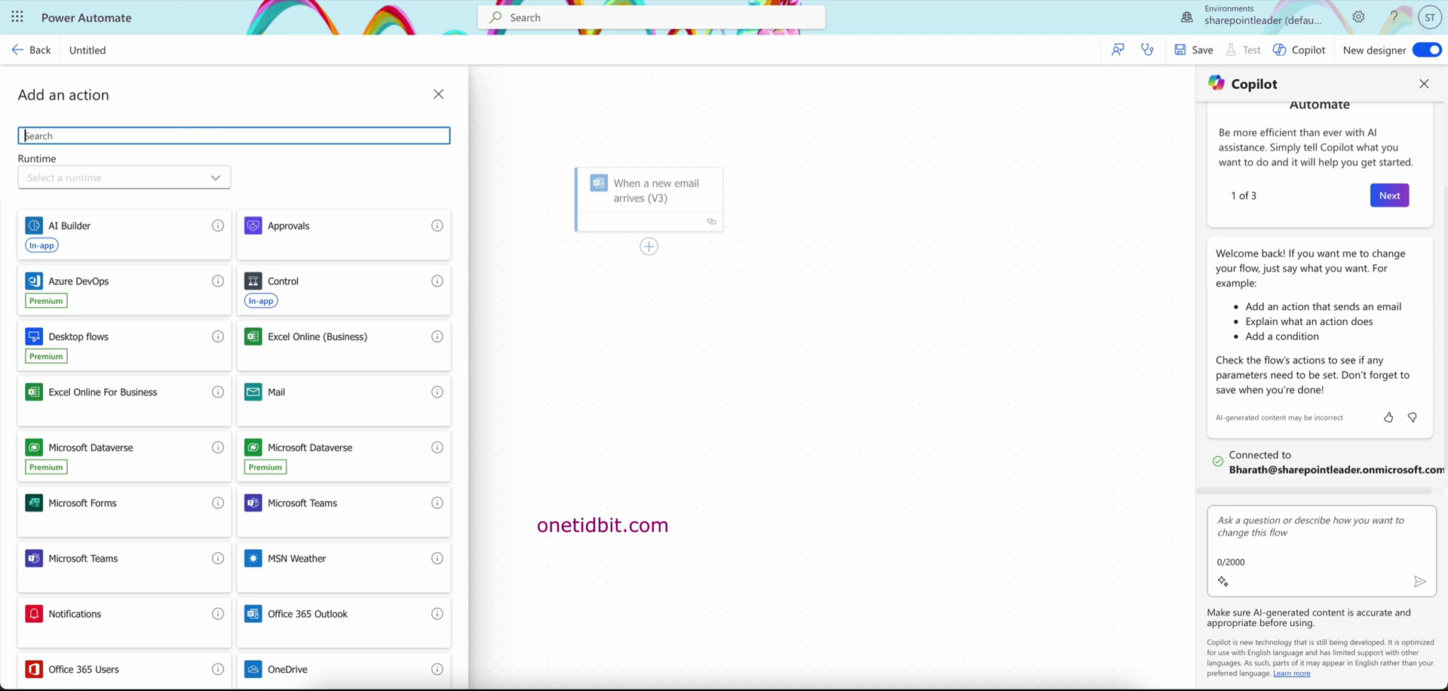
Add the Office 365 Outlook Get email (V2) action after the trigger, then add another step.
type("email")
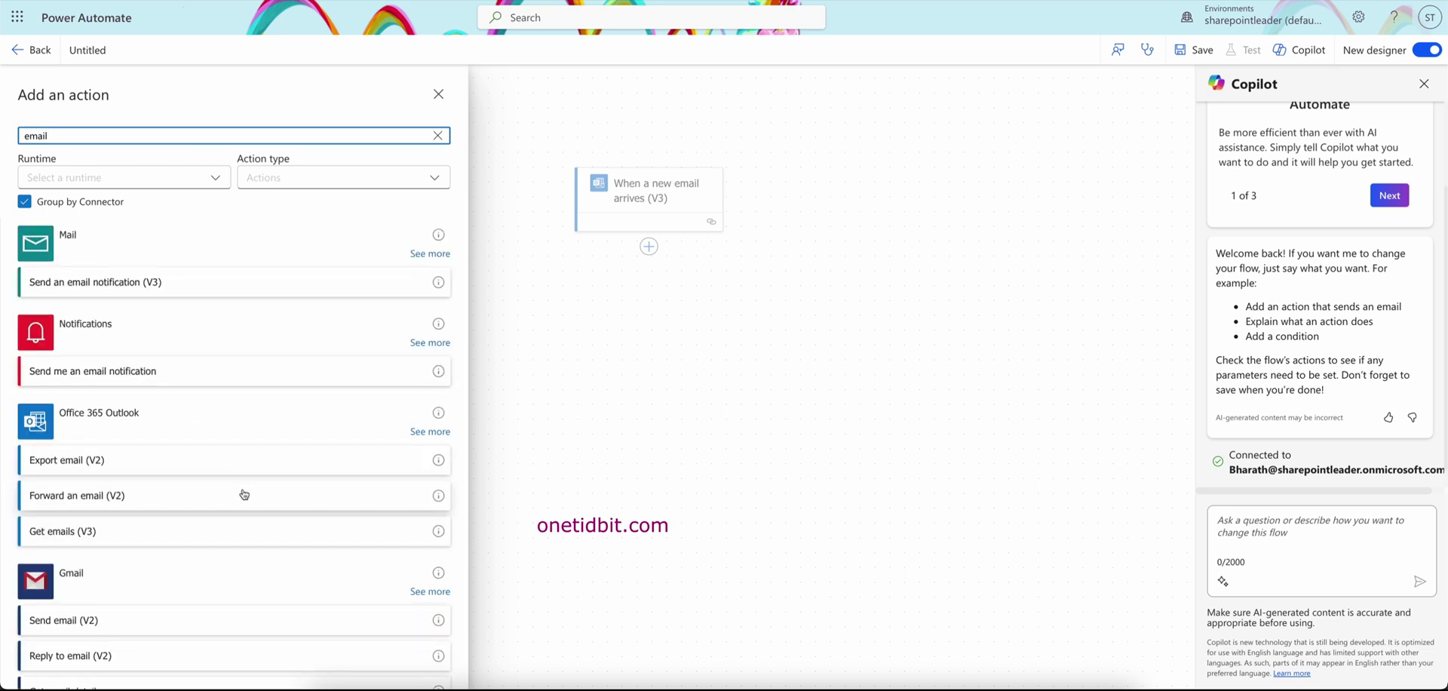
left_click(430, 433)
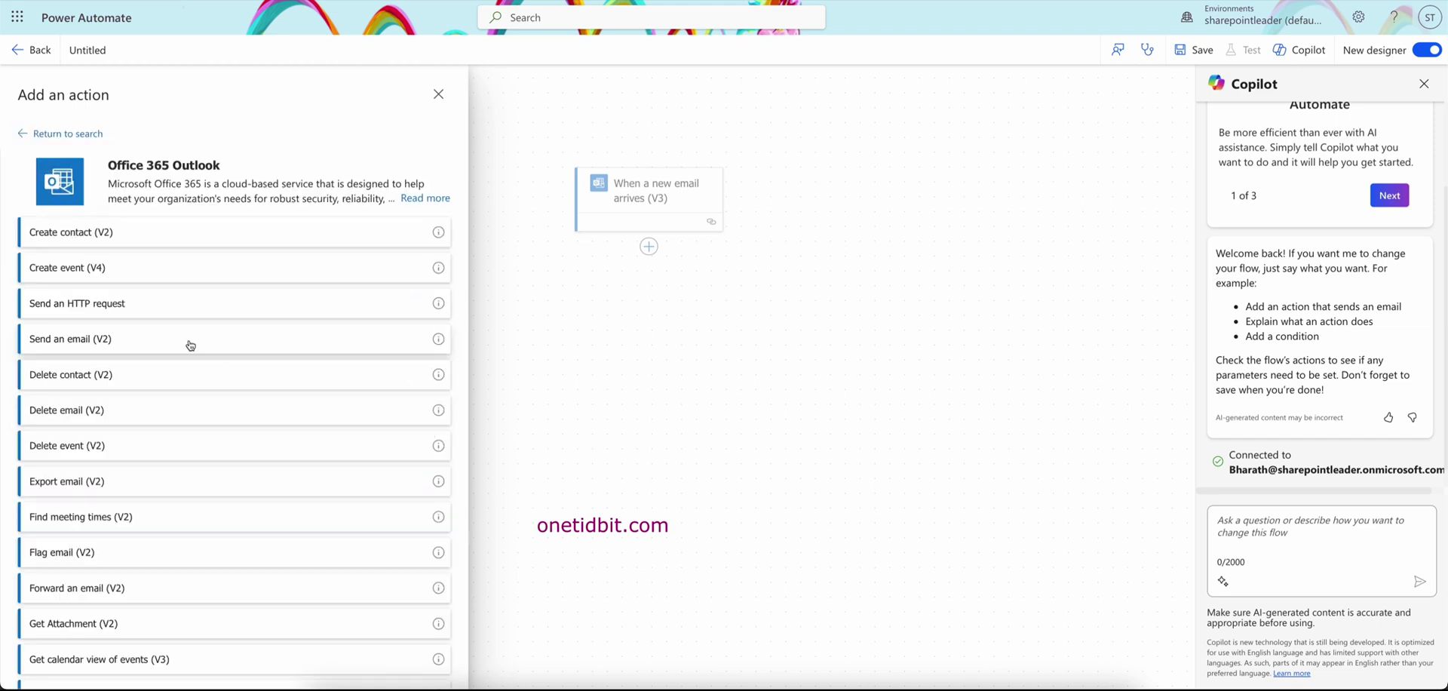
scroll(92, 323, "down", 5)
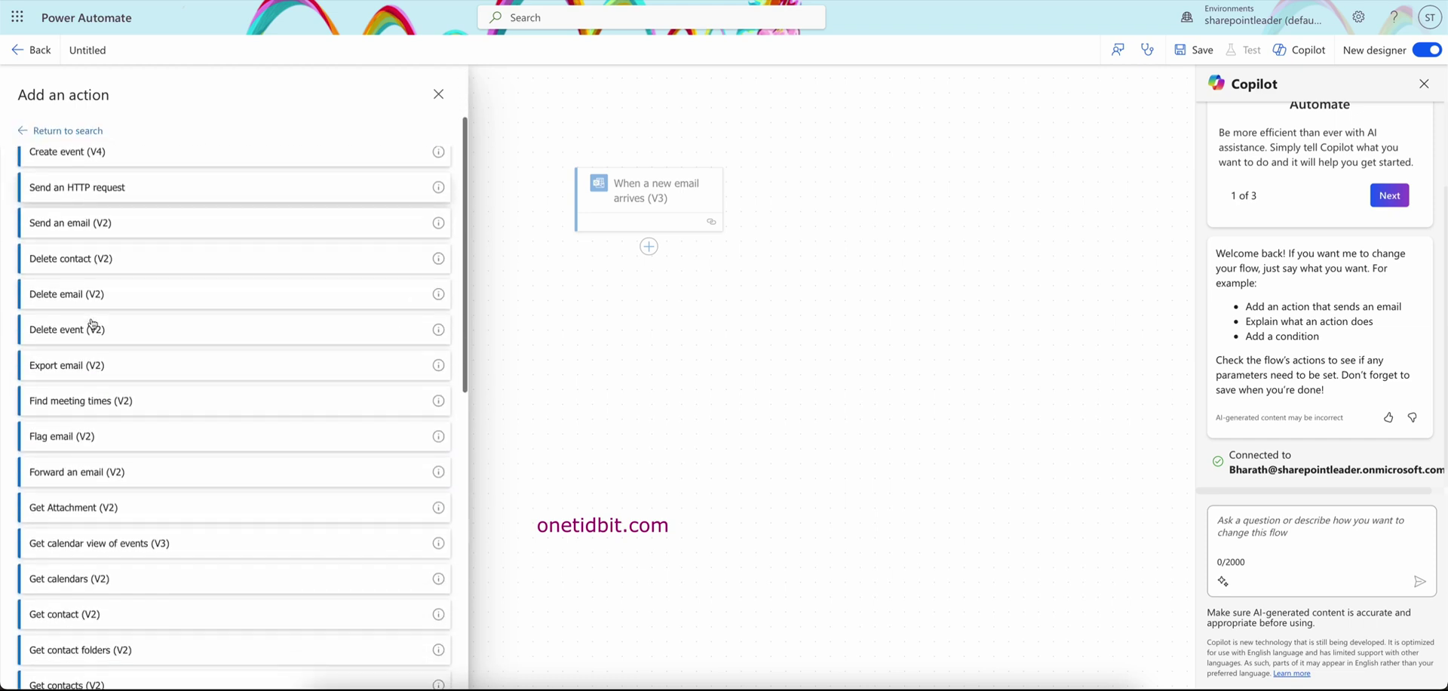
scroll(92, 322, "down", 4)
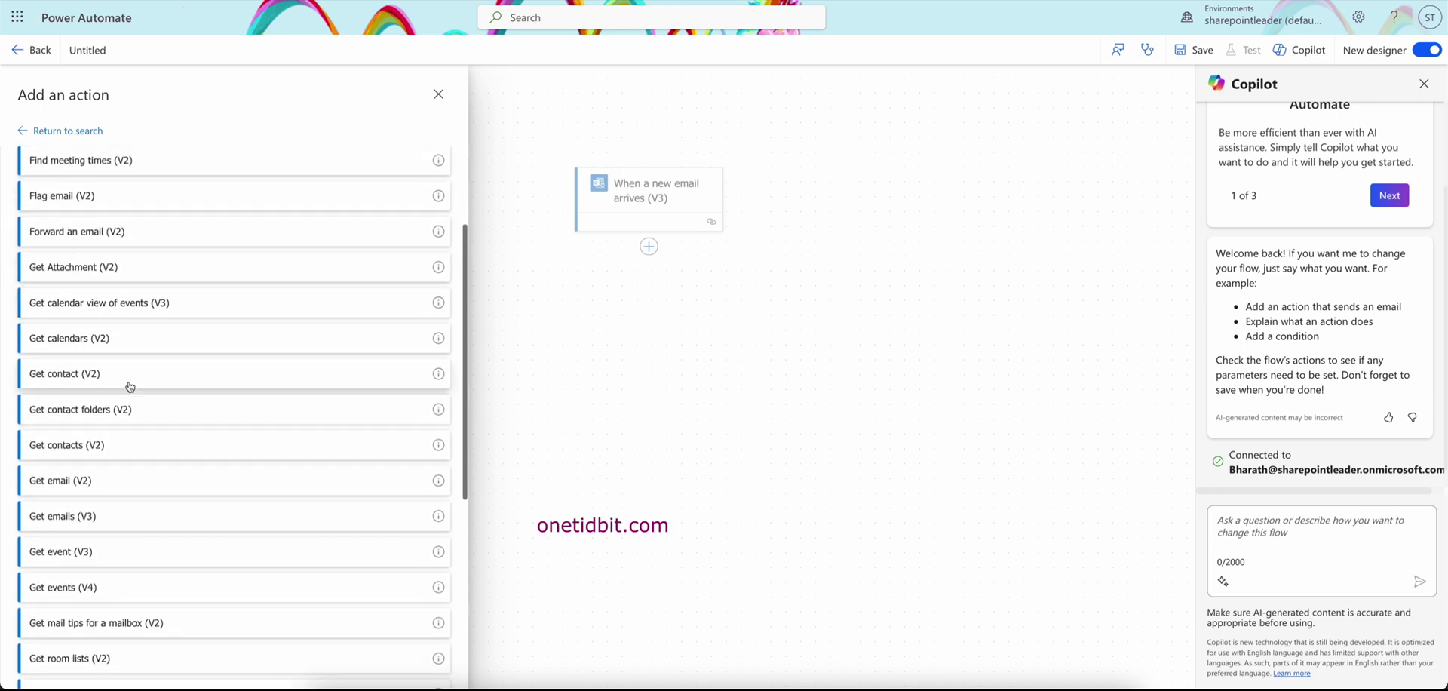
scroll(121, 390, "down", 3)
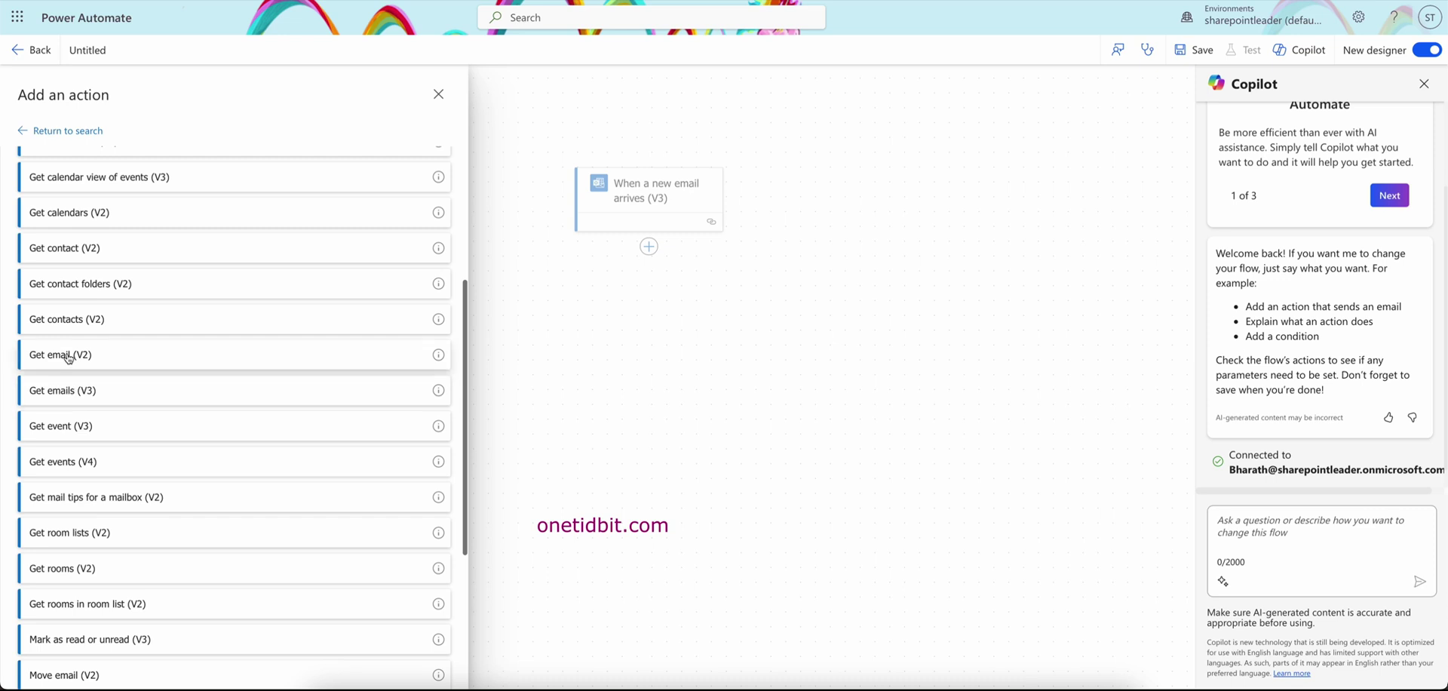
left_click(68, 355)
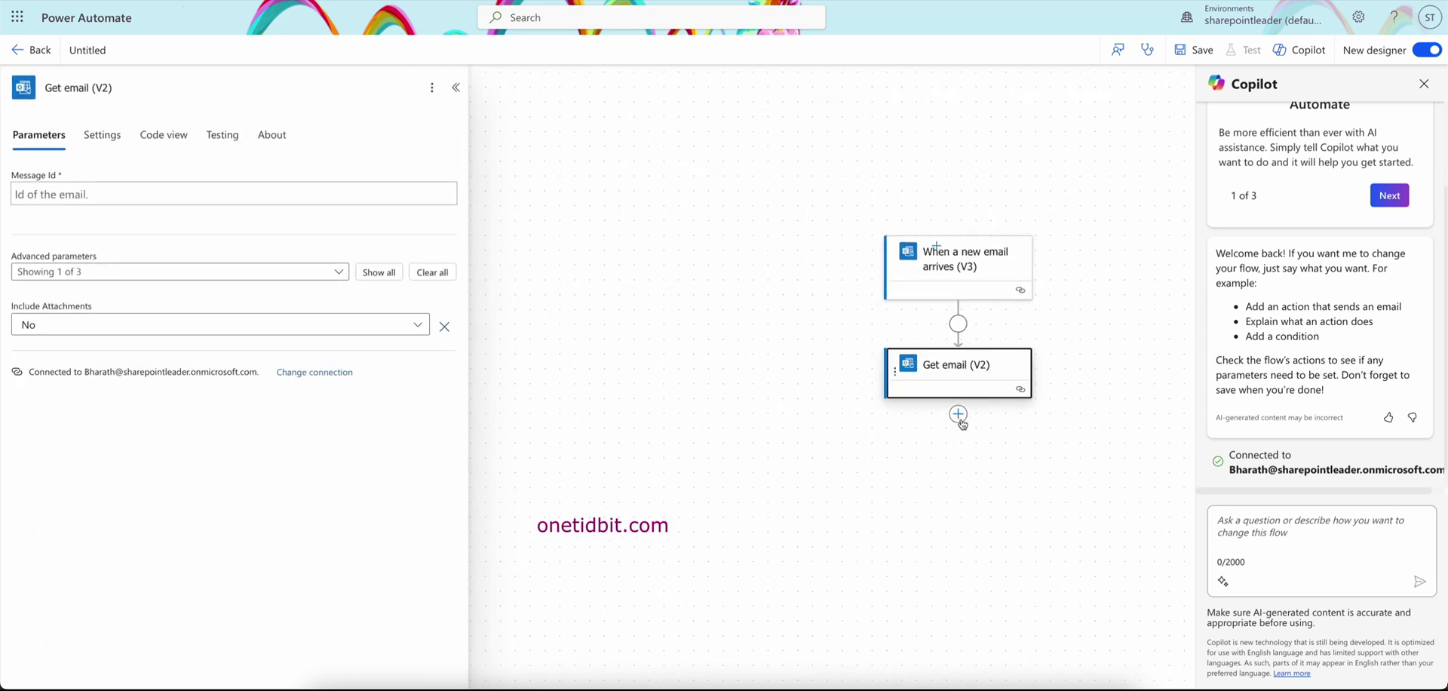
left_click(958, 415)
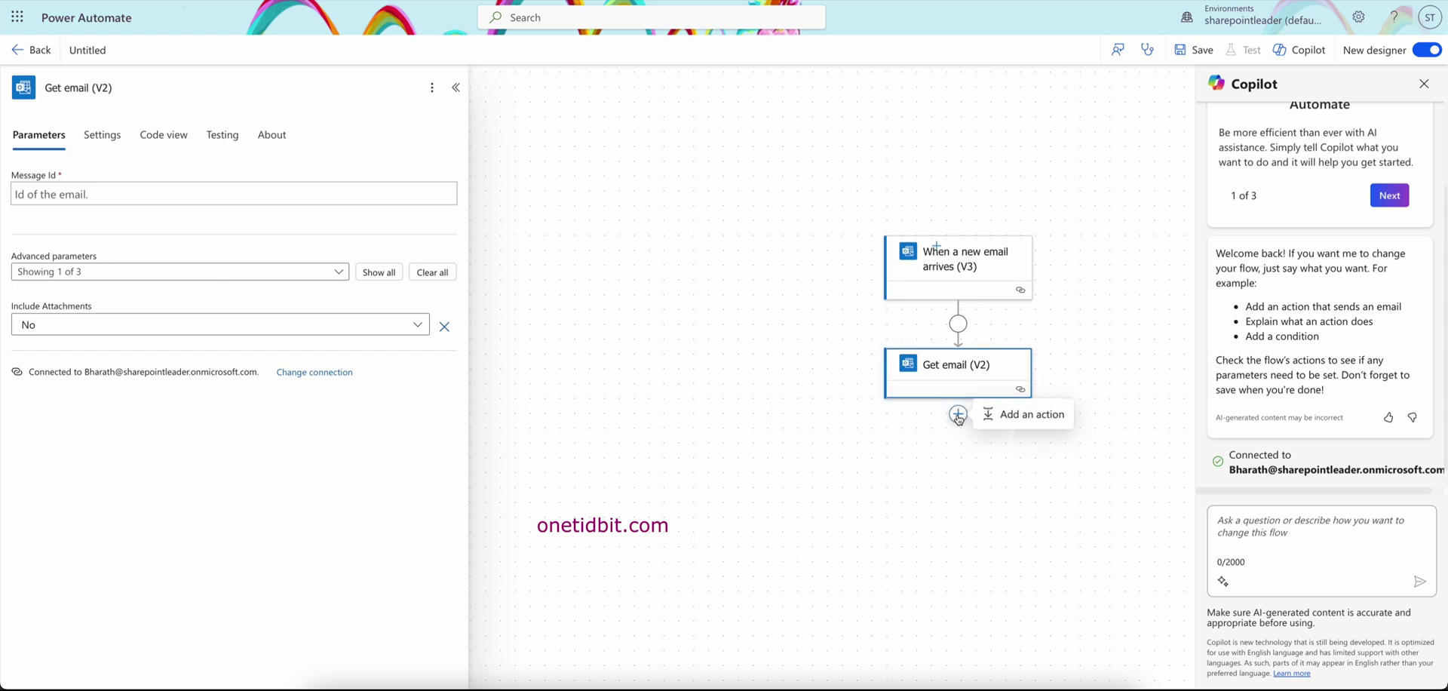
left_click(1044, 412)
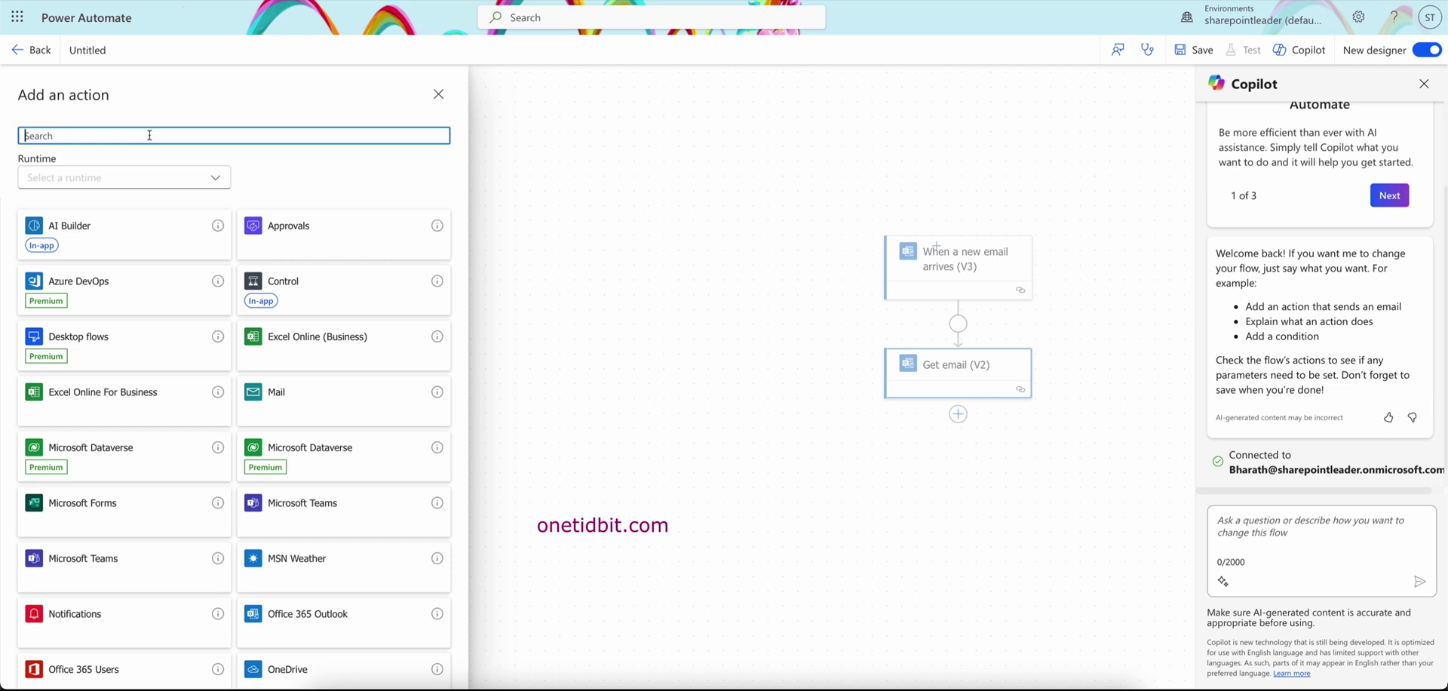
Add an Html to text action with a Content Conversion connection that converts the Get email (V2) Body.
type("html")
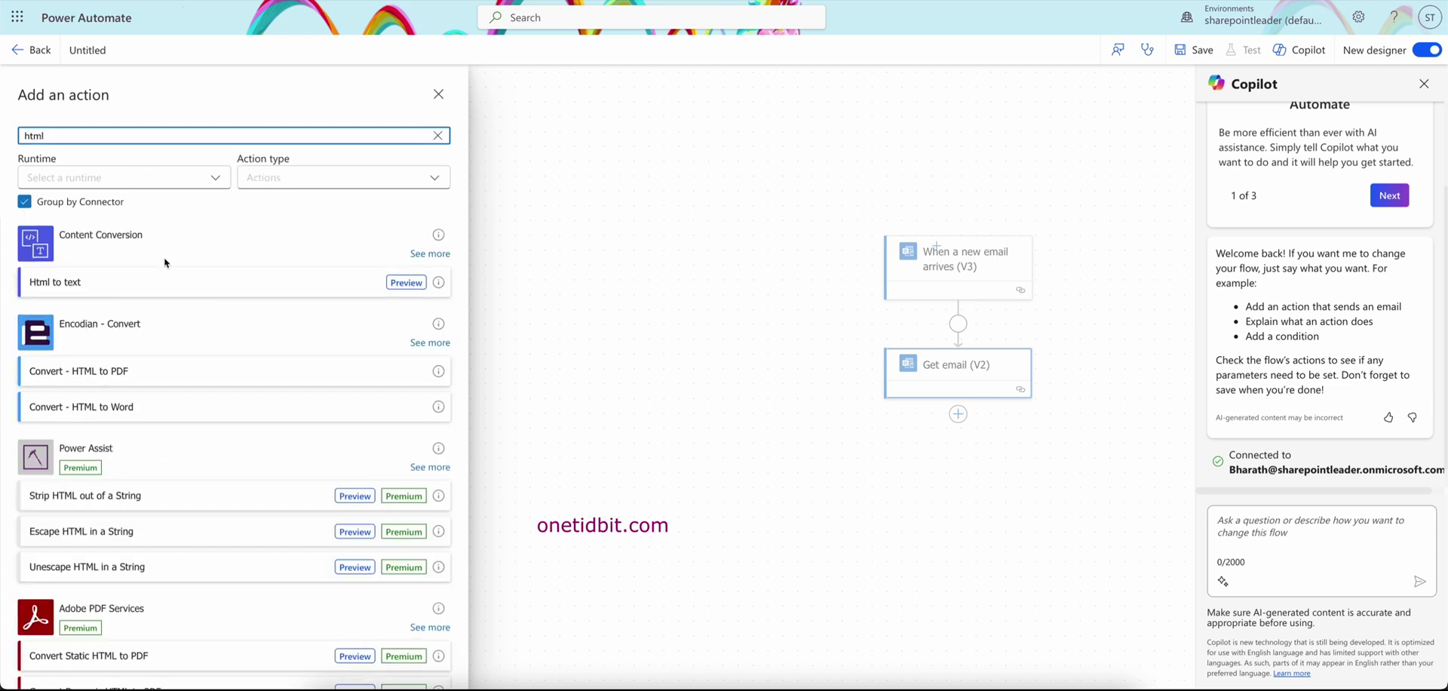
left_click(408, 284)
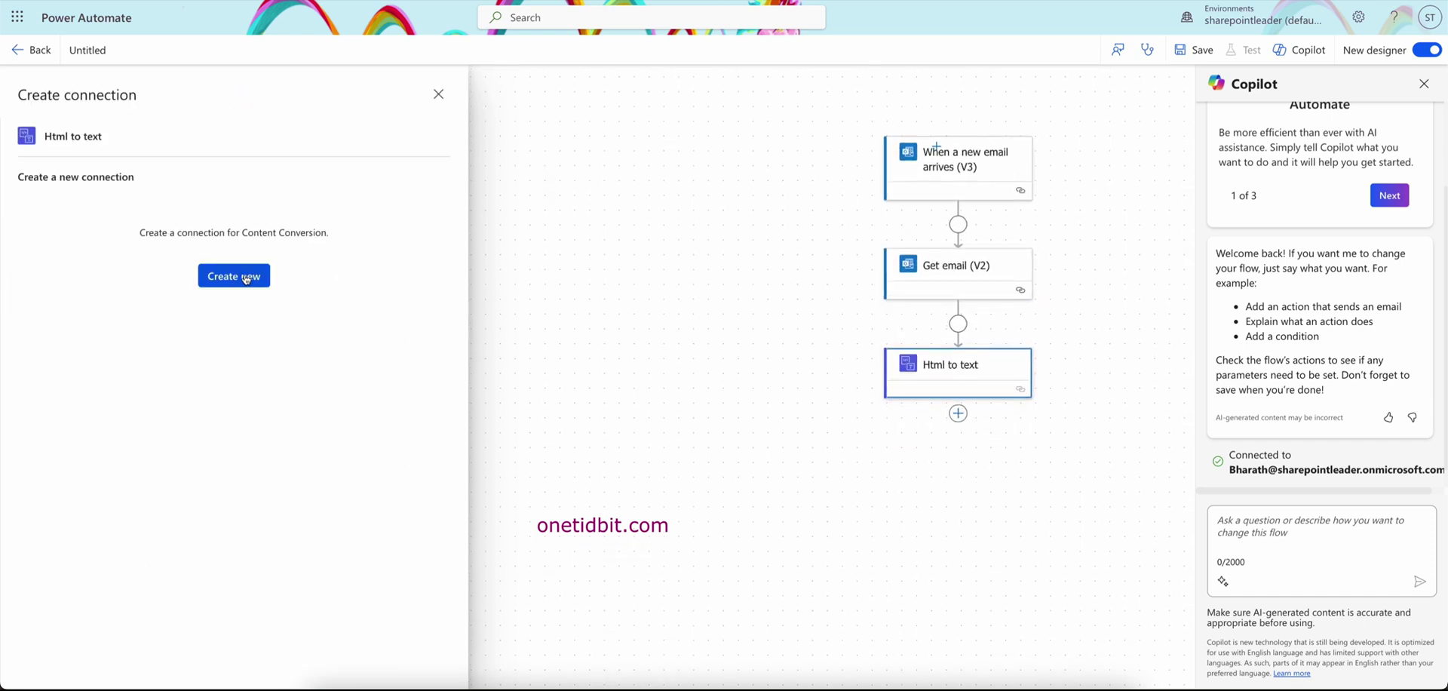
left_click(246, 278)
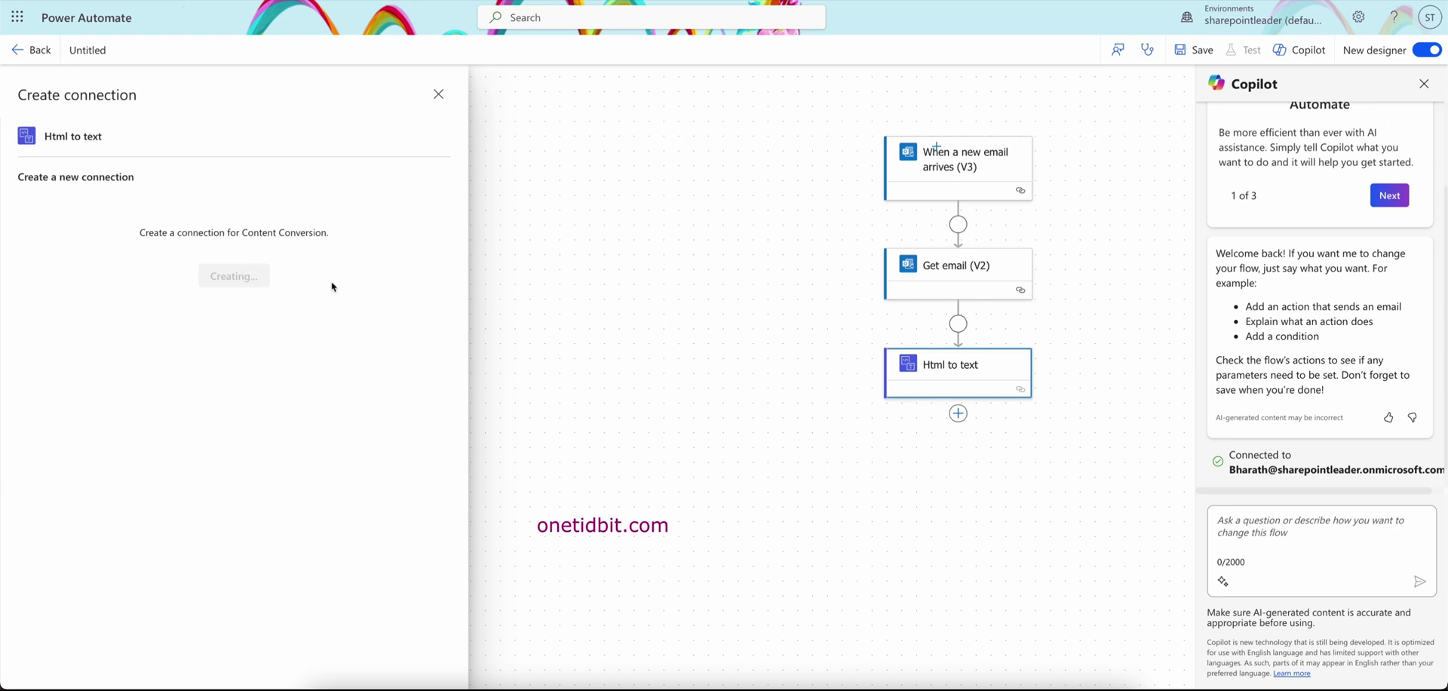
left_click(115, 220)
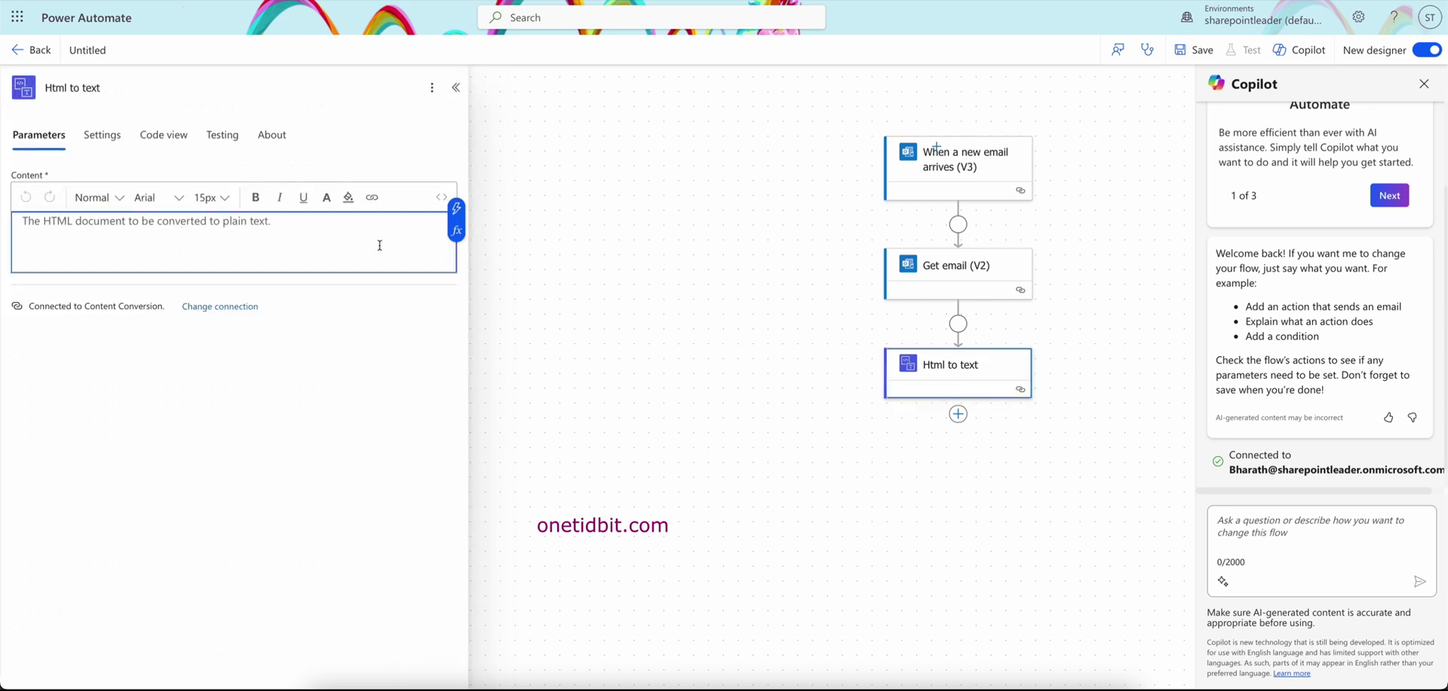
left_click(457, 209)
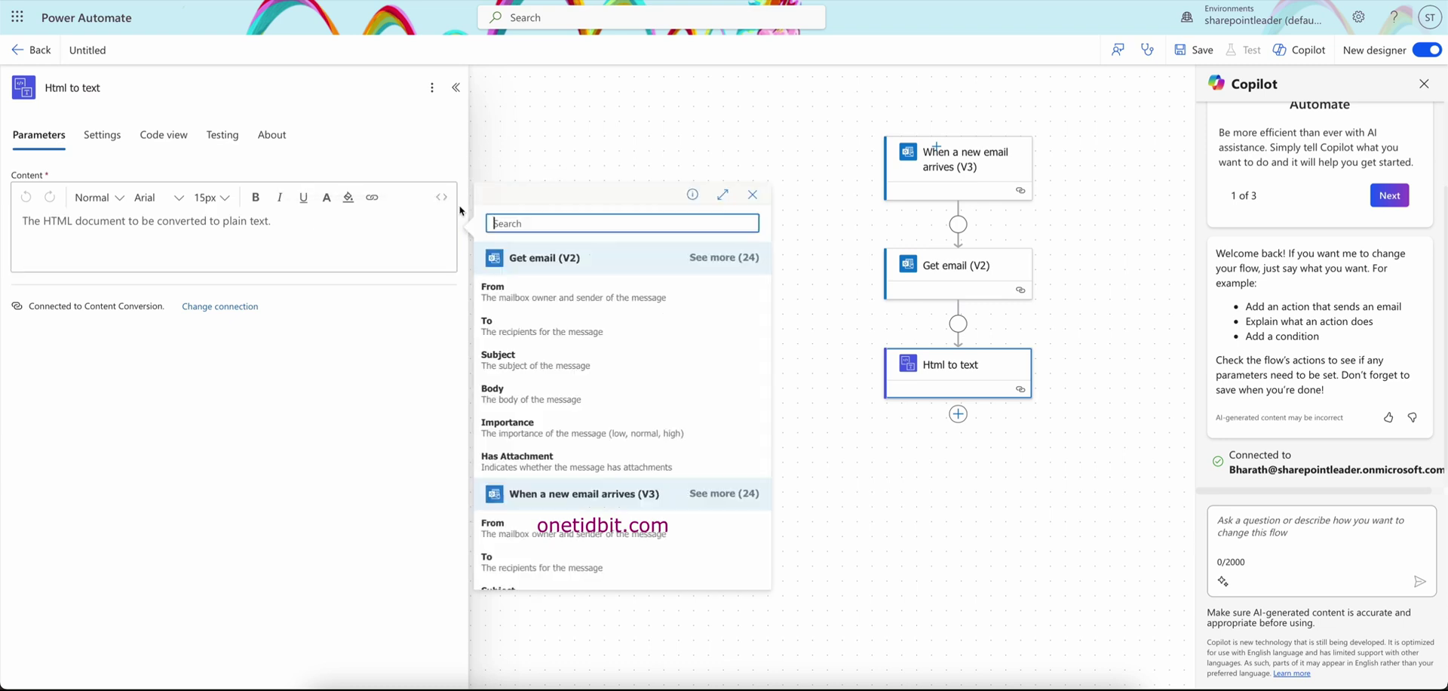
left_click(586, 398)
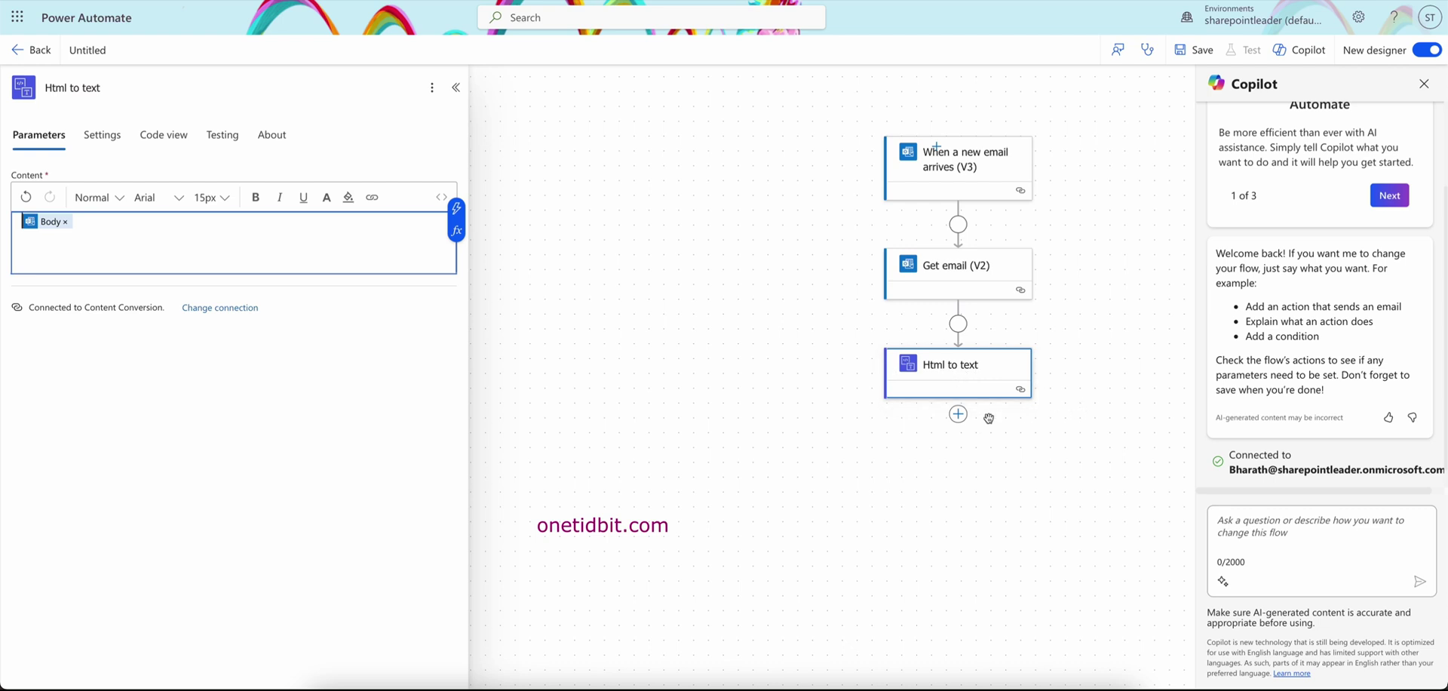
left_click(958, 414)
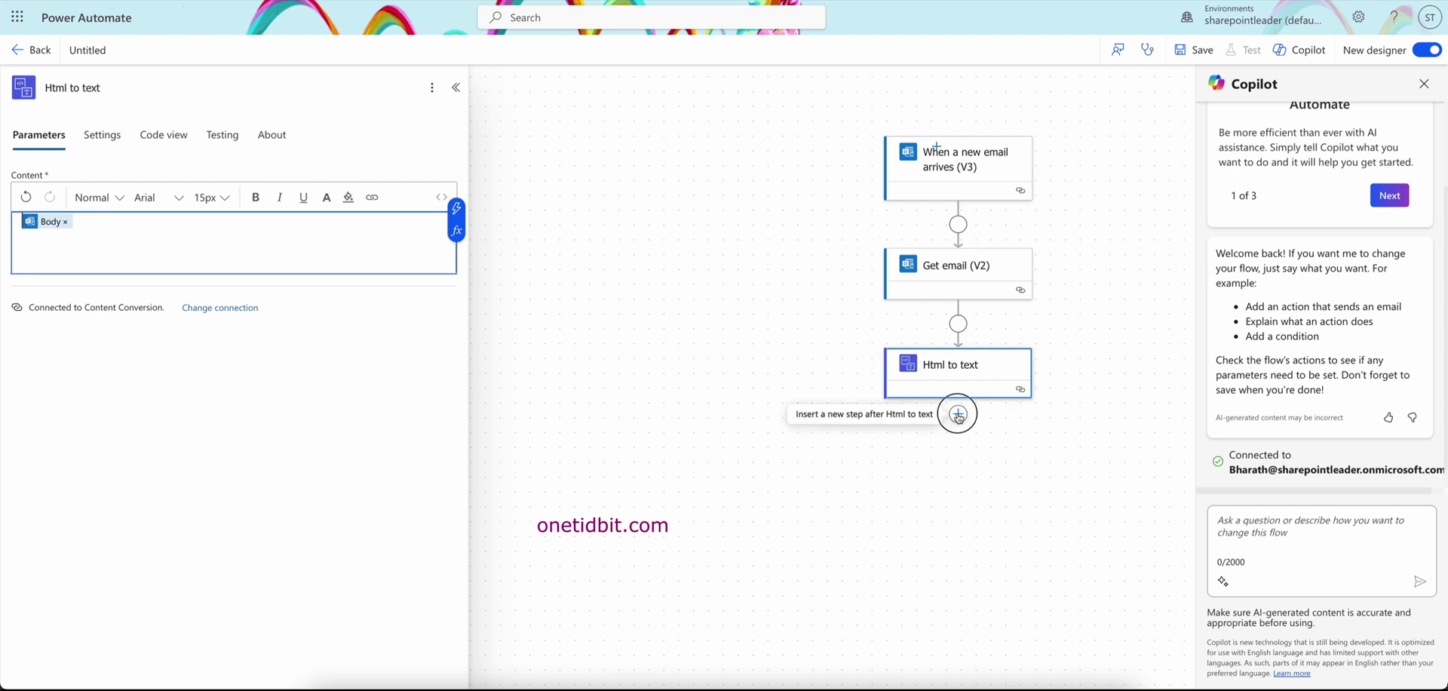
Add an AI Builder GPT prompt action running ExtractEmailContent, with EmailBody set to the plain text content.
left_click(1020, 422)
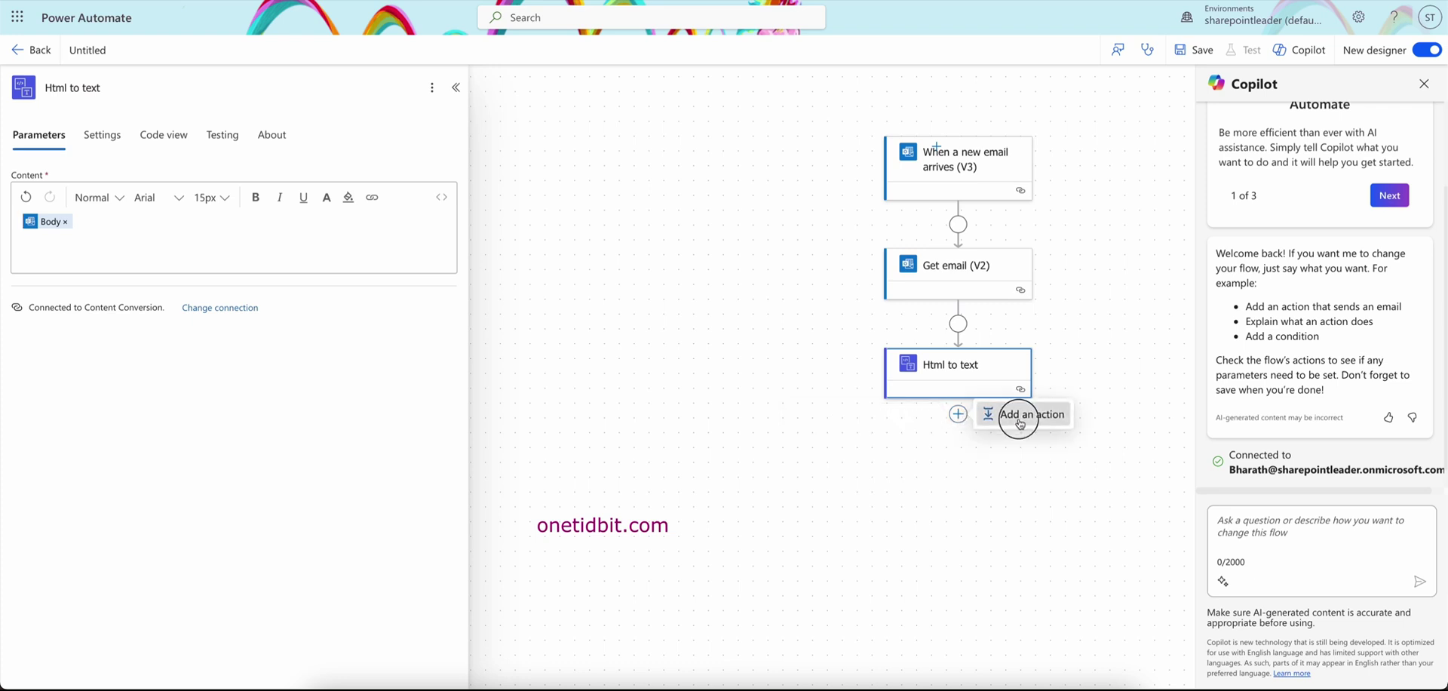
left_click(105, 230)
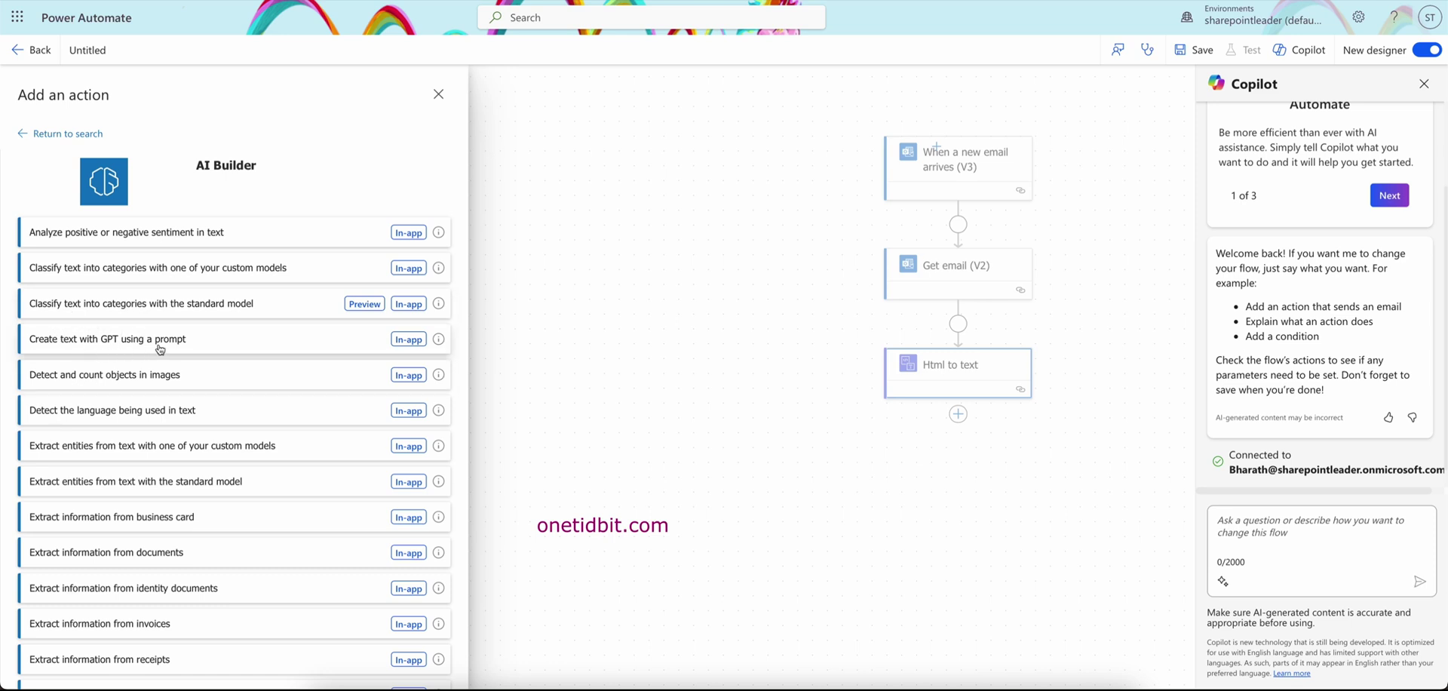
left_click(414, 344)
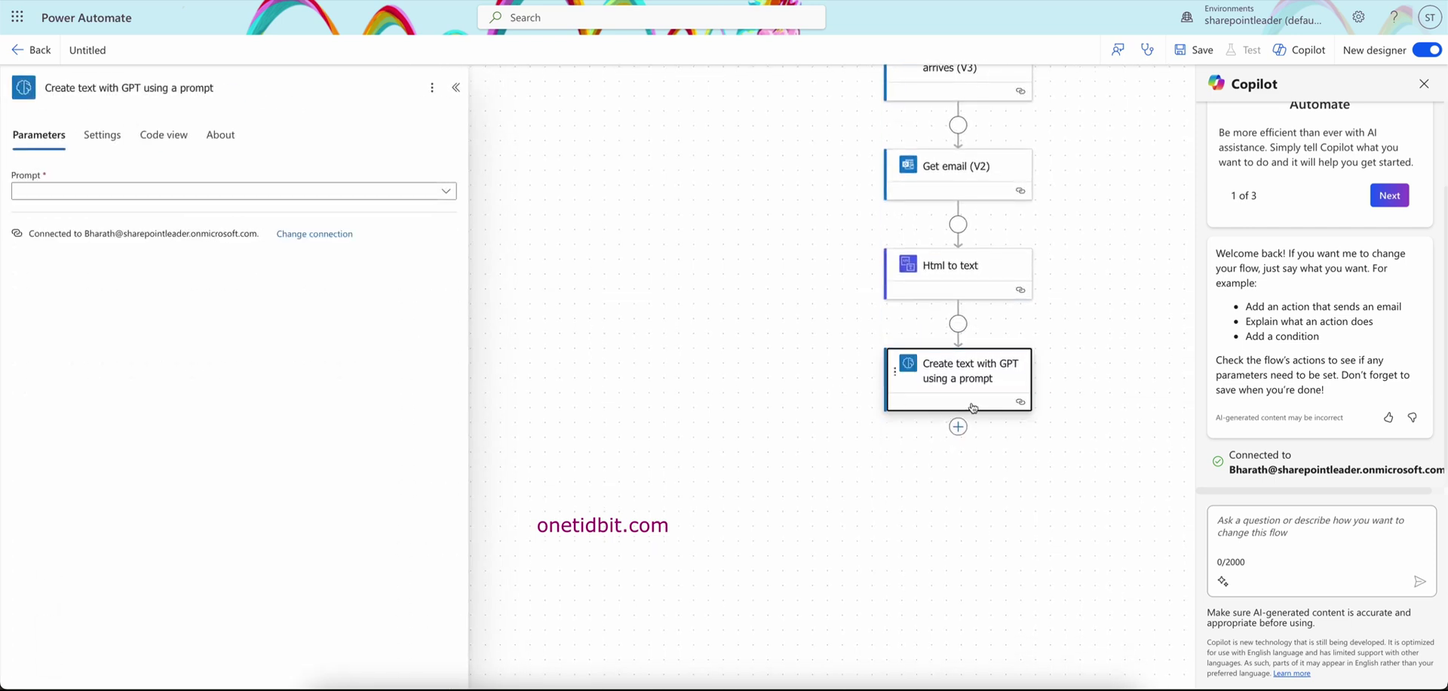
left_click(446, 191)
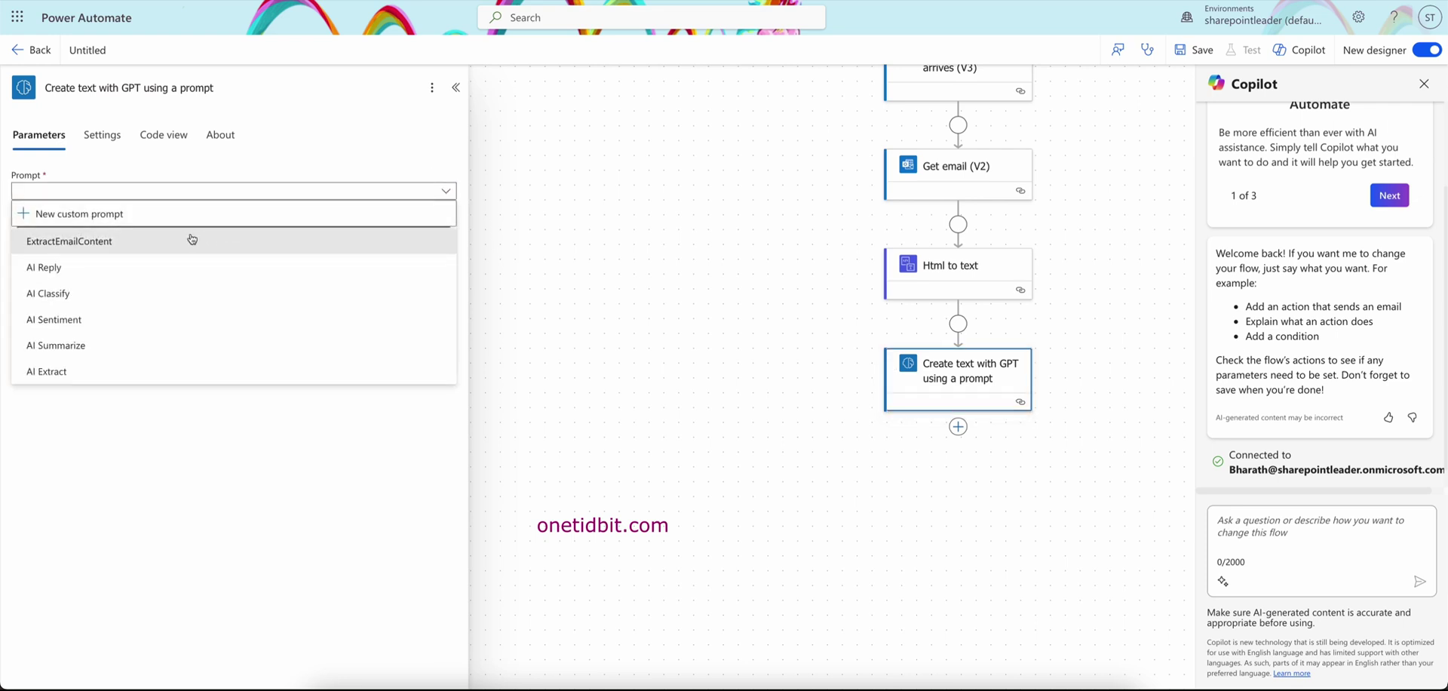
left_click(141, 241)
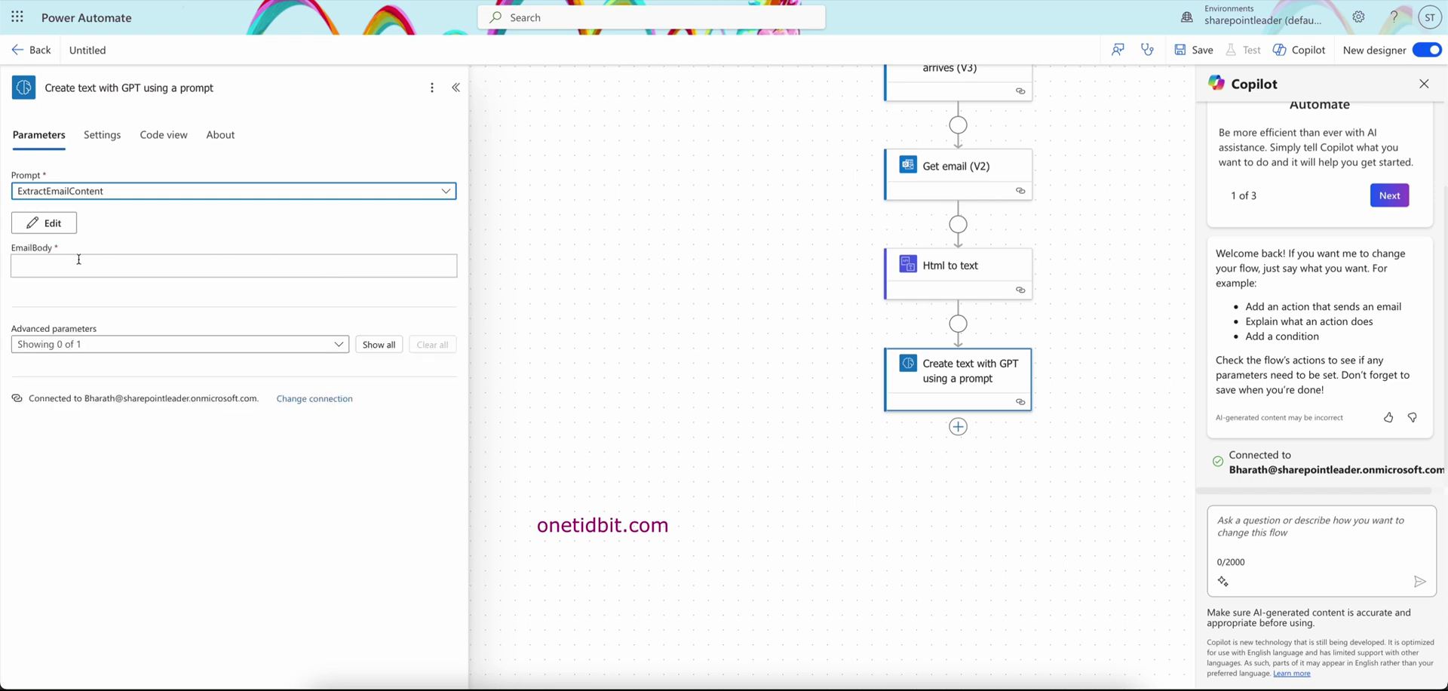
left_click(64, 262)
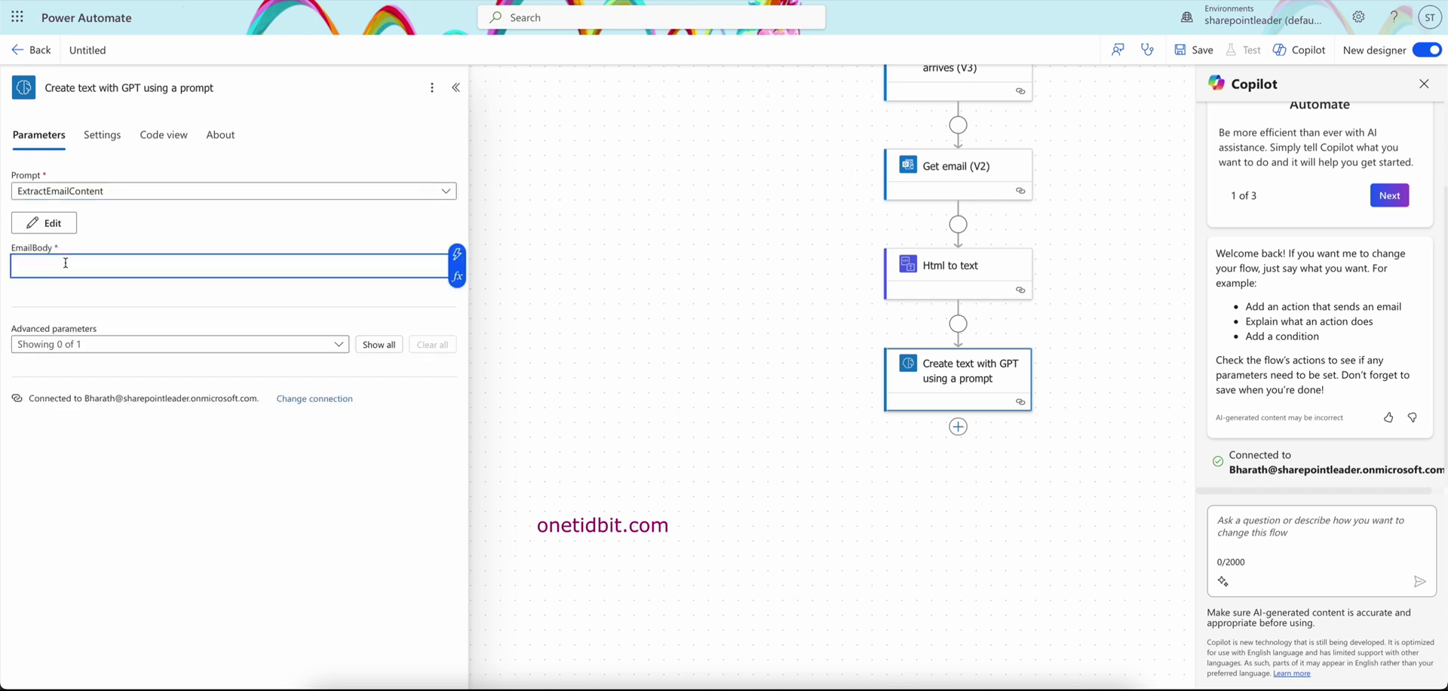
left_click(457, 255)
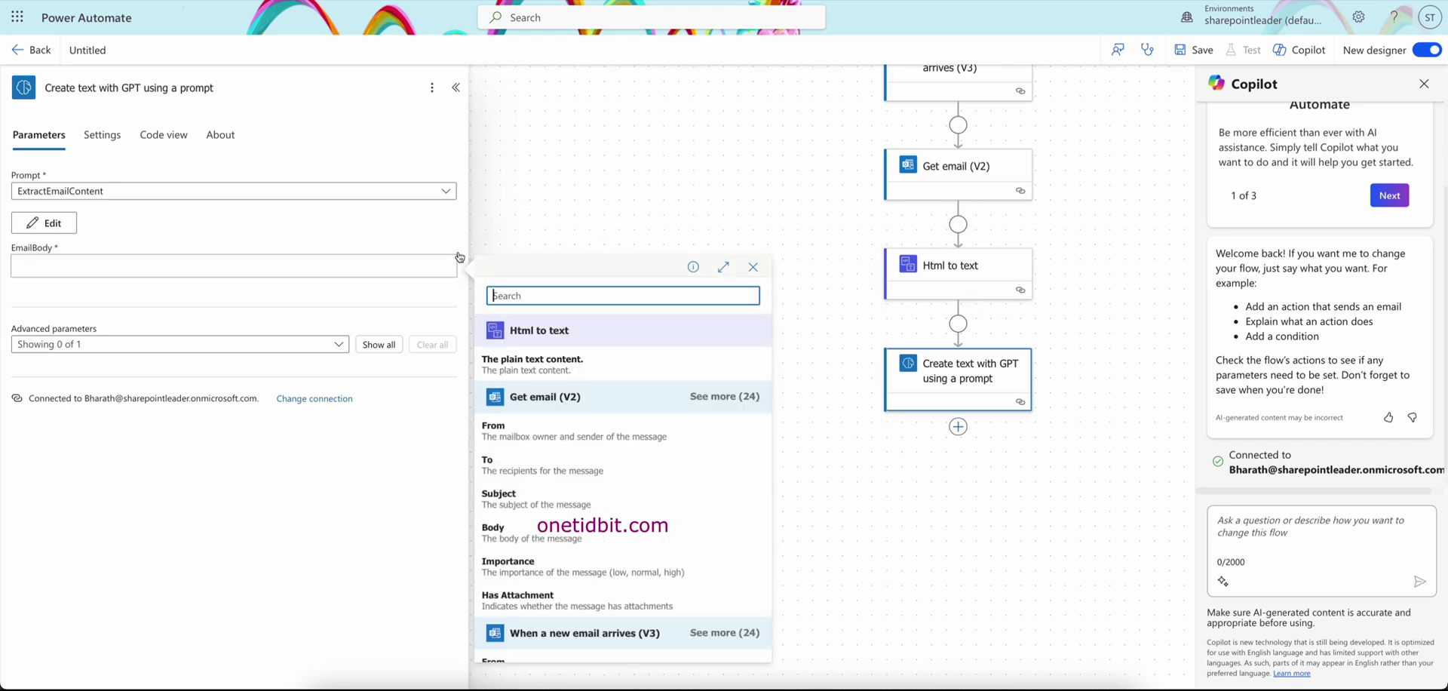
left_click(604, 366)
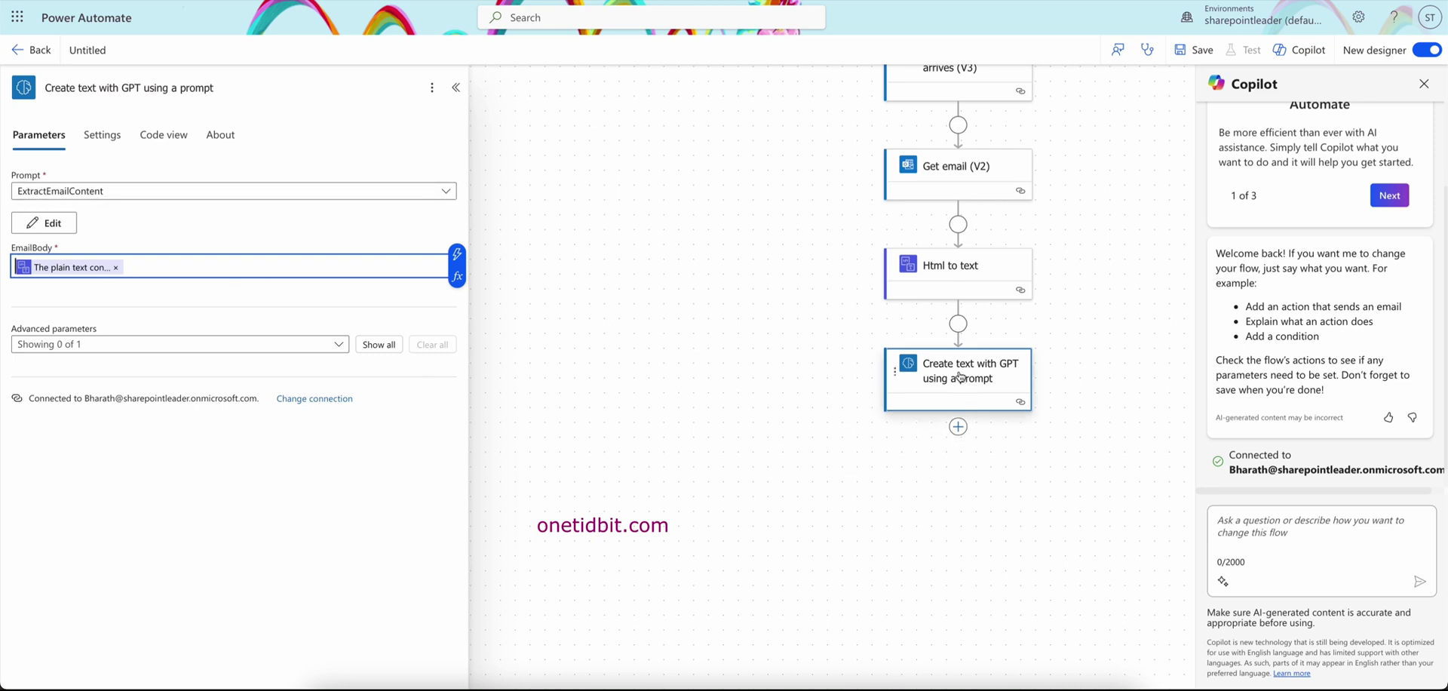
left_click(958, 427)
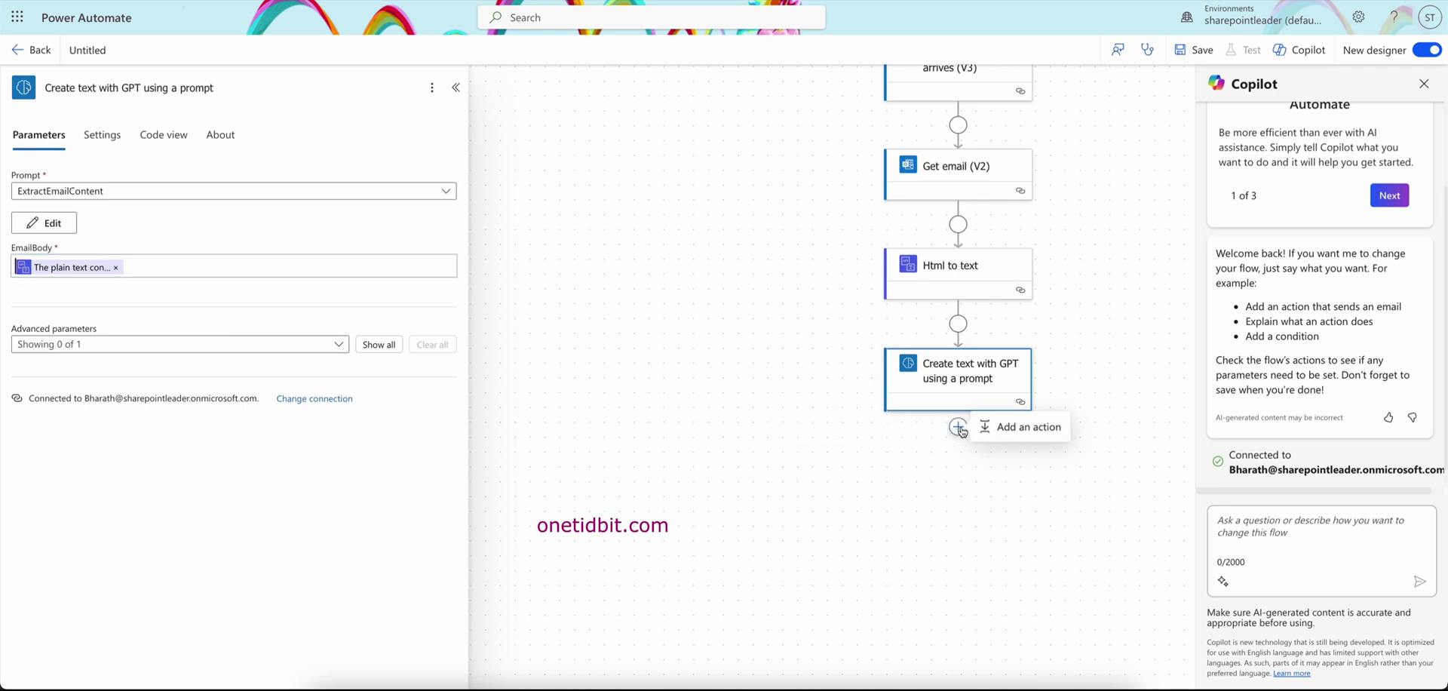
Add a Compose step that outputs the GPT step's body/responsev2, then save the flow.
left_click(1024, 426)
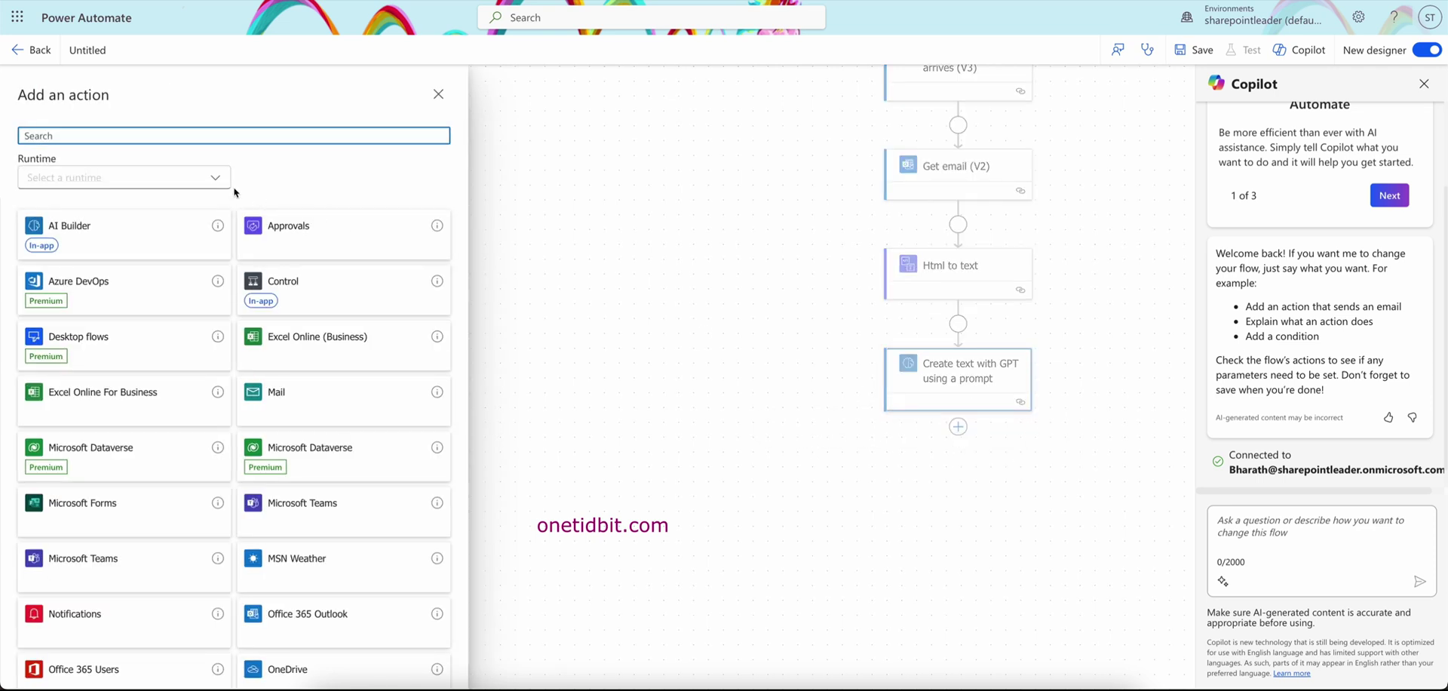
type("compose")
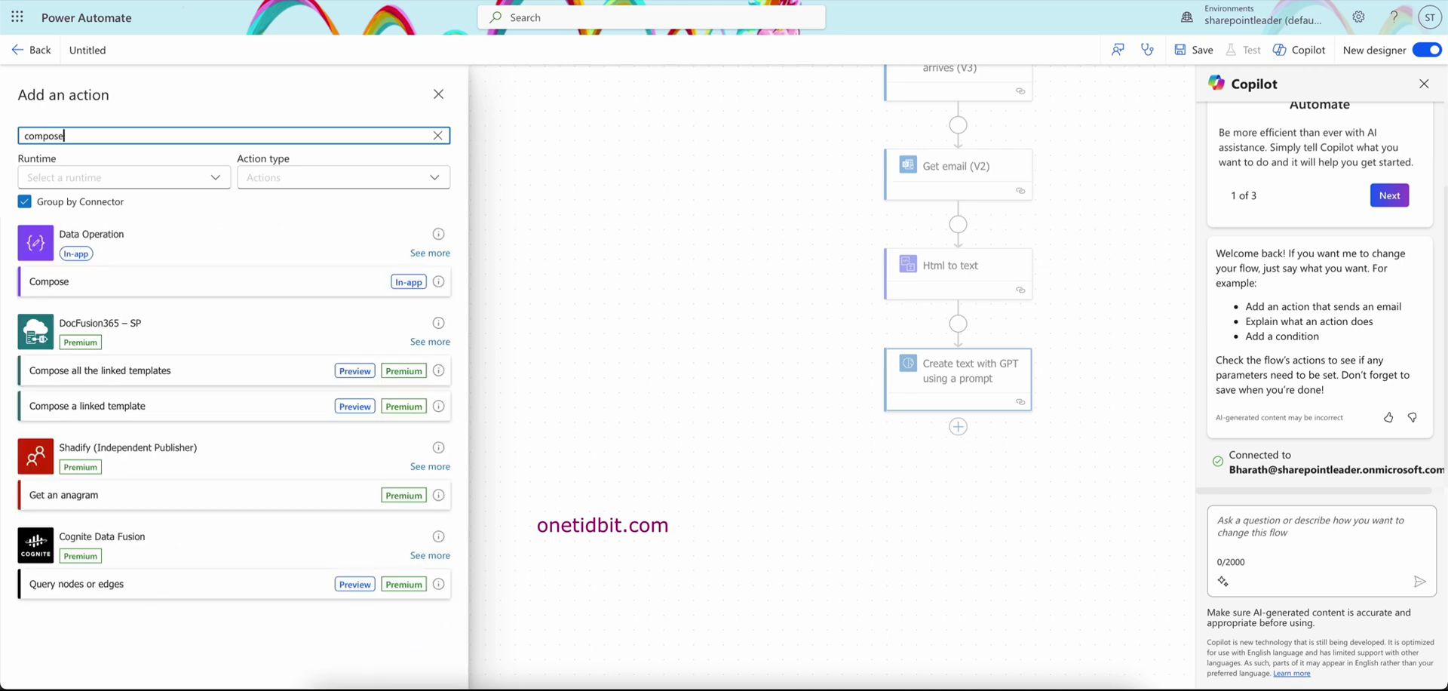
left_click(408, 279)
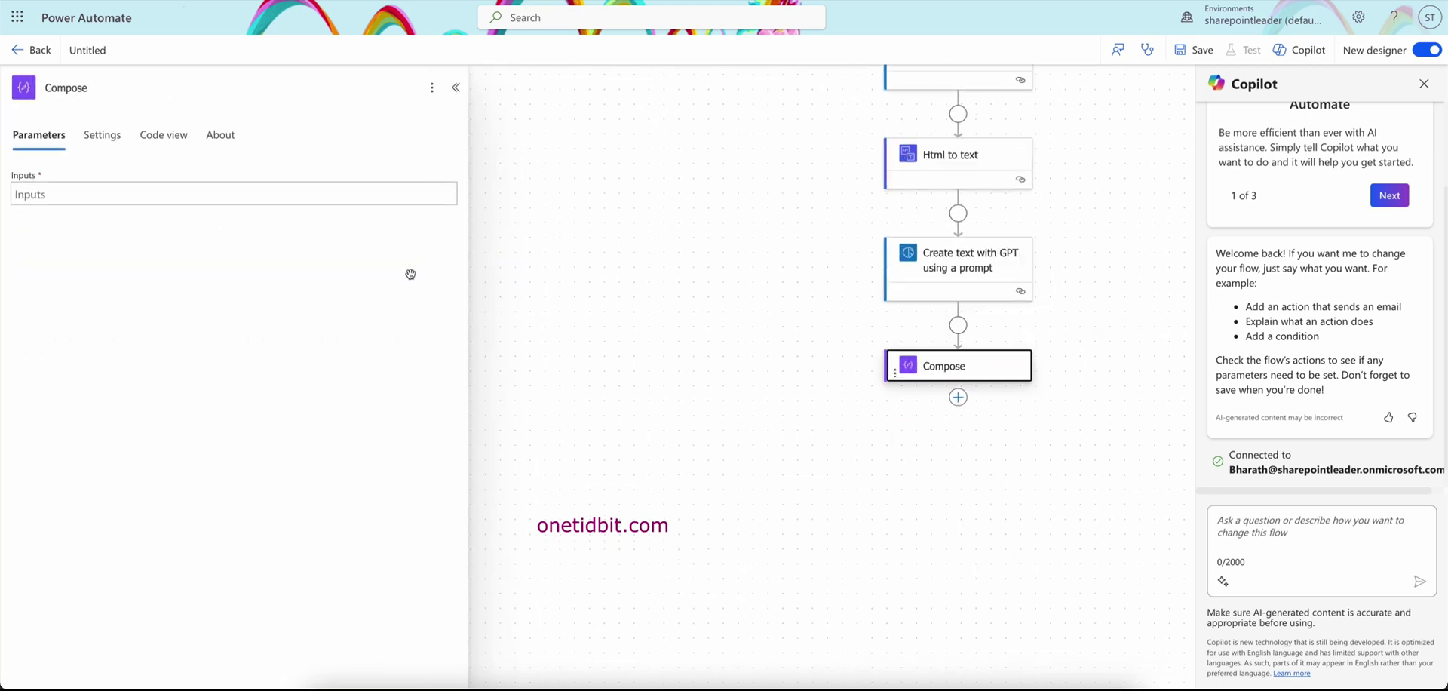
left_click(94, 195)
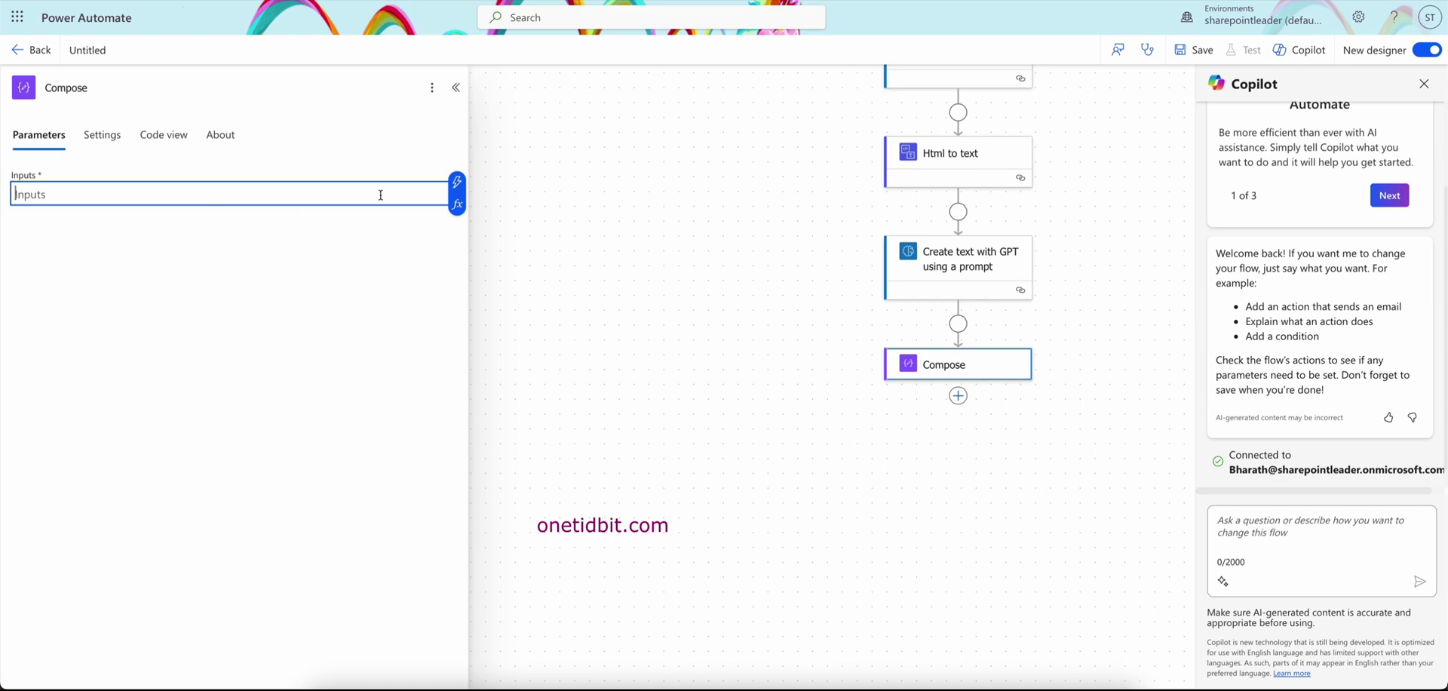
left_click(456, 183)
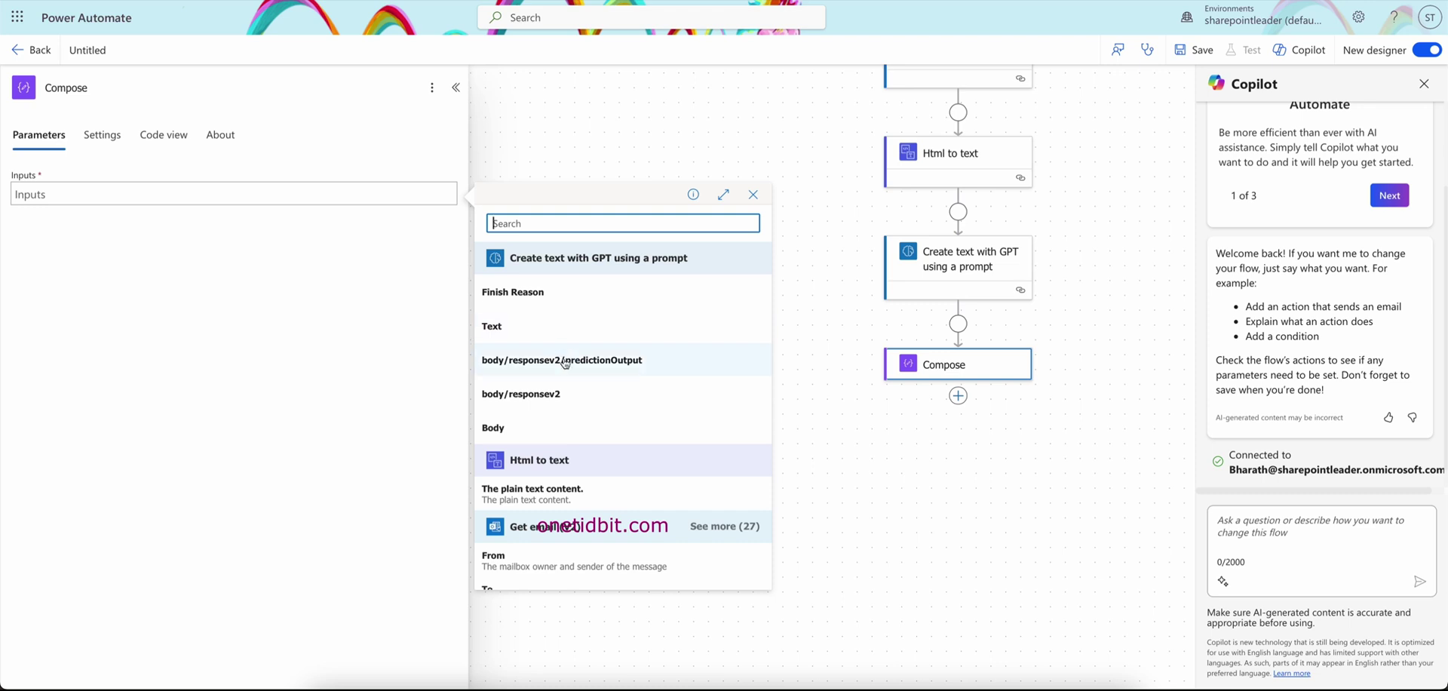
left_click(551, 398)
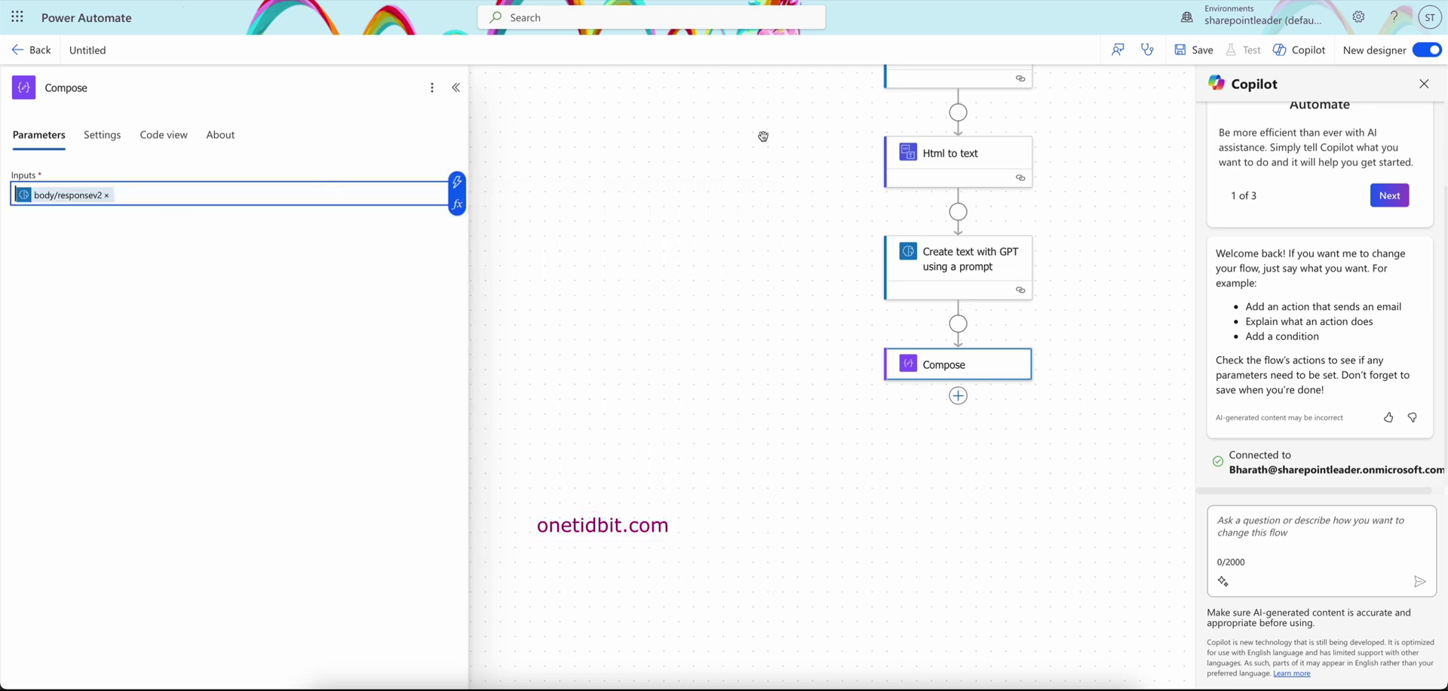
left_click(1194, 50)
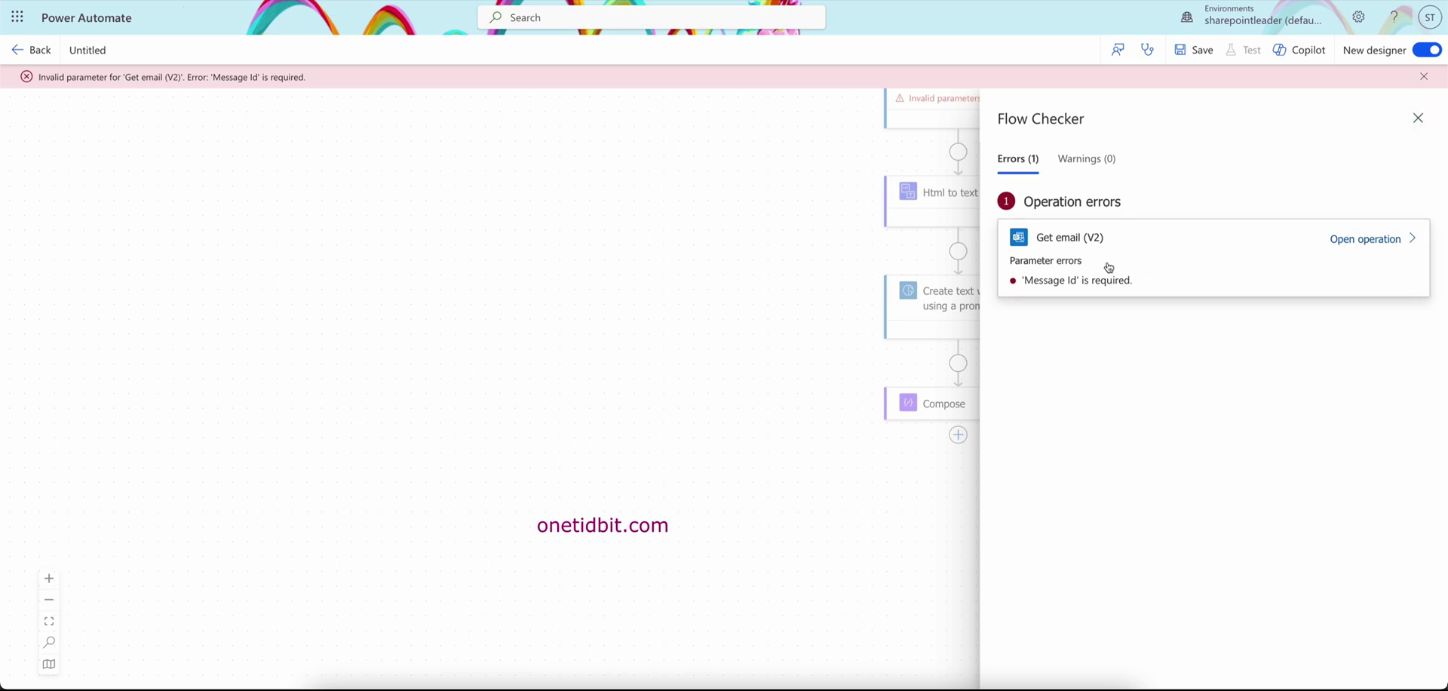
Set Get email (V2)'s Message Id to the new-email trigger's Message Id and save the flow.
left_click(1108, 268)
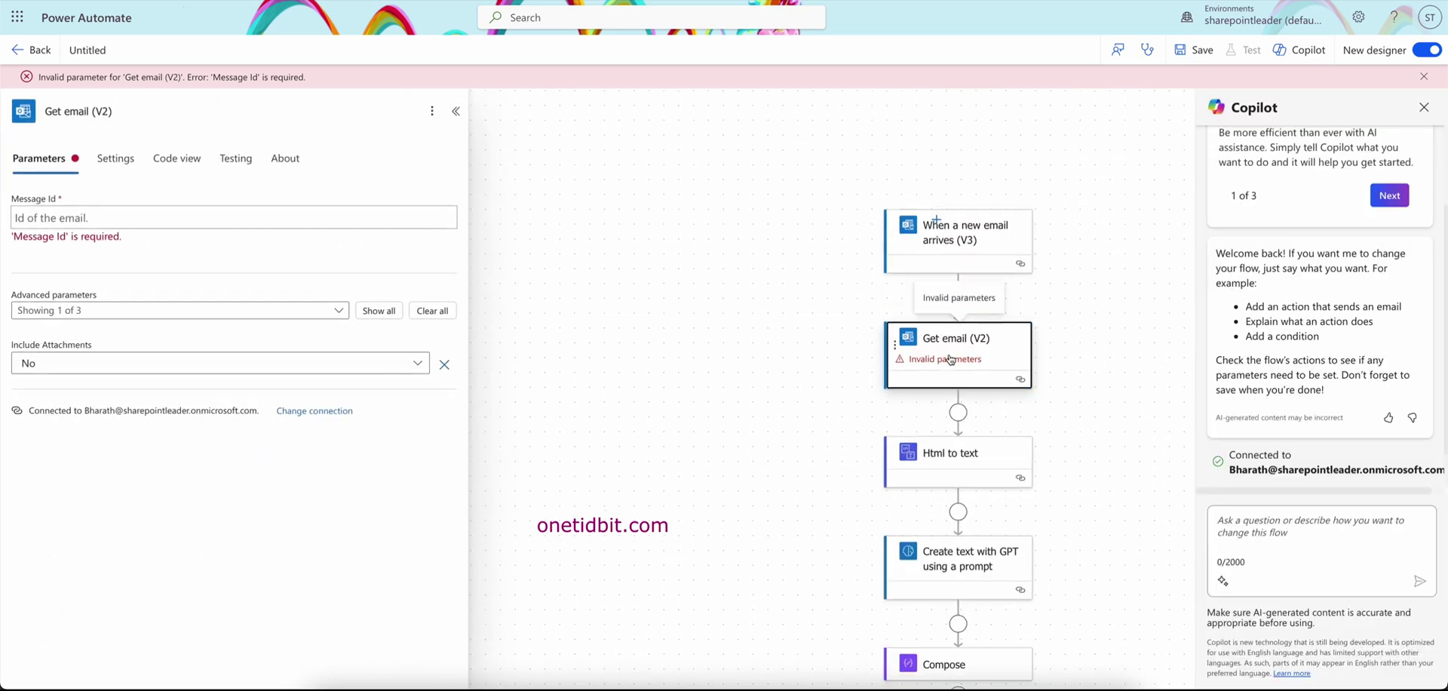
left_click(104, 219)
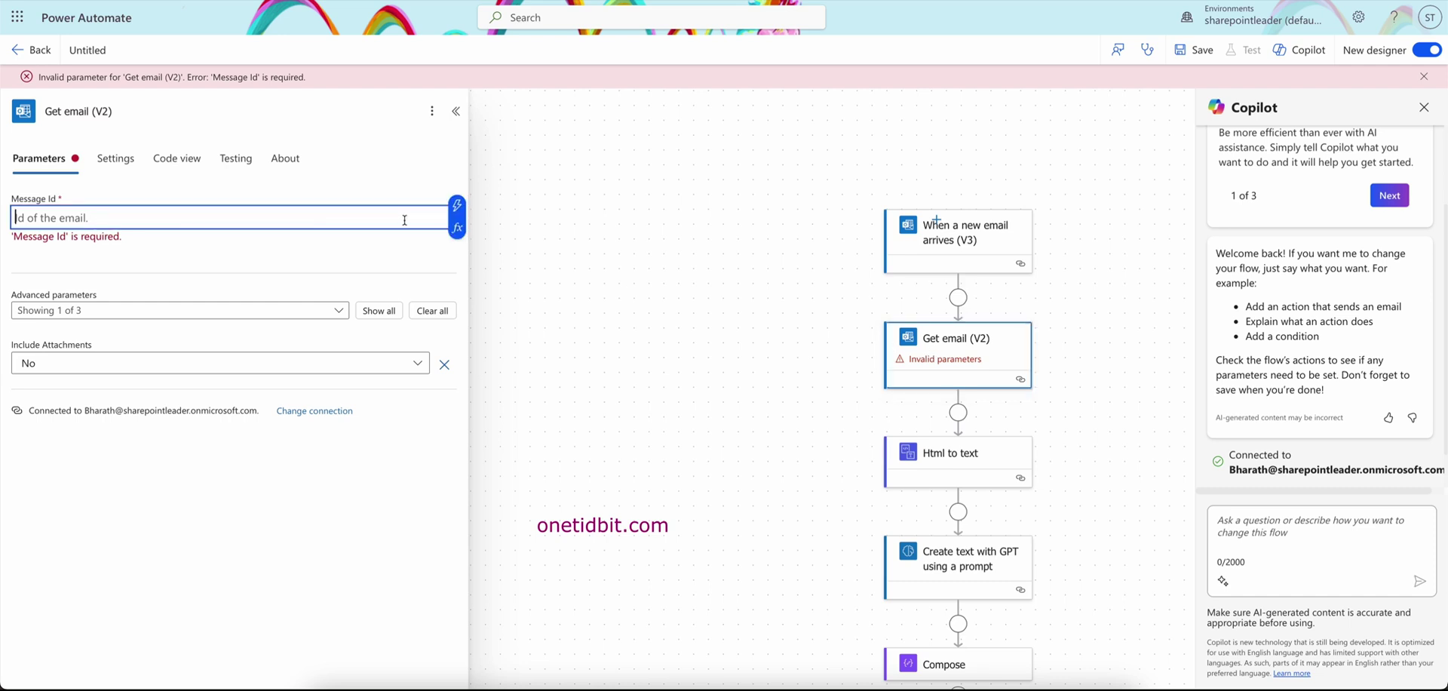
left_click(457, 205)
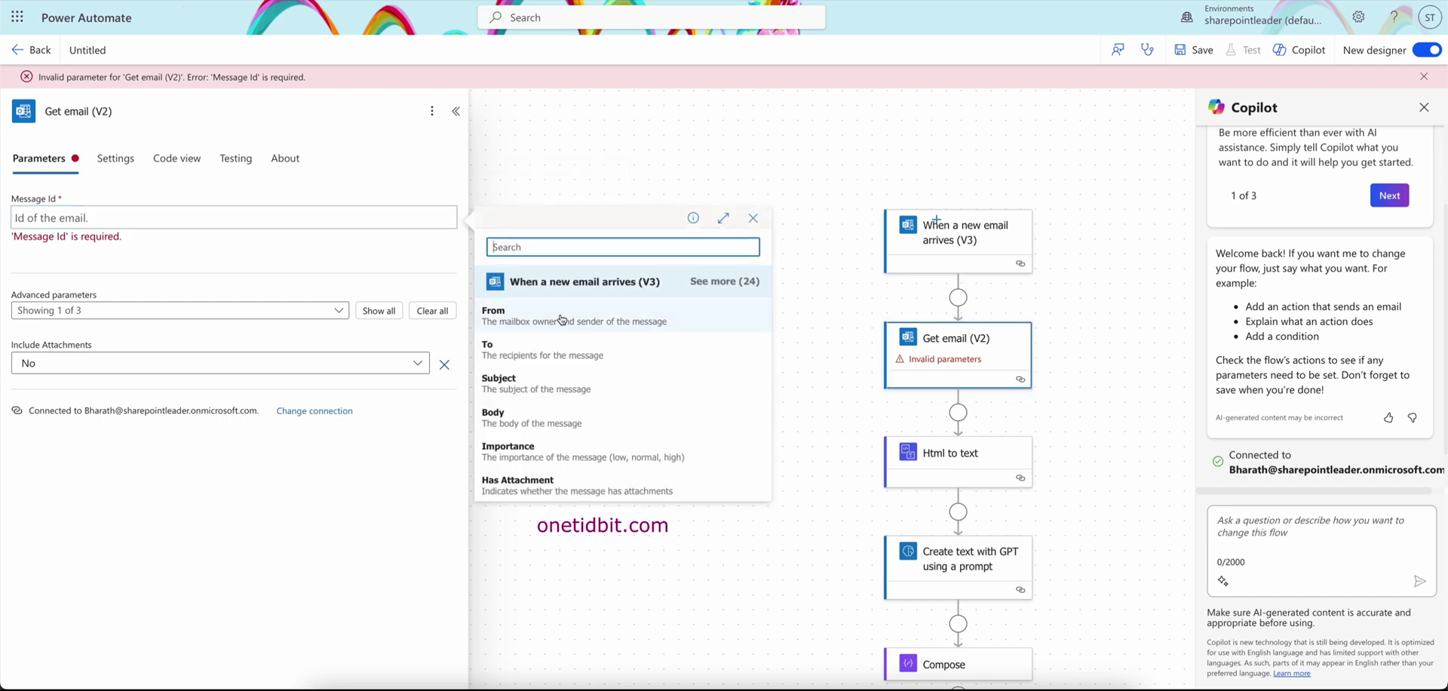
key("Escape")
scroll(532, 337, "down", 1)
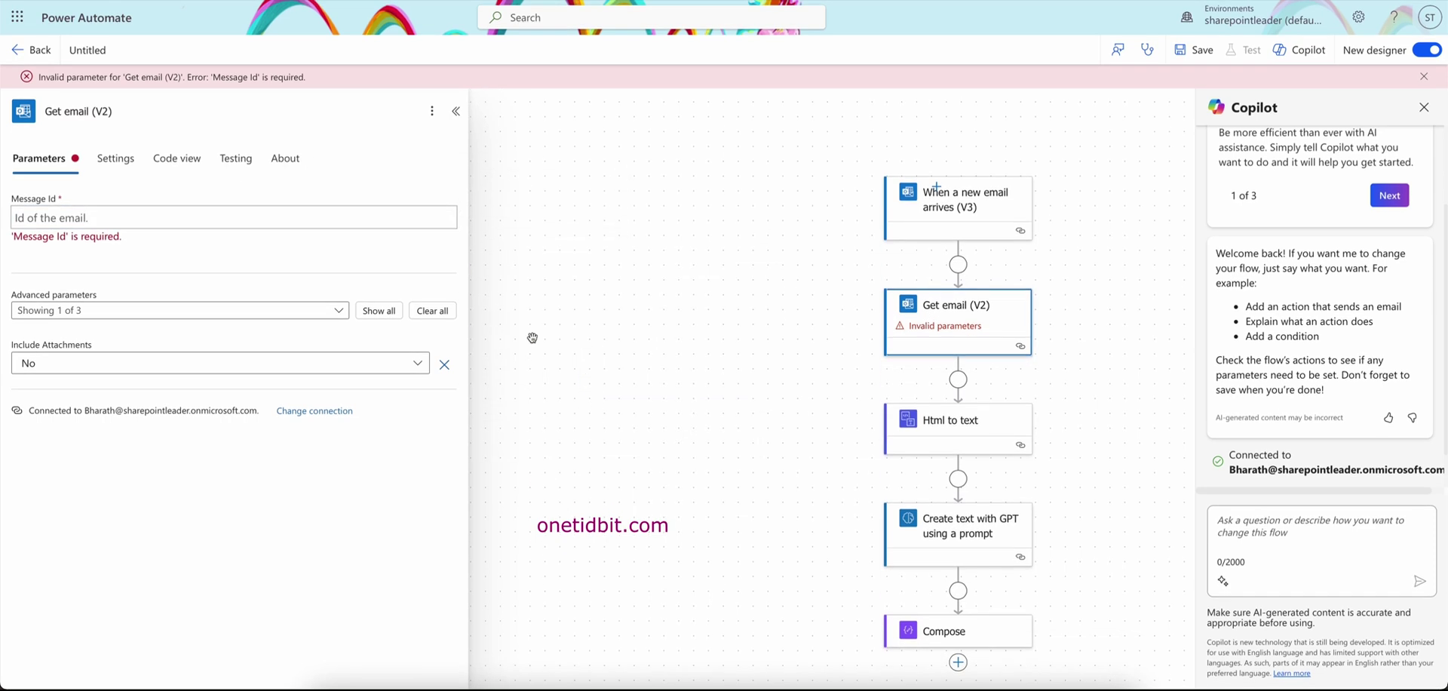
left_click(365, 208)
left_click(457, 208)
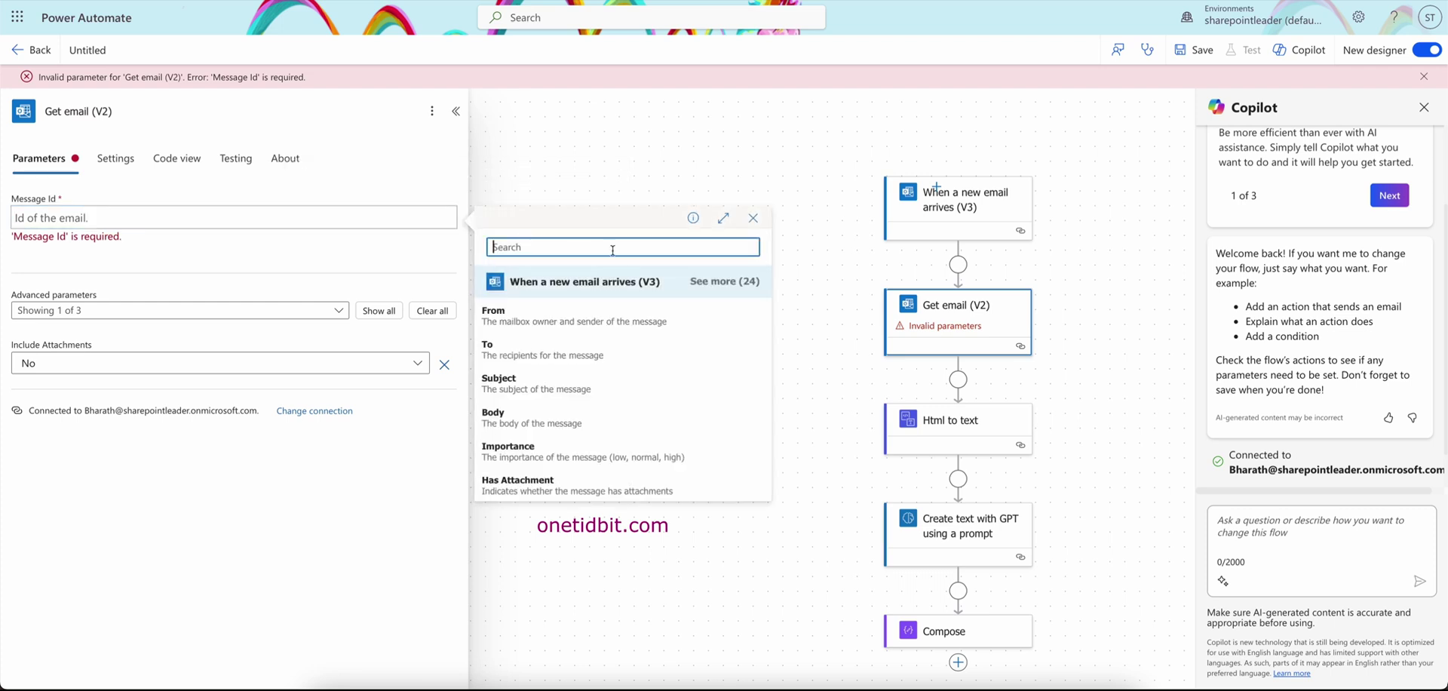
left_click(728, 283)
scroll(653, 304, "down", 3)
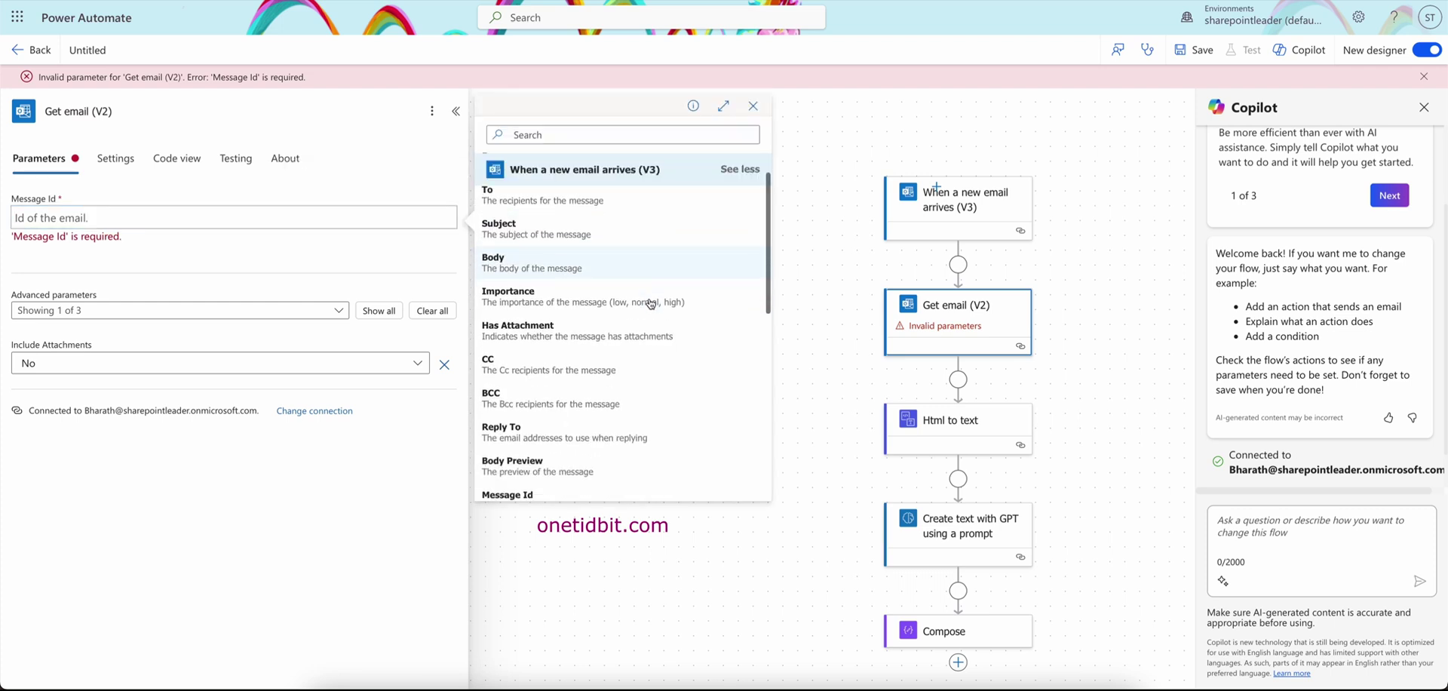
scroll(650, 304, "down", 3)
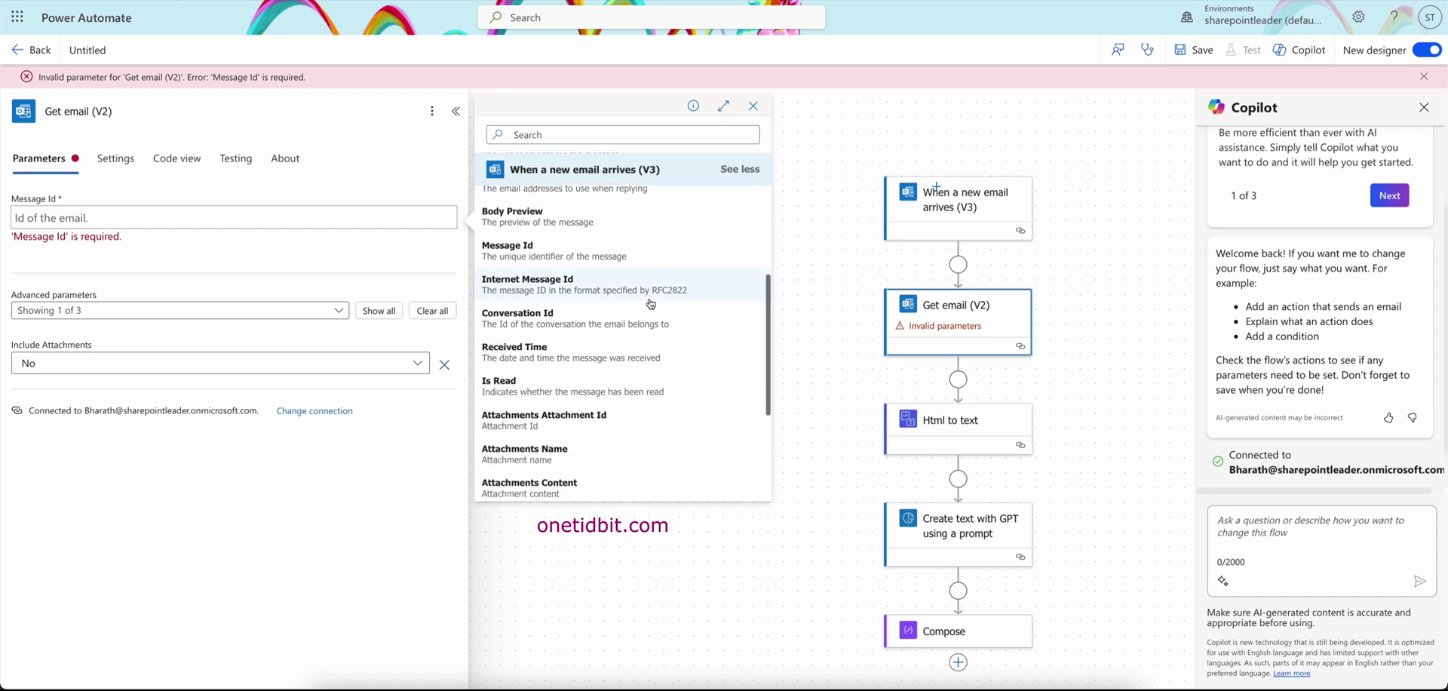
left_click(581, 259)
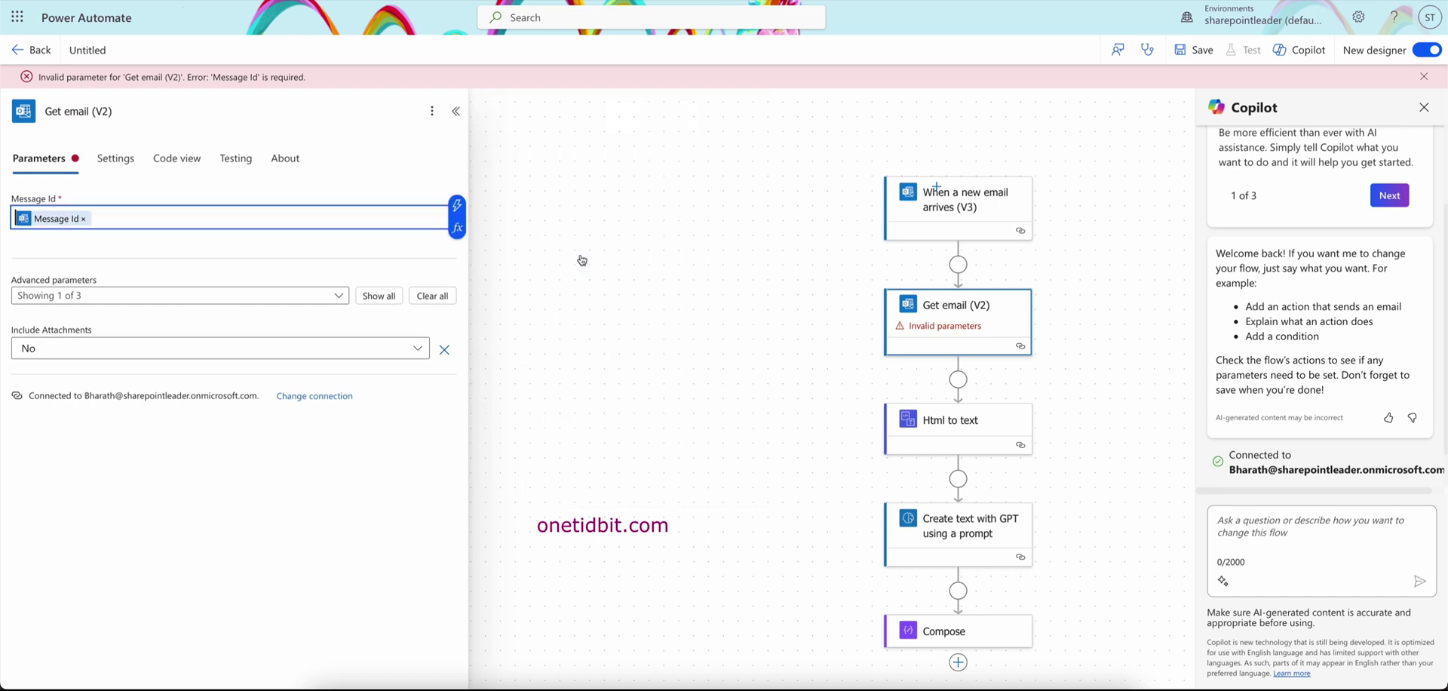
left_click(1202, 53)
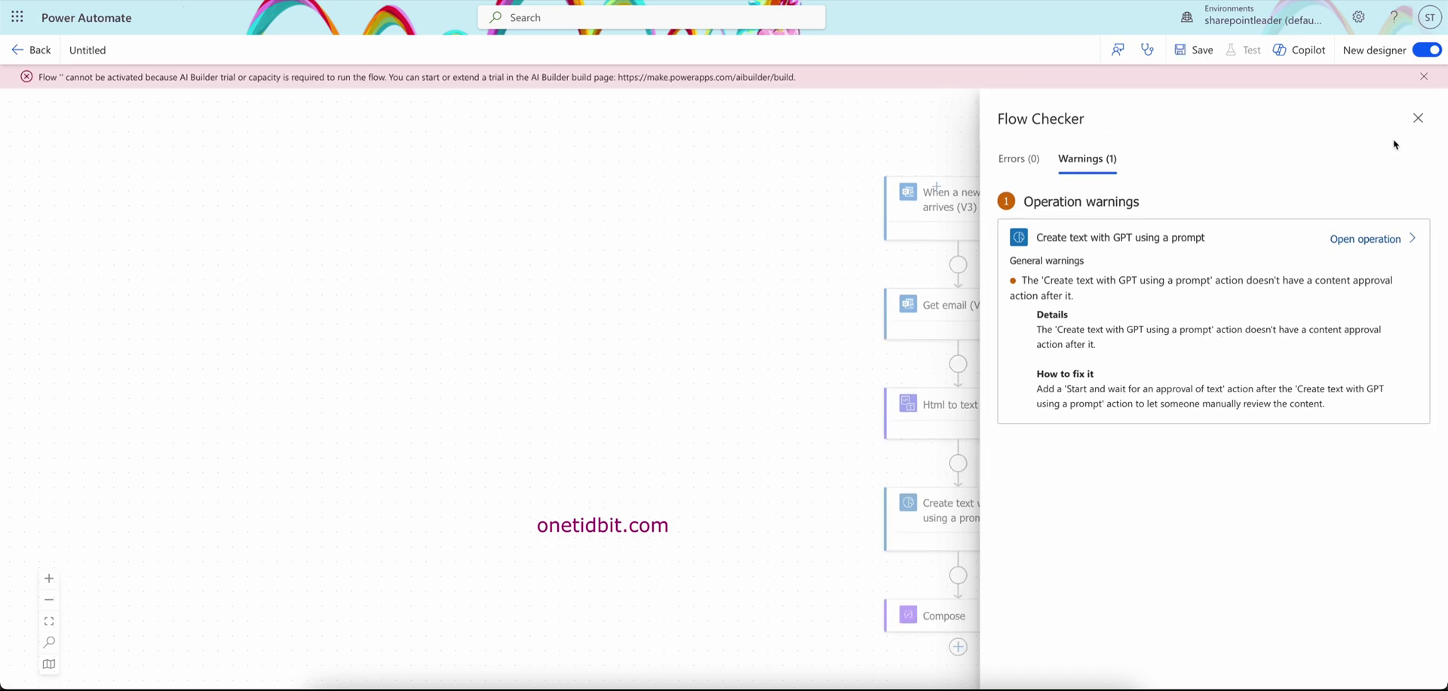
Save the flow and check Flow Checker: no errors, one GPT content-approval warning.
left_click(1418, 117)
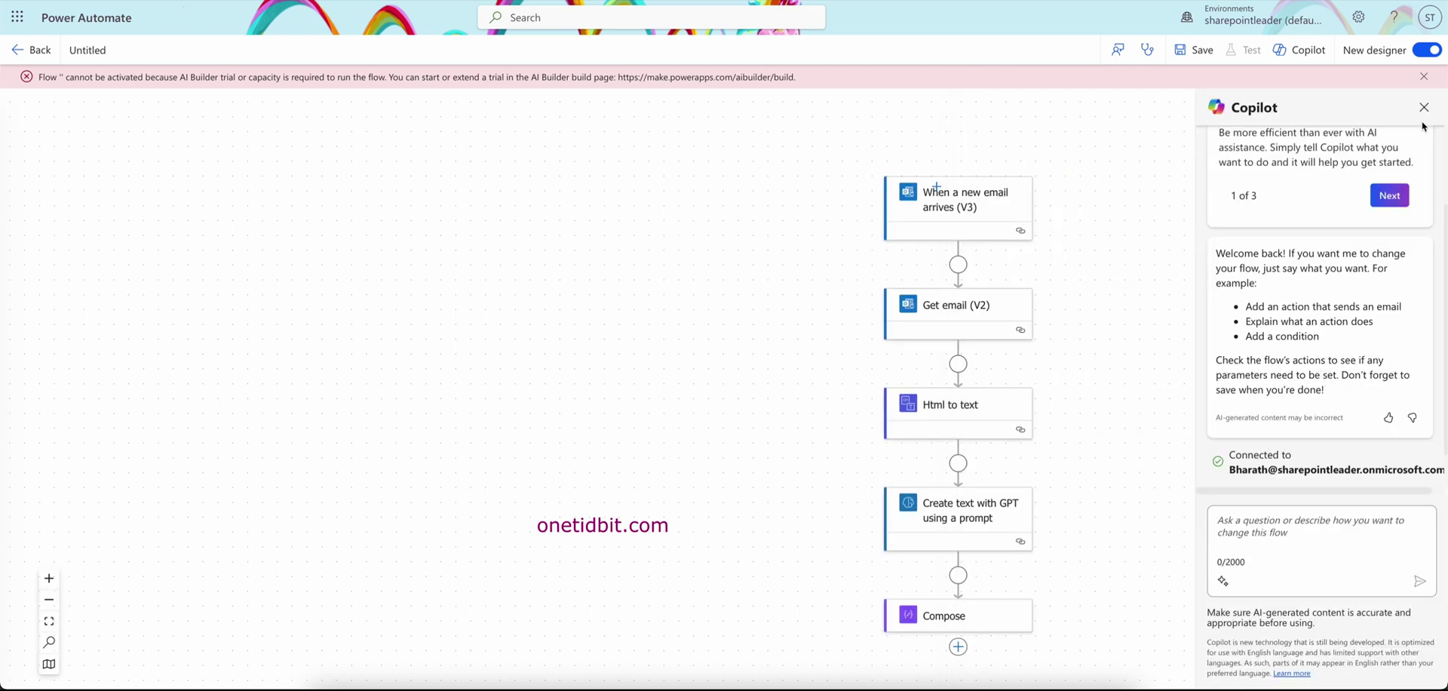
left_click(1196, 50)
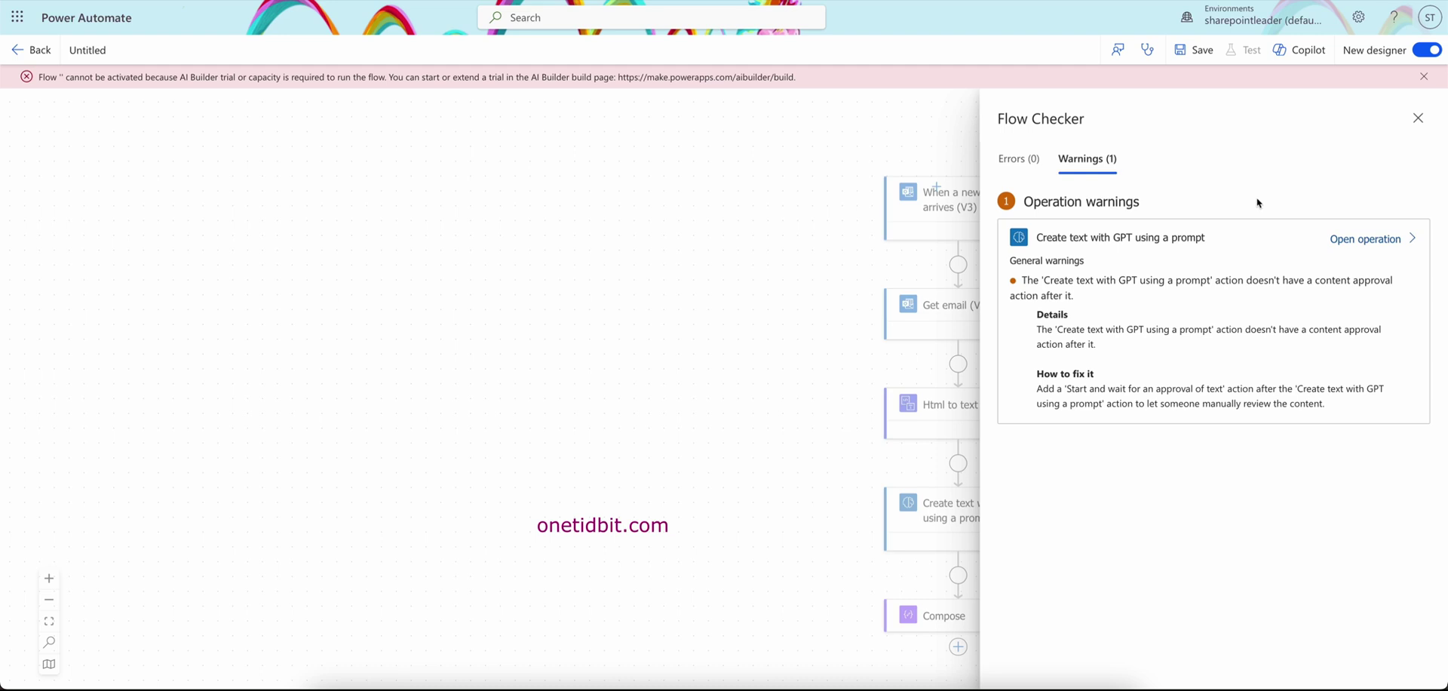
left_click(1018, 159)
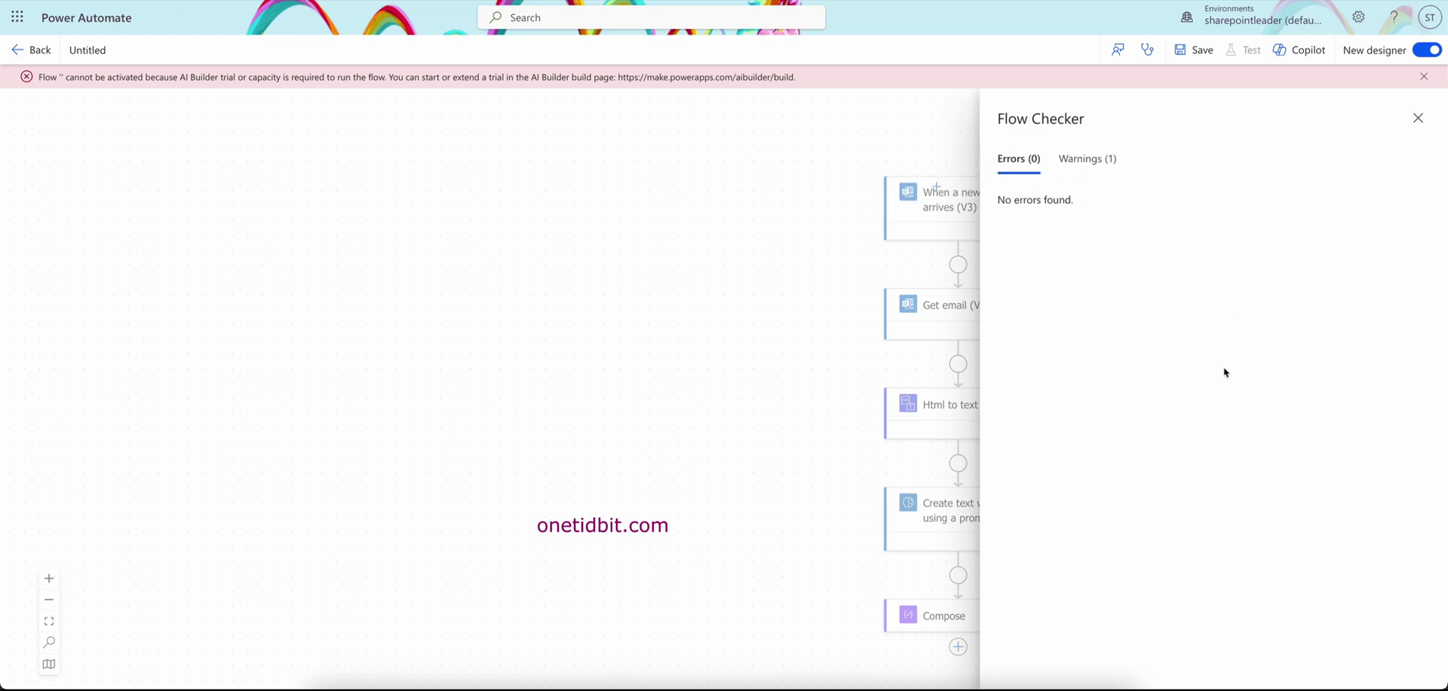
left_click(1078, 159)
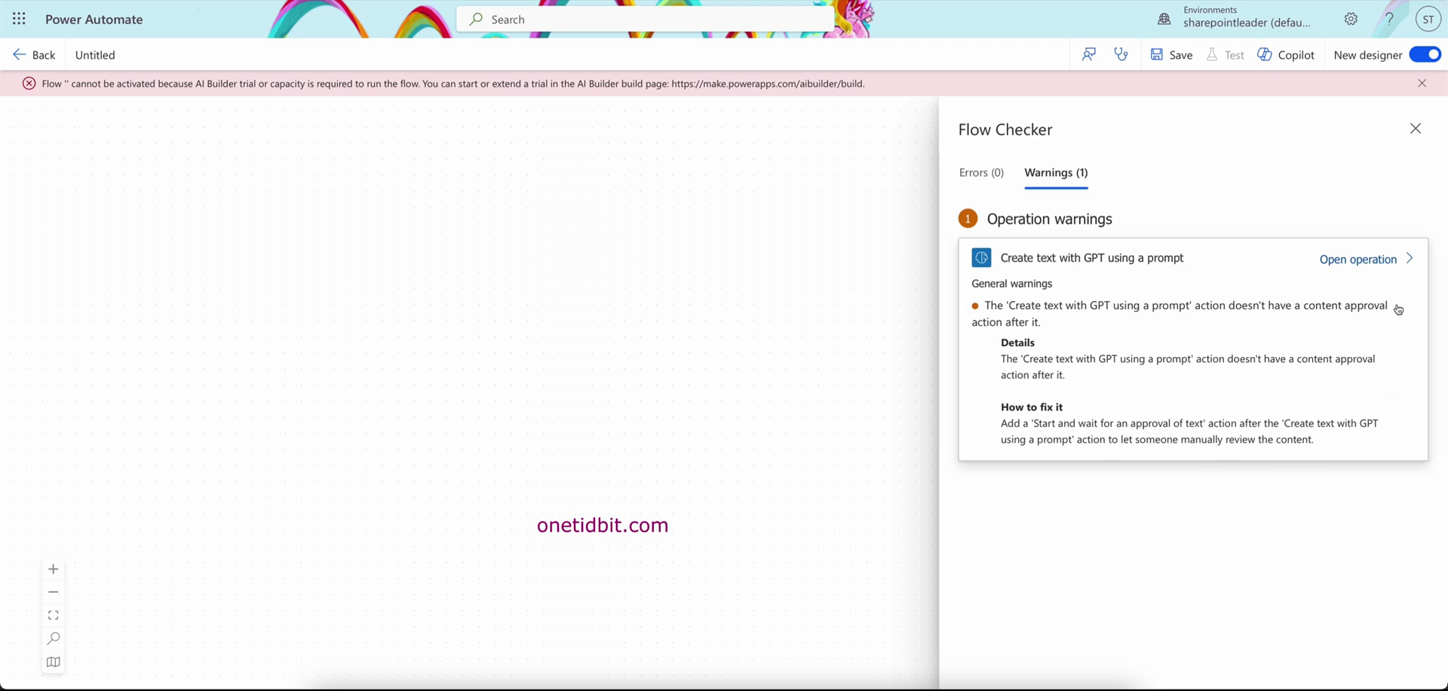
left_click(1415, 129)
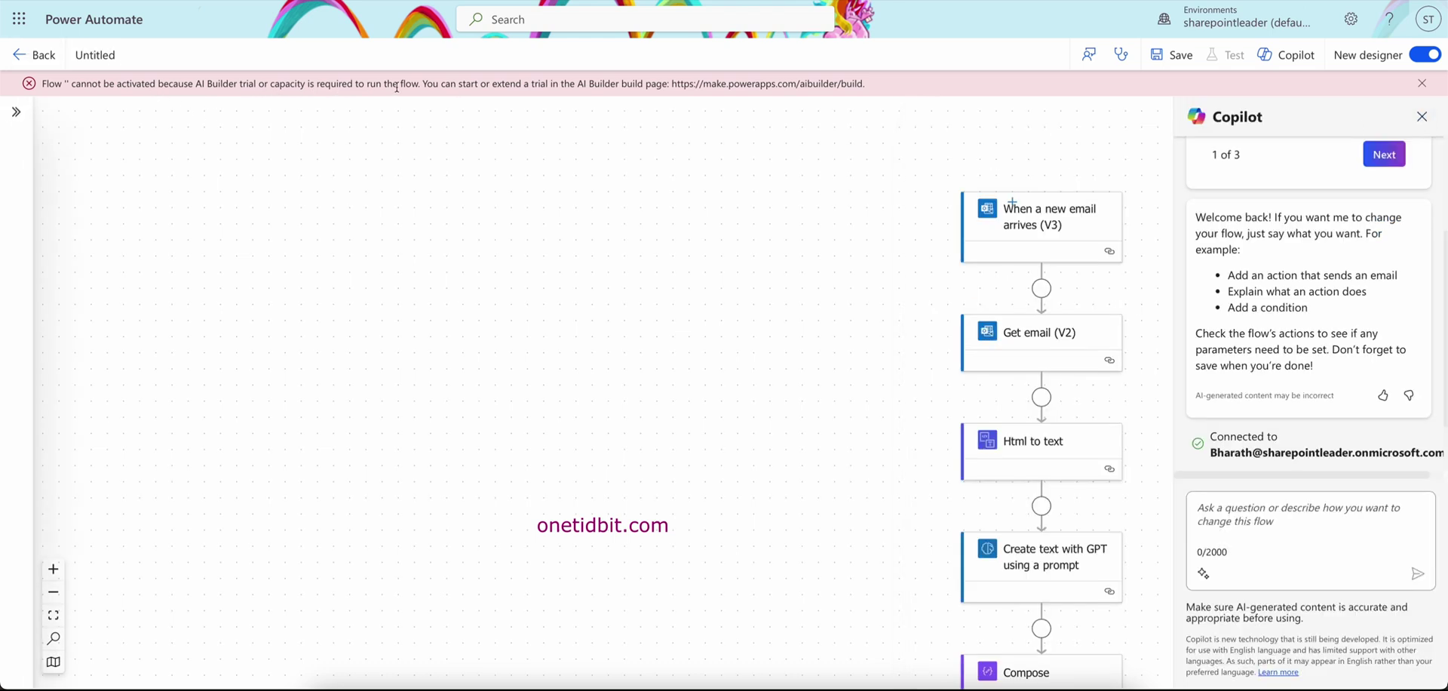
Select the AI Builder build page address from the trial banner and open a new browser tab.
left_click_drag(865, 83, 203, 85)
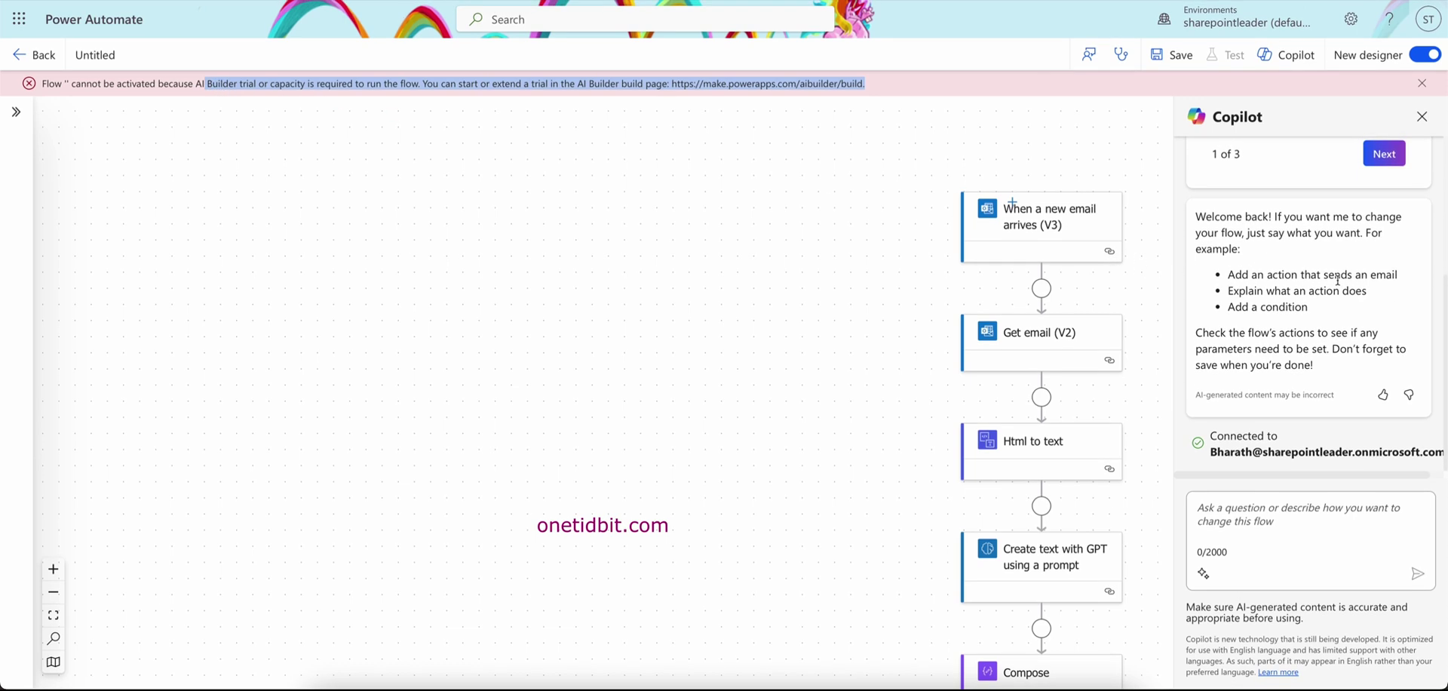
scroll(1236, 226, "up", 3)
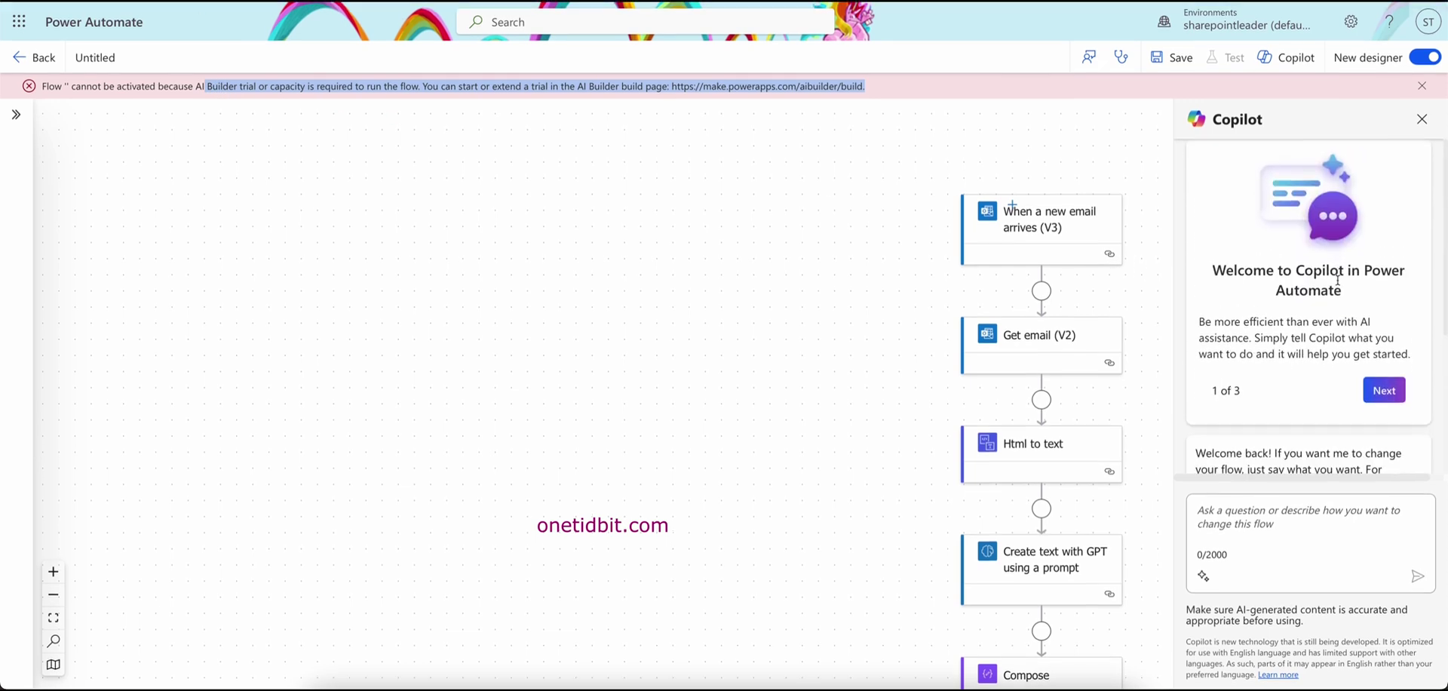
left_click(1171, 55)
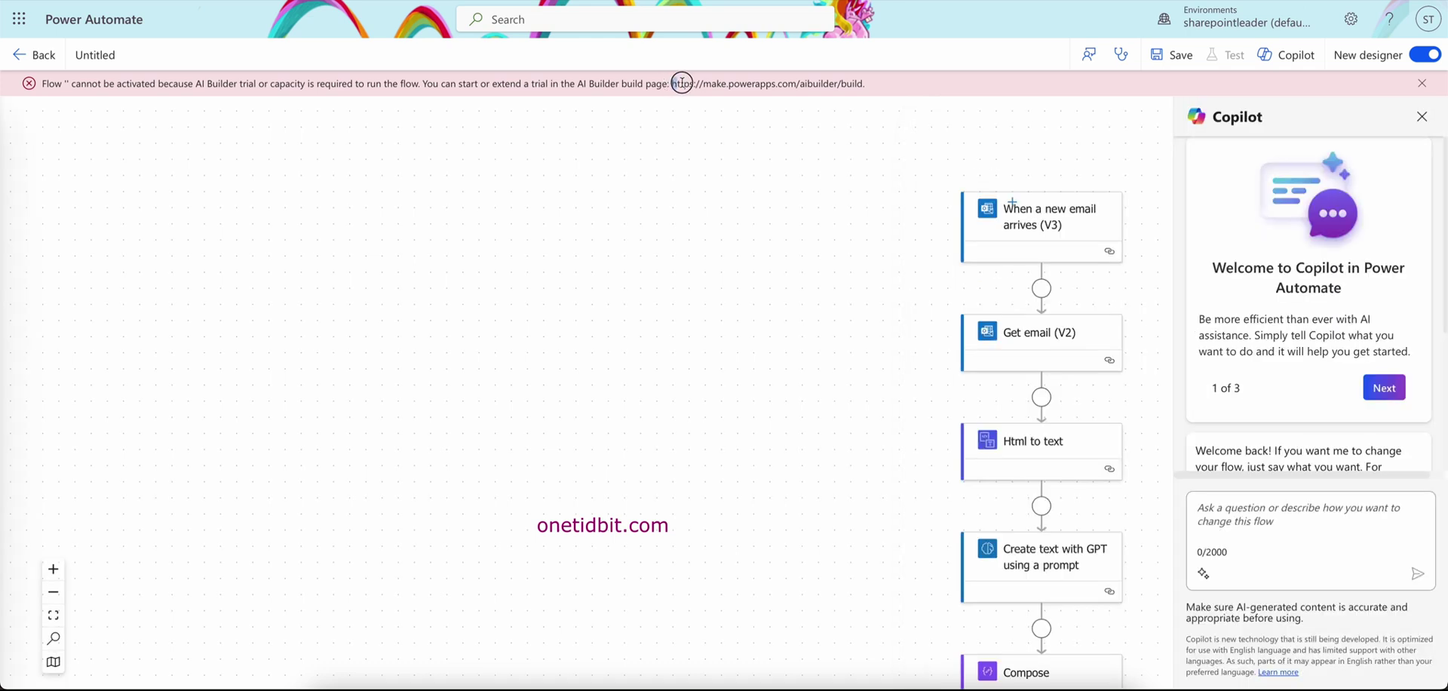
left_click_drag(672, 83, 866, 83)
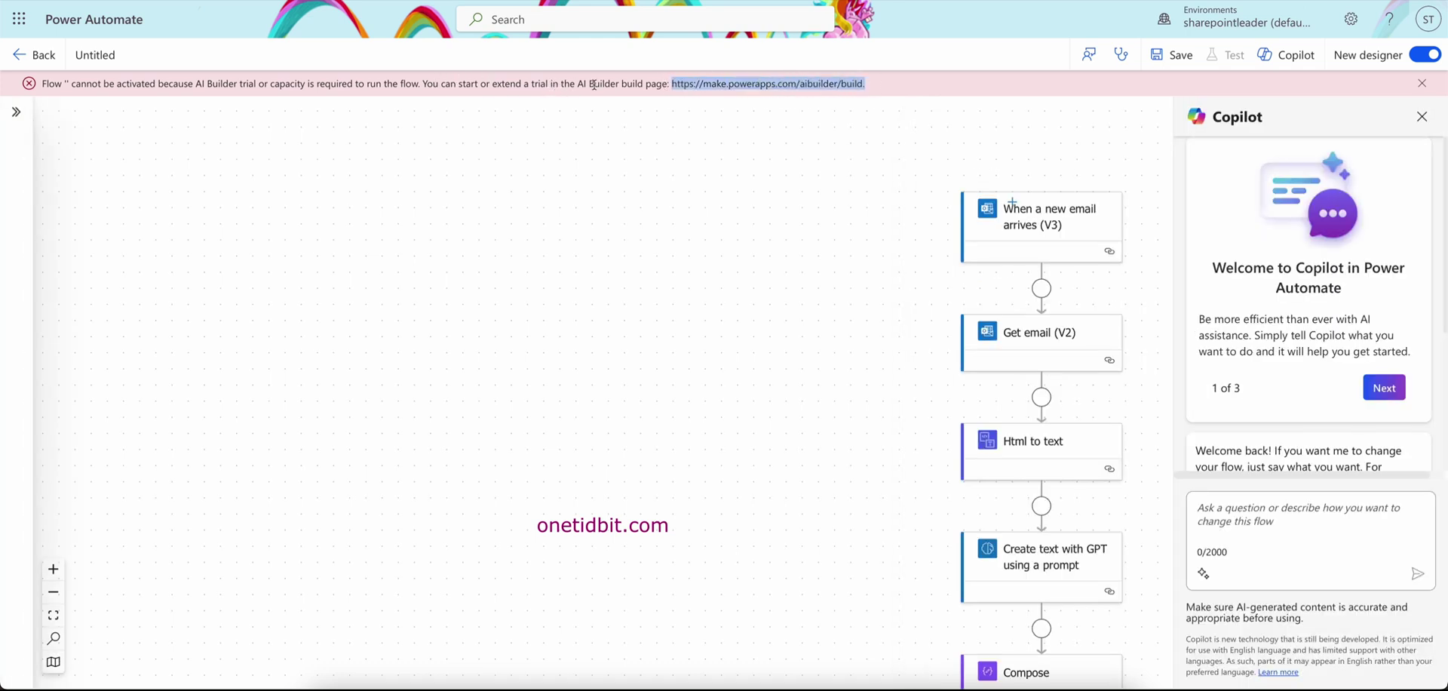
left_click_drag(579, 86, 654, 83)
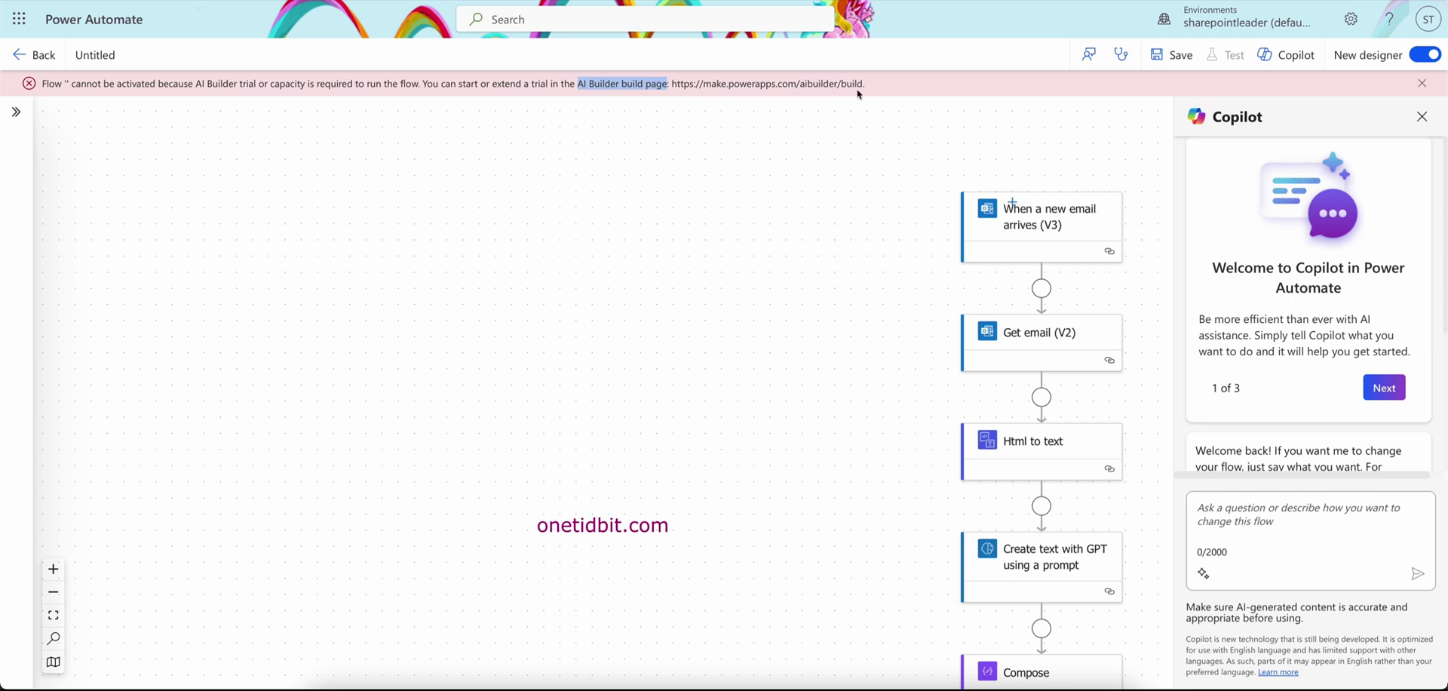
left_click_drag(869, 85, 841, 83)
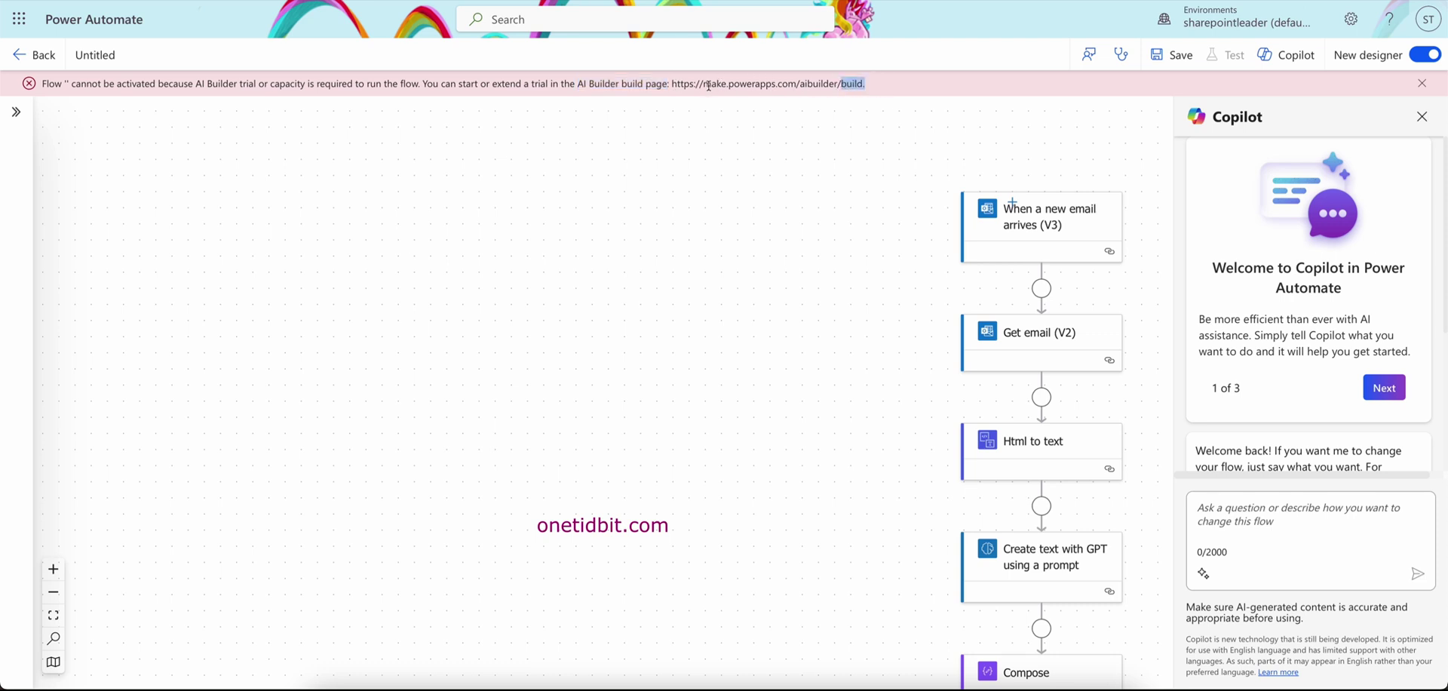
left_click_drag(673, 83, 861, 84)
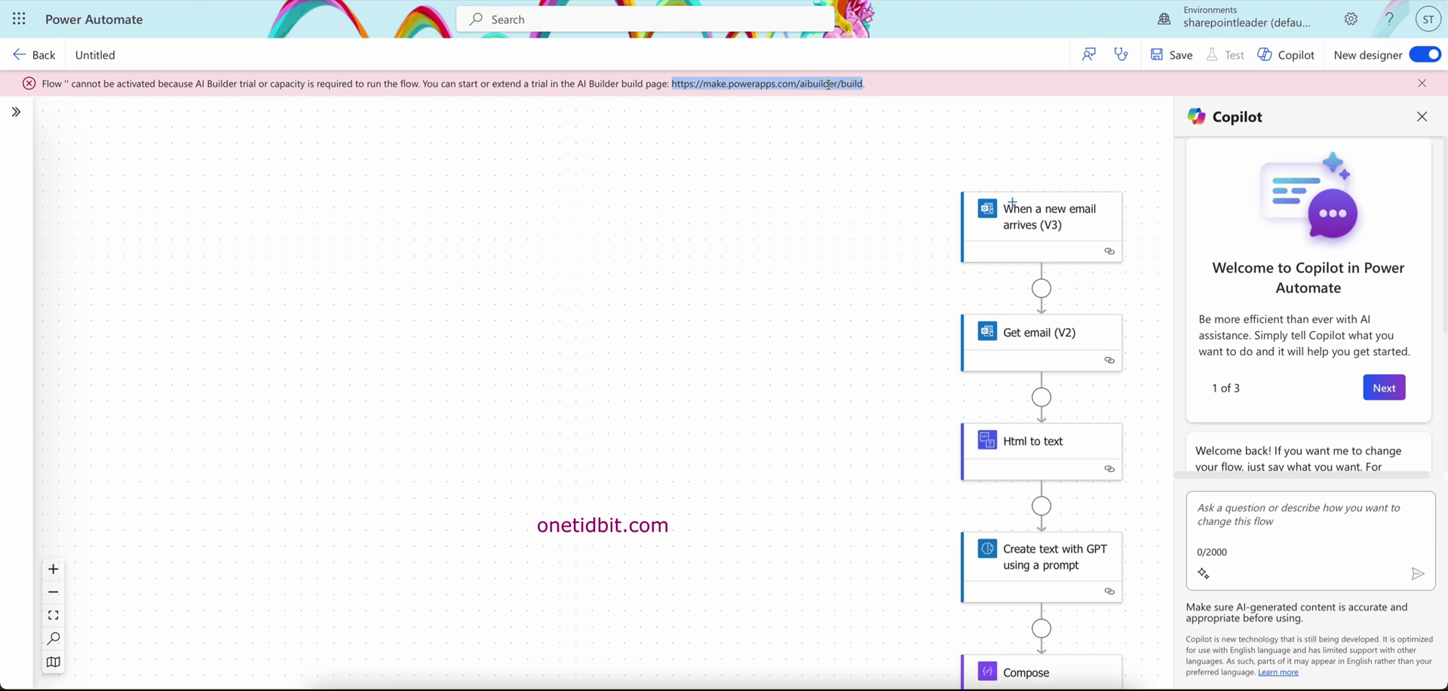
key("super+t")
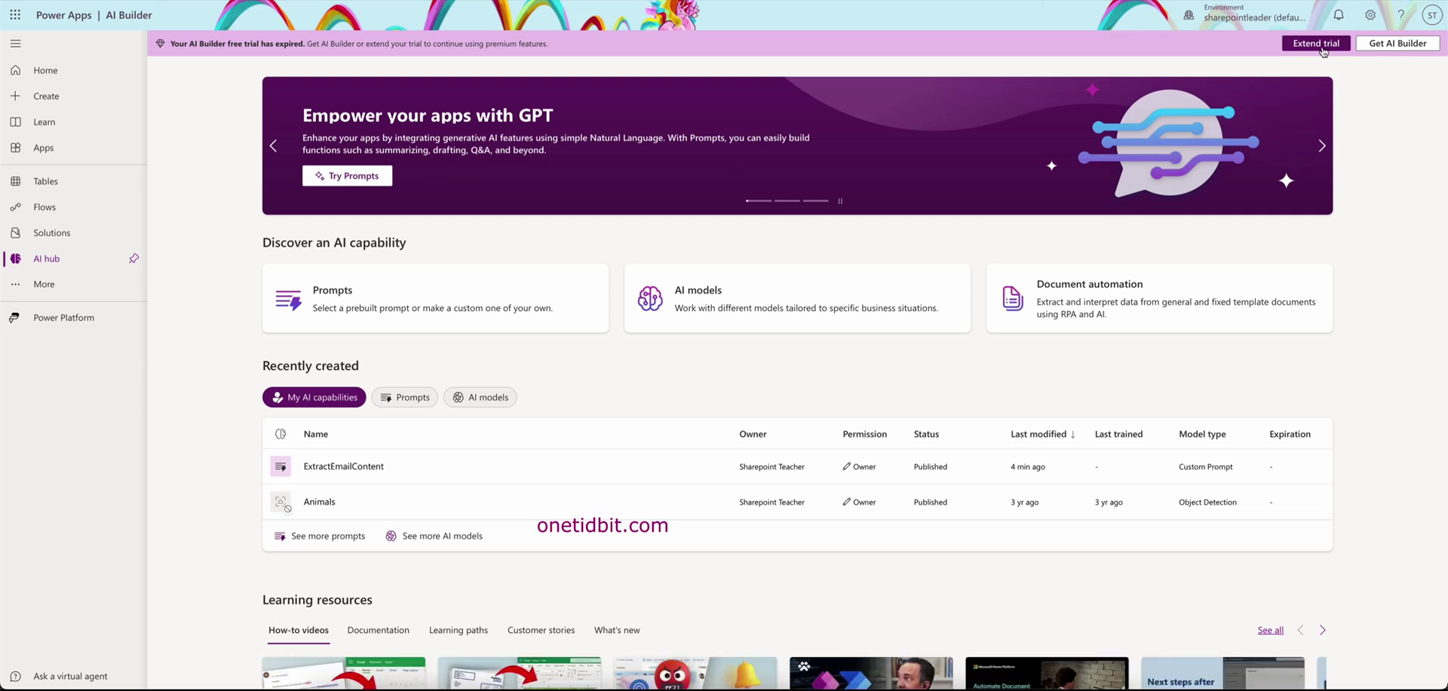
Extend the AI Builder free trial and return to the flow designer tab.
left_click(1317, 43)
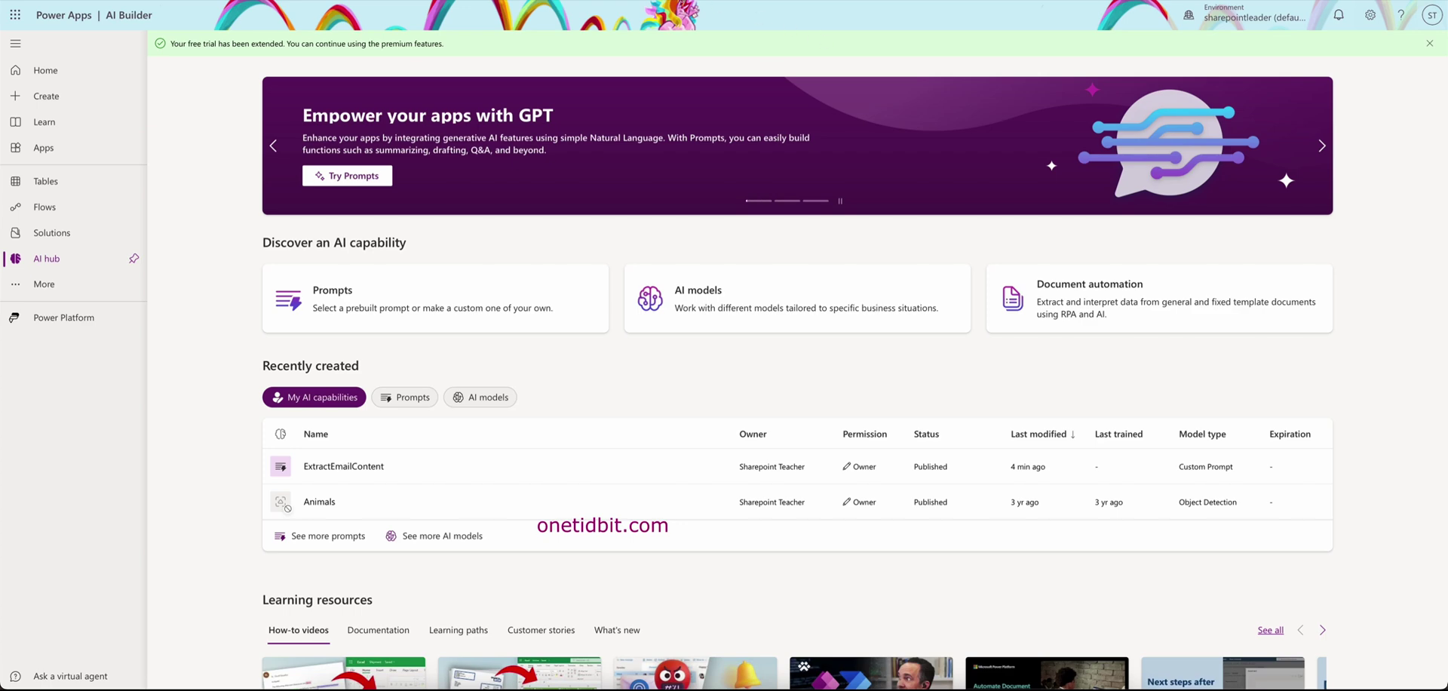
key("ctrl+Tab")
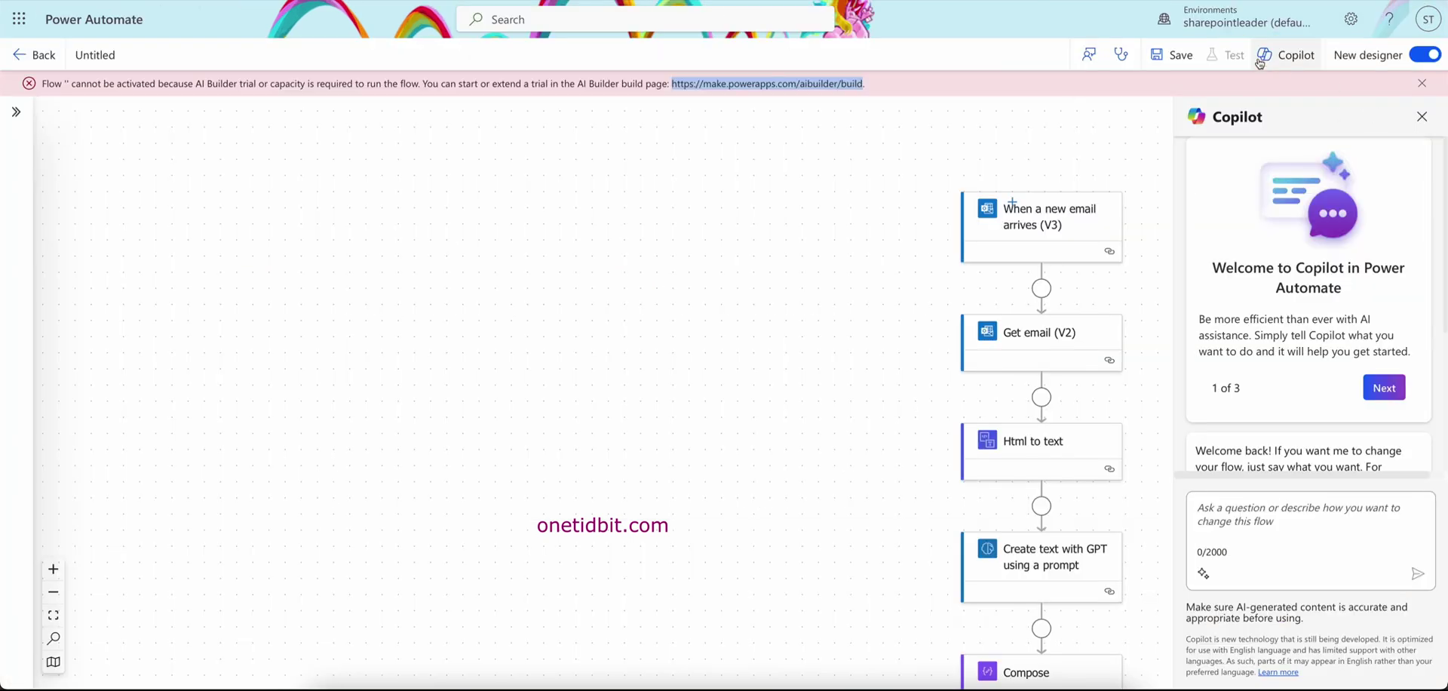
Save the flow, start a manual test run, and bring up the Microsoft 365 app list.
left_click(1179, 56)
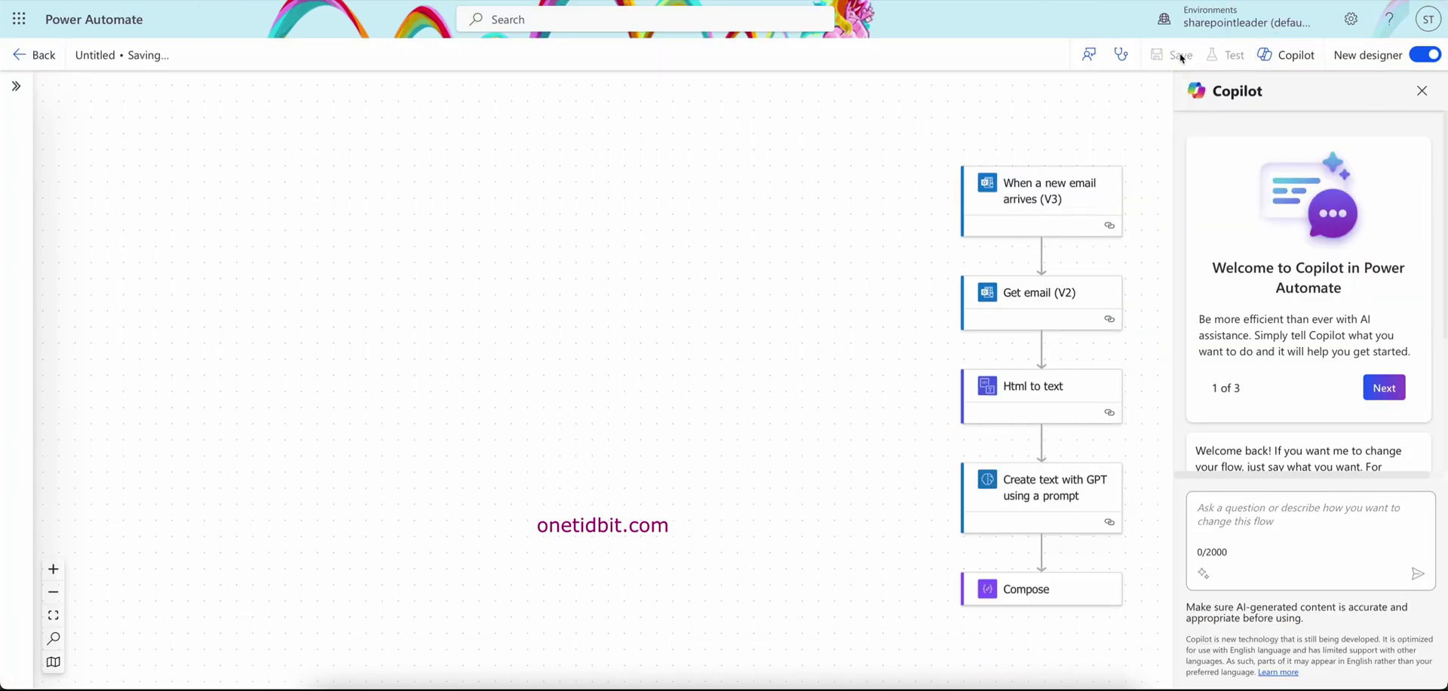
left_click(1416, 103)
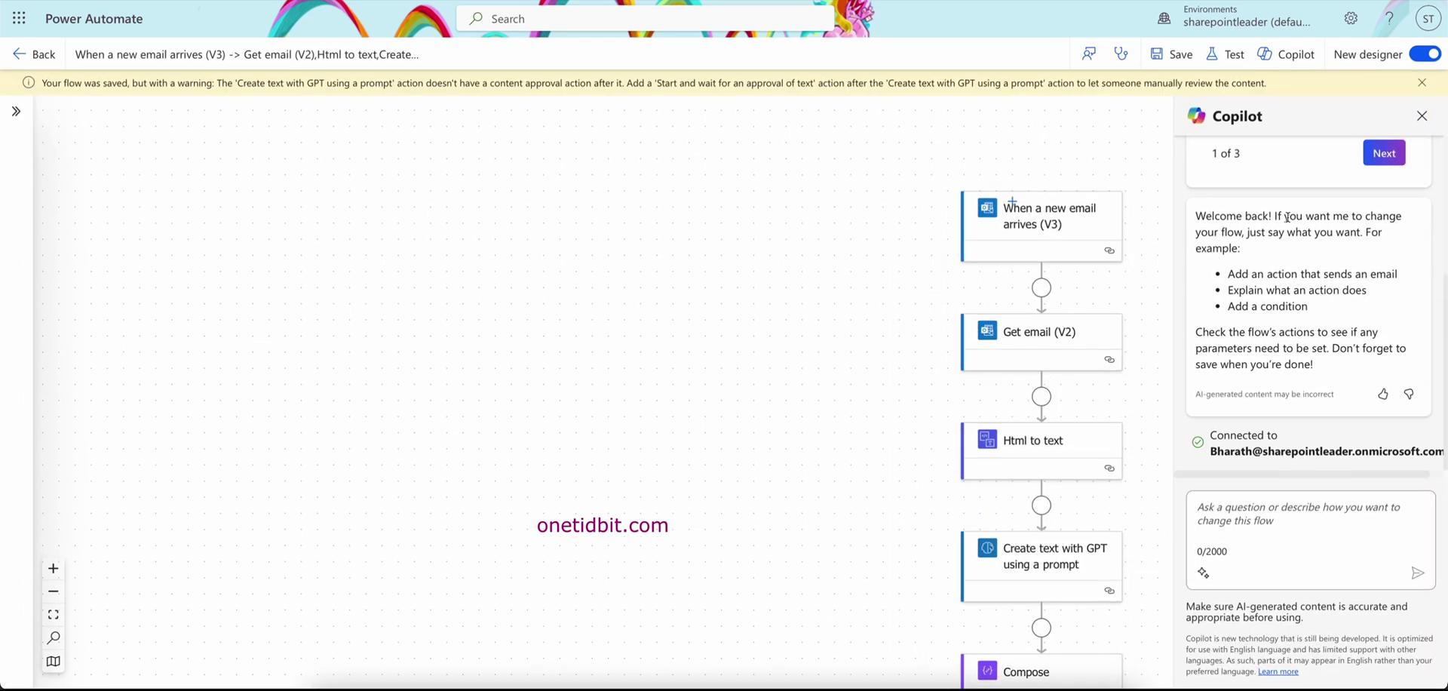
left_click(1226, 54)
left_click(1147, 96)
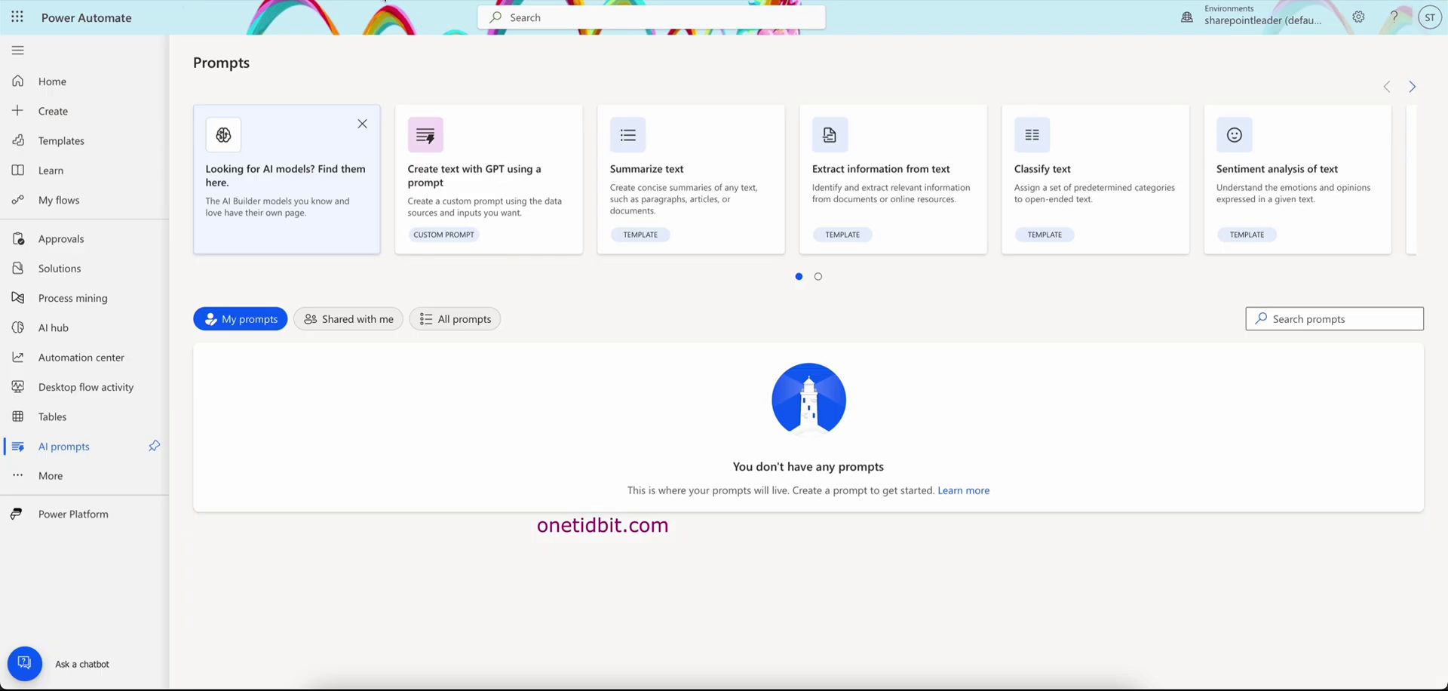
left_click(16, 20)
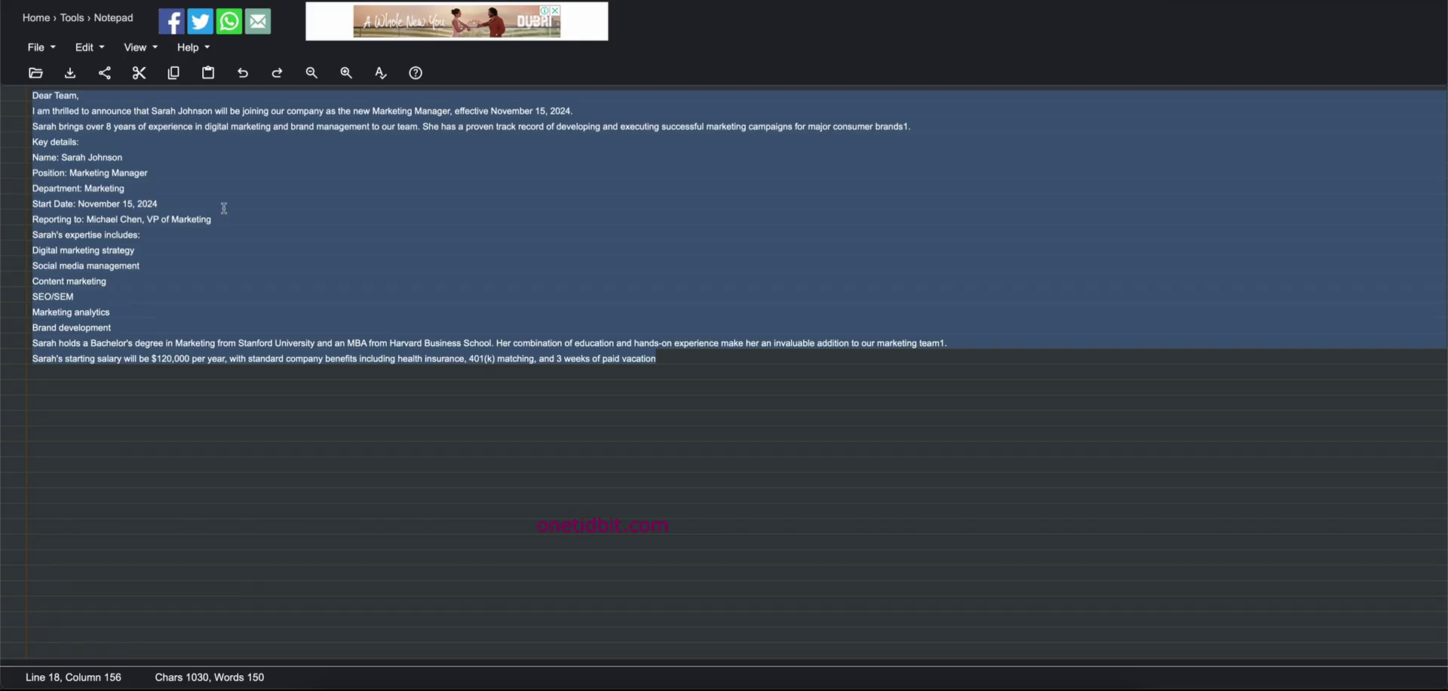
Copy the selected Marketing Manager announcement text in Online Notepad.
right_click(268, 190)
left_click(389, 274)
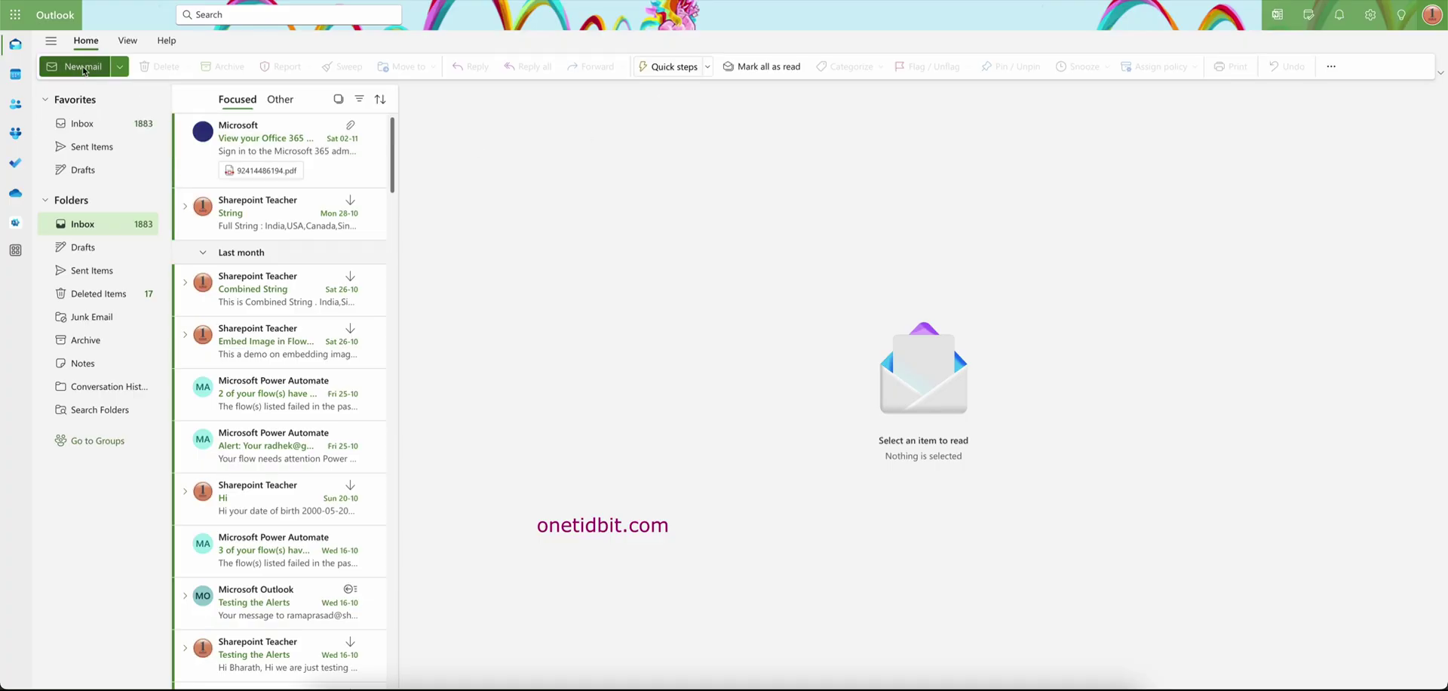
Send yourself an email with subject 'Test' and the pasted announcement as its body.
left_click(76, 66)
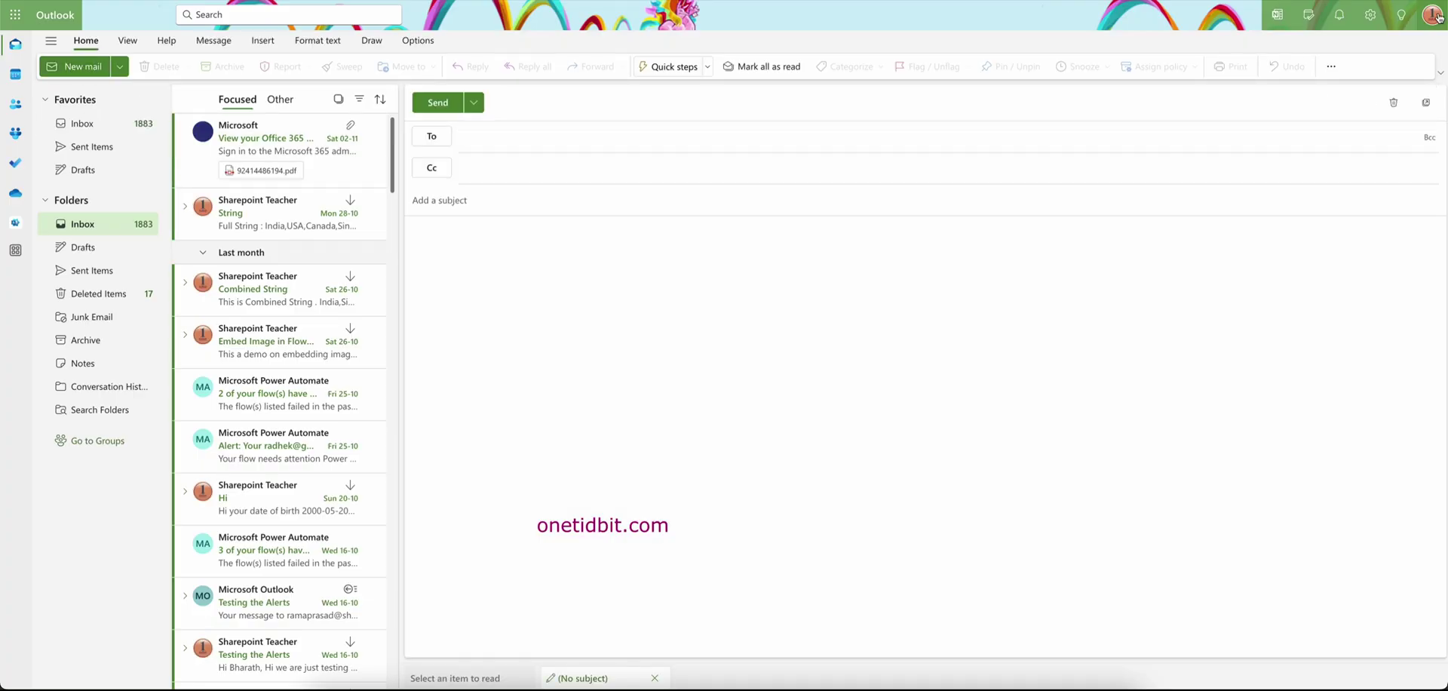
left_click(1437, 17)
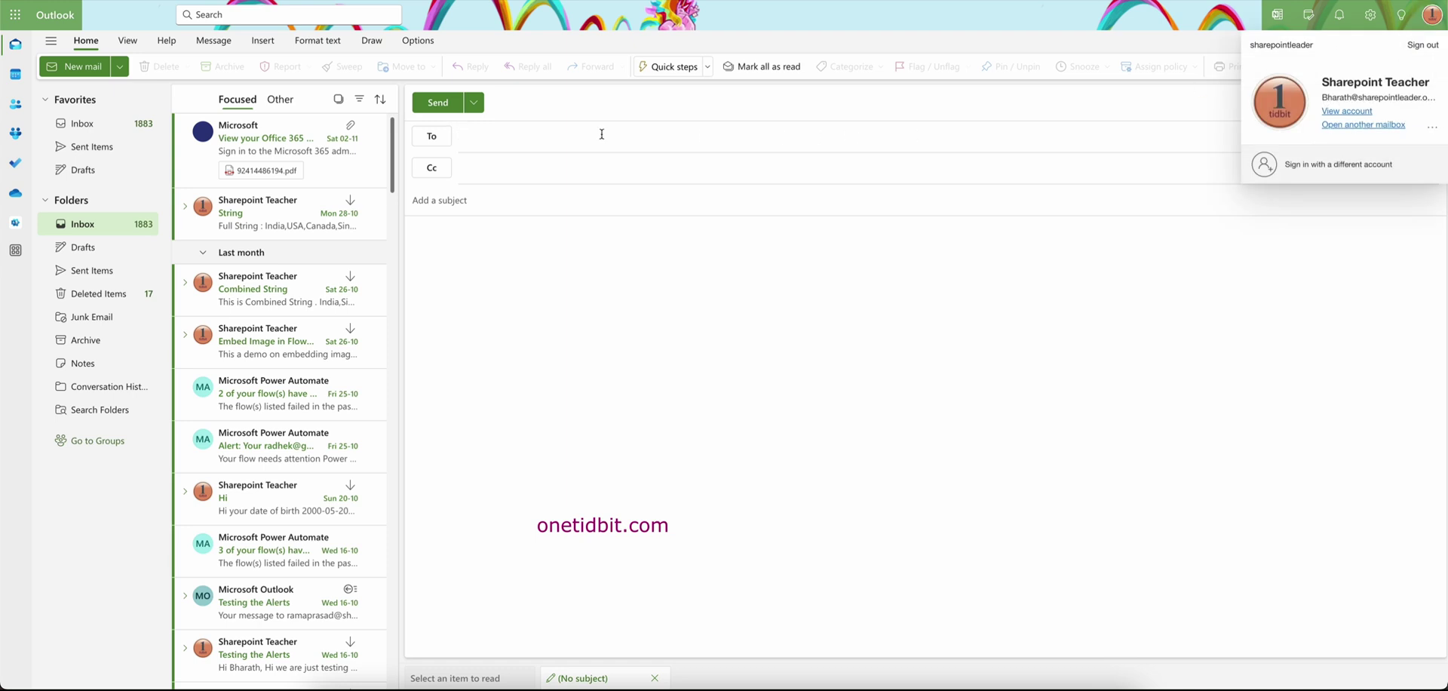
type("bharath")
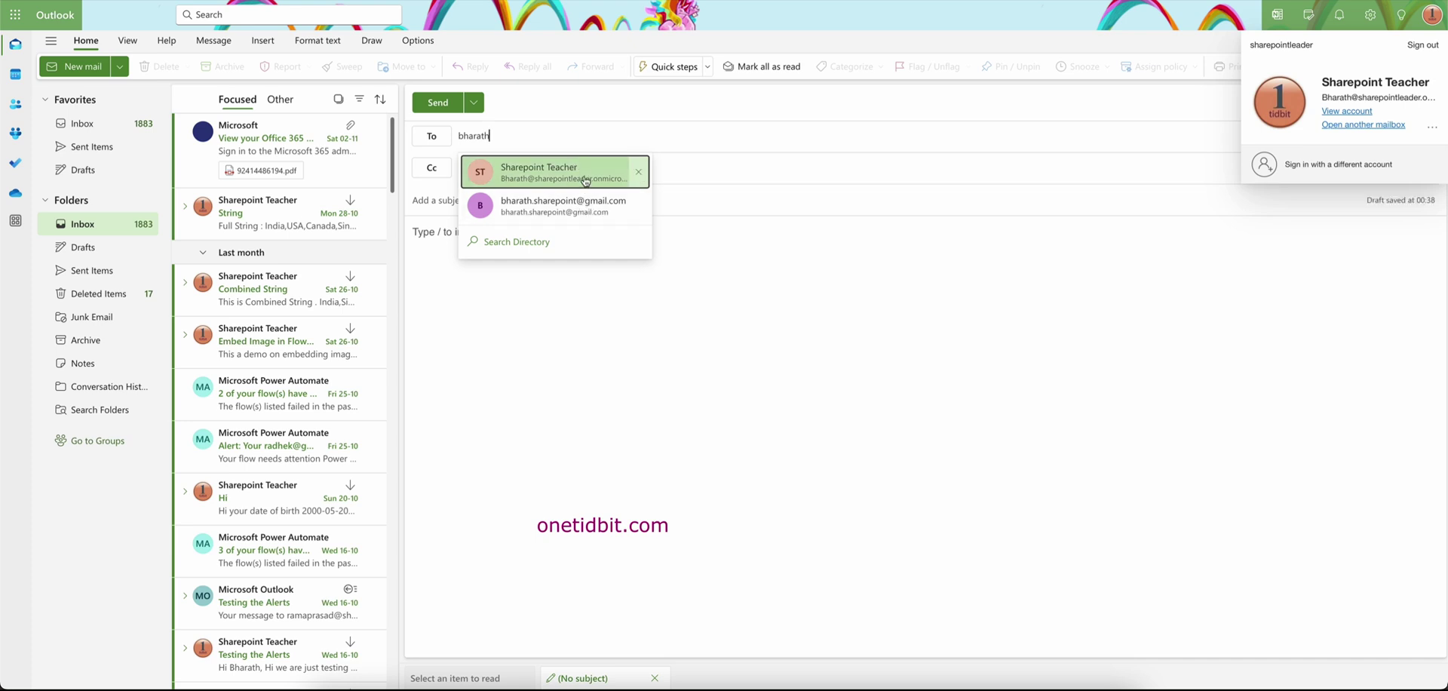
left_click(585, 181)
left_click(534, 204)
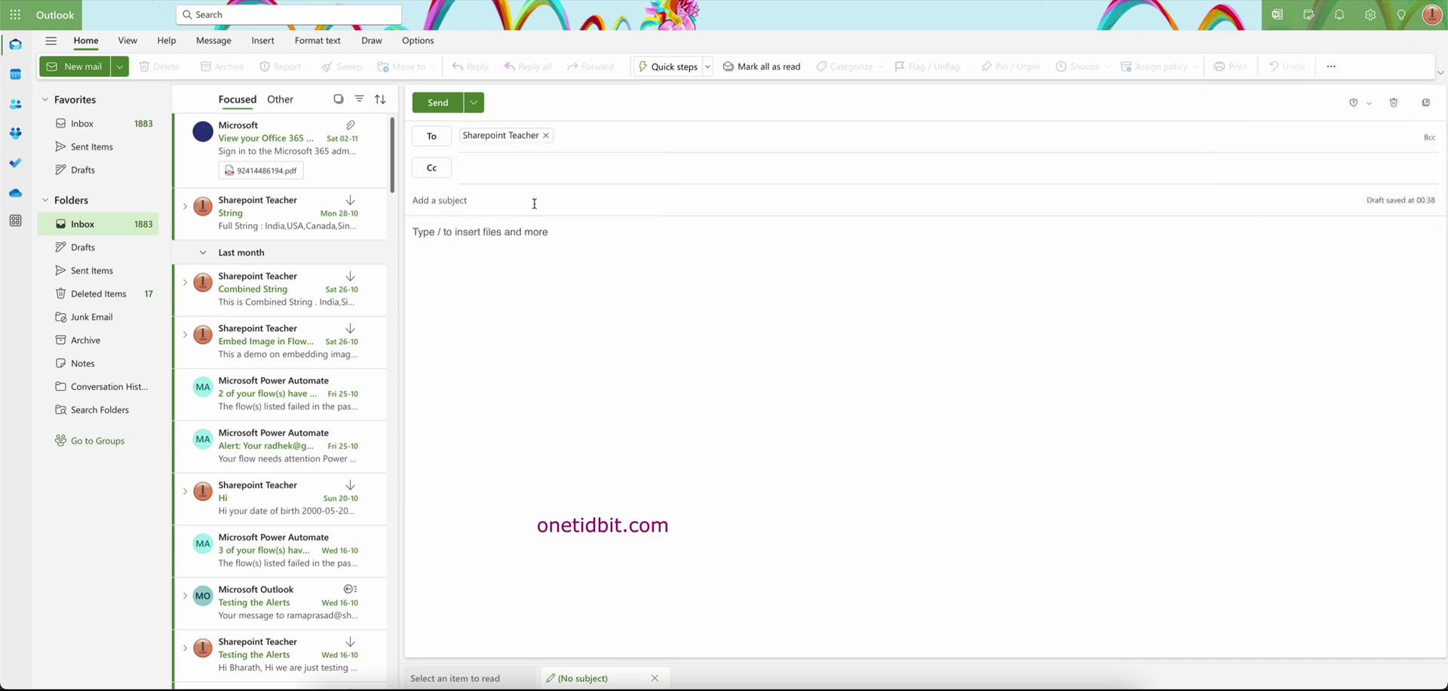
type("Test")
left_click(541, 244)
key("ctrl+v")
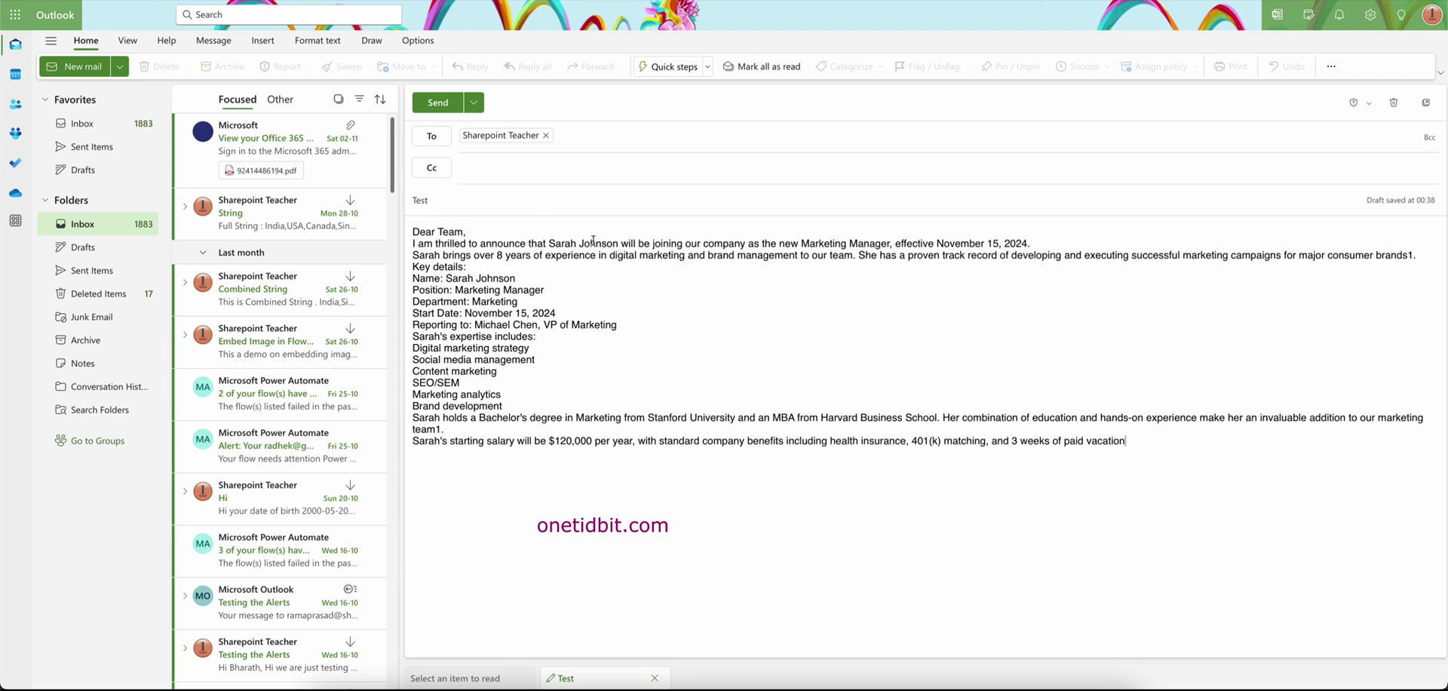
left_click(435, 103)
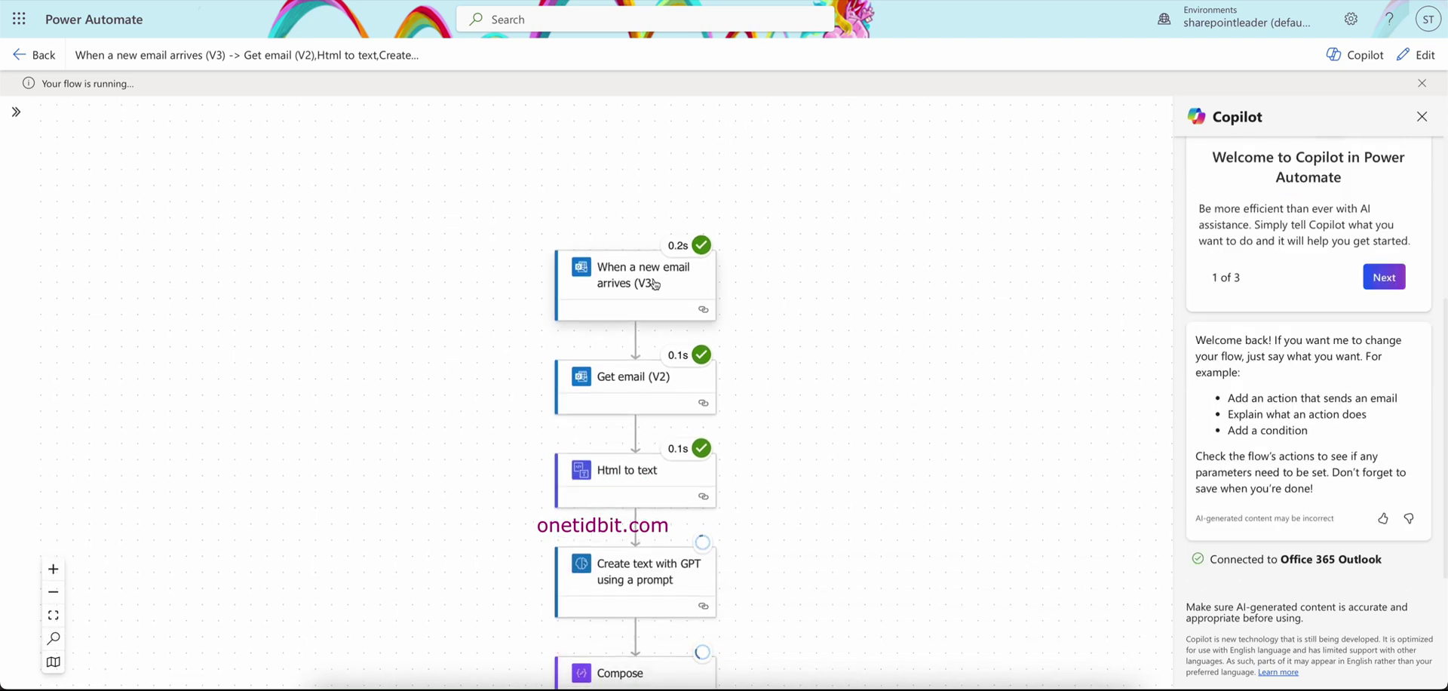
Scroll through the test run diagram to confirm every step through Compose succeeded.
scroll(807, 313, "down", 2)
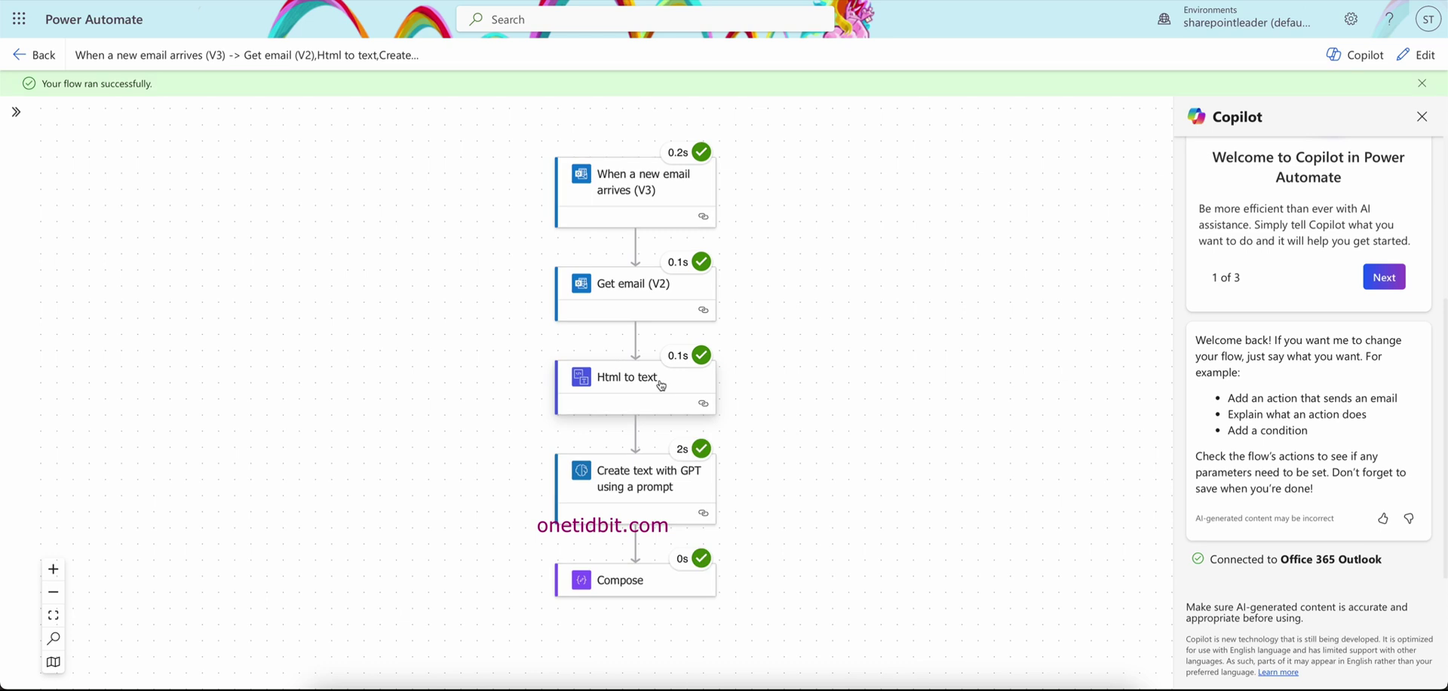
scroll(660, 385, "down", 2)
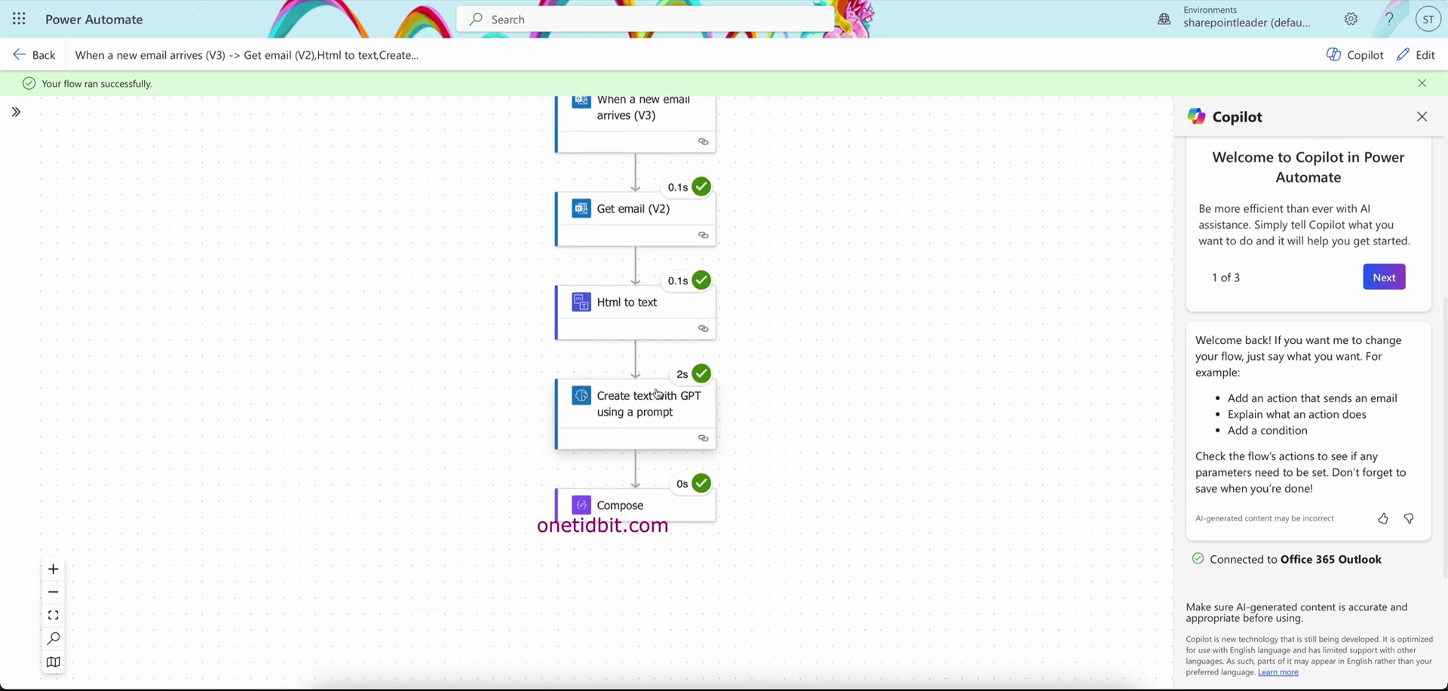
scroll(636, 406, "down", 1)
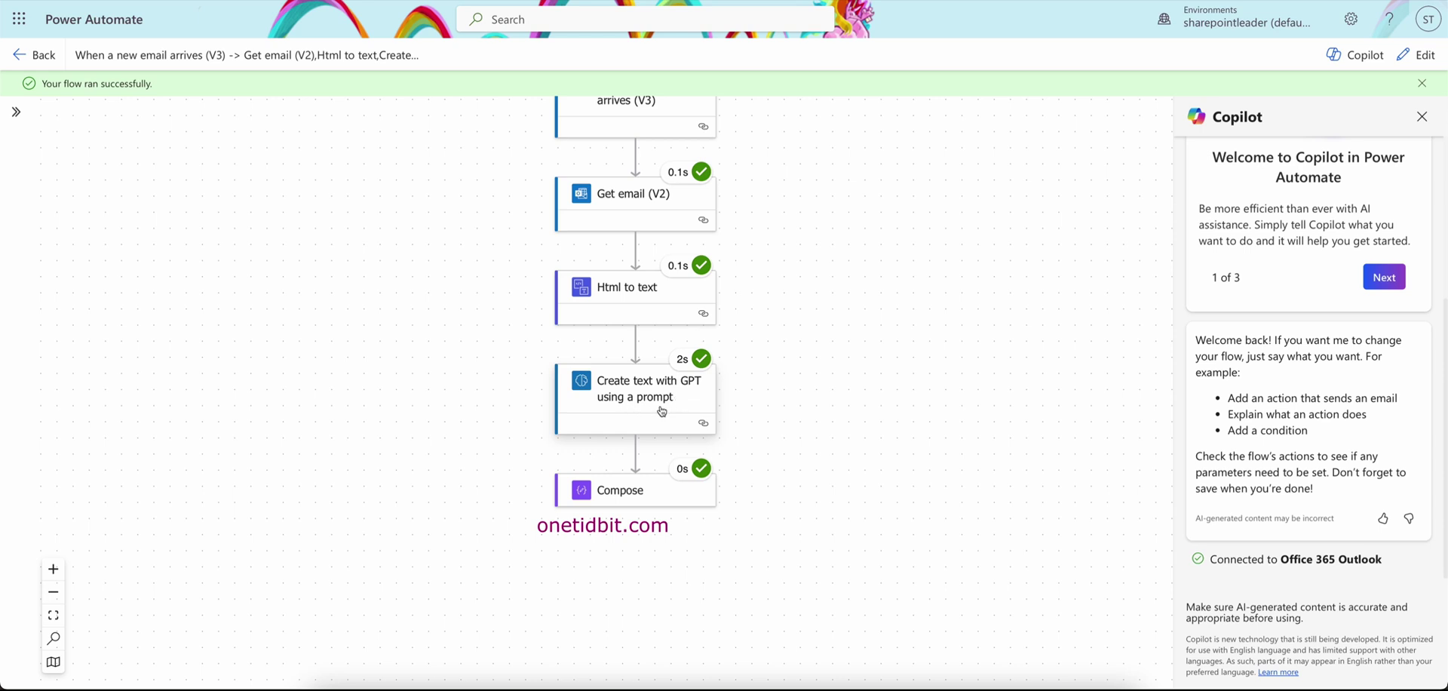
scroll(875, 328, "up", 2)
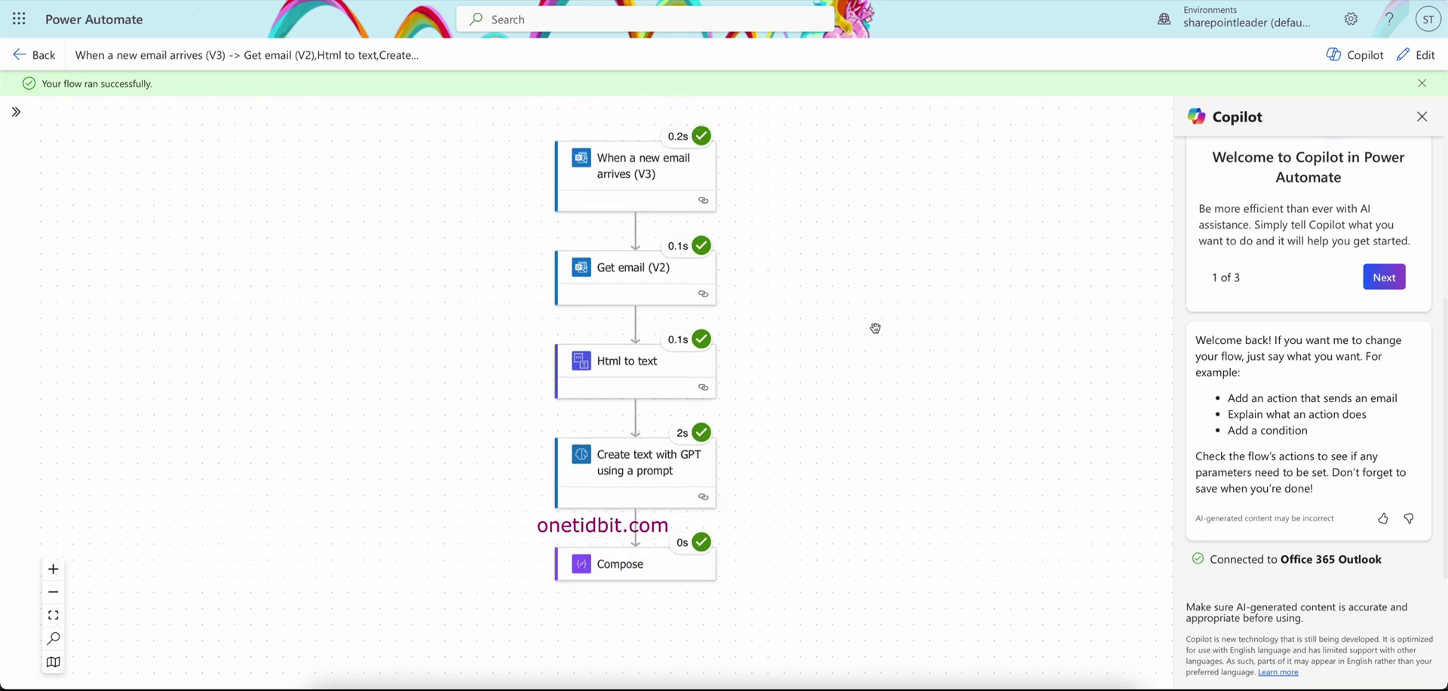
Review the email trigger's run details for the received Test email.
left_click(635, 163)
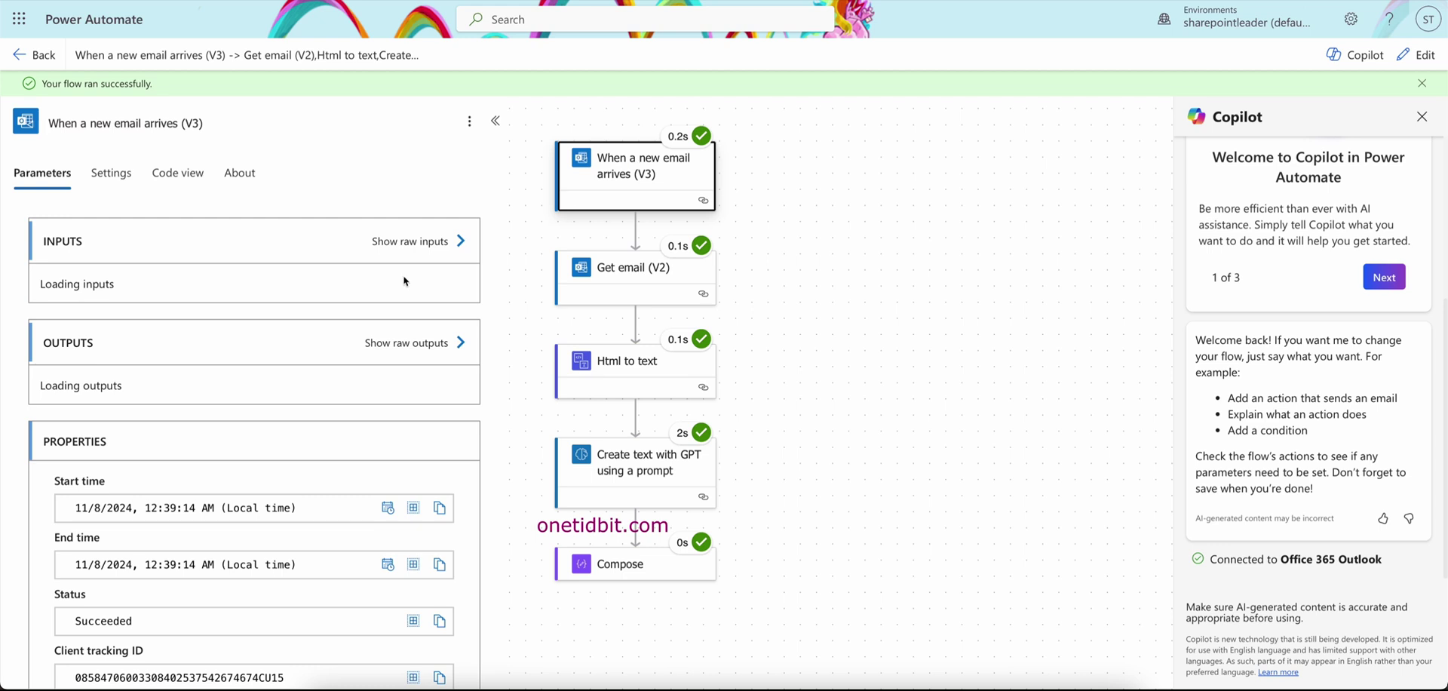
scroll(165, 322, "down", 5)
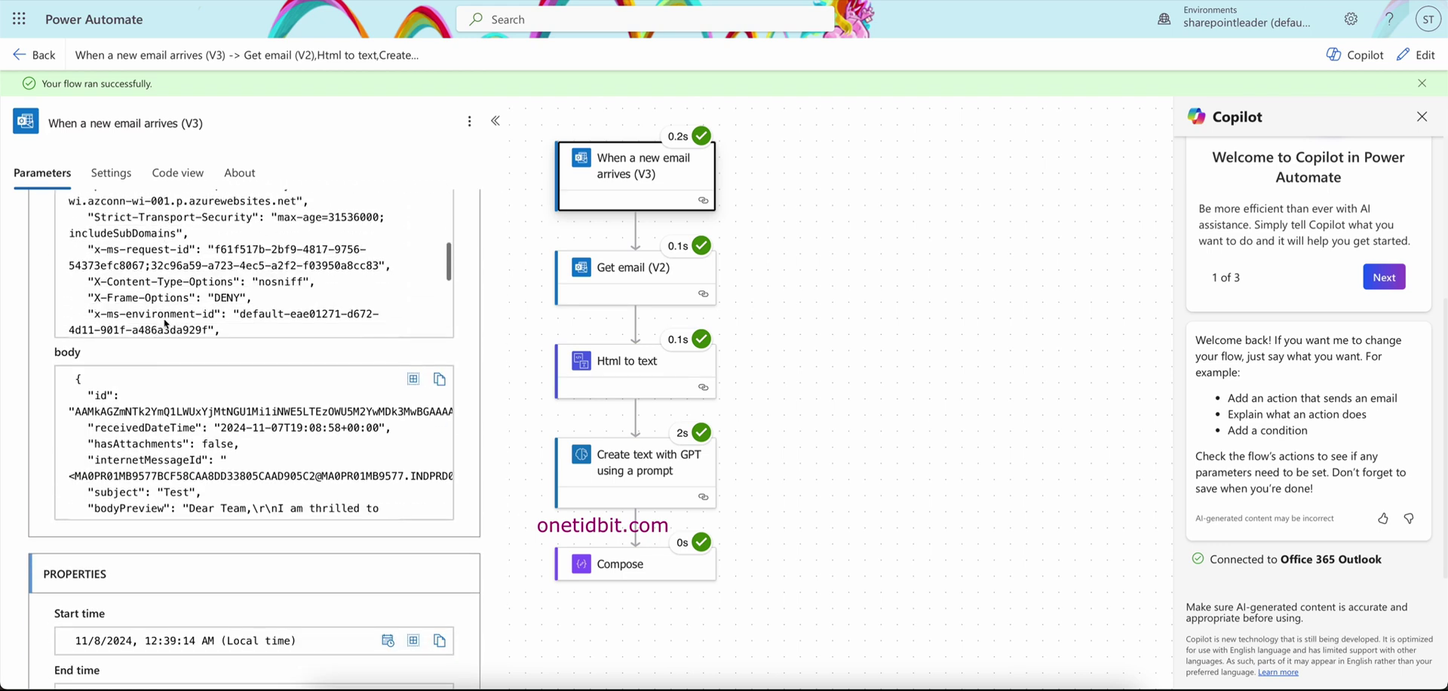
scroll(165, 322, "down", 1)
scroll(132, 400, "down", 8)
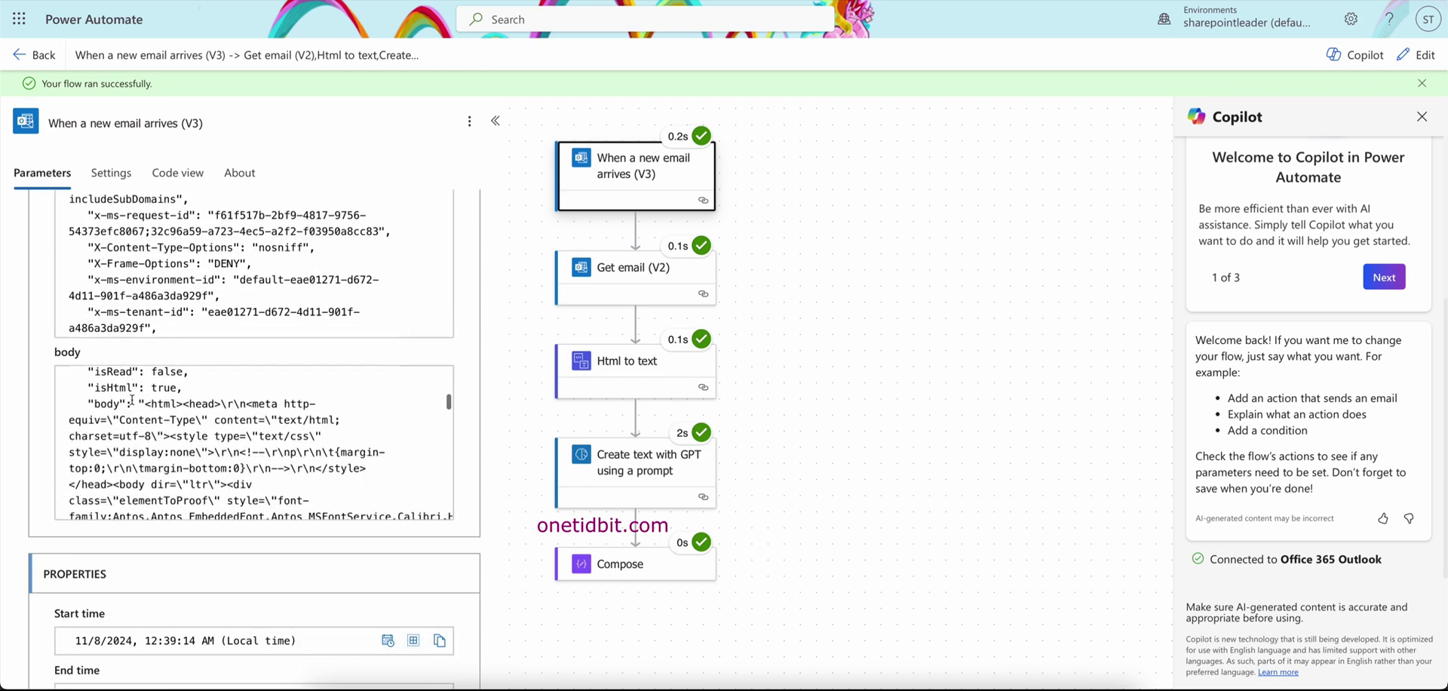
Check that Get email (V2) returned status 200 with the Test email body, and view the Html to text inputs.
left_click(648, 286)
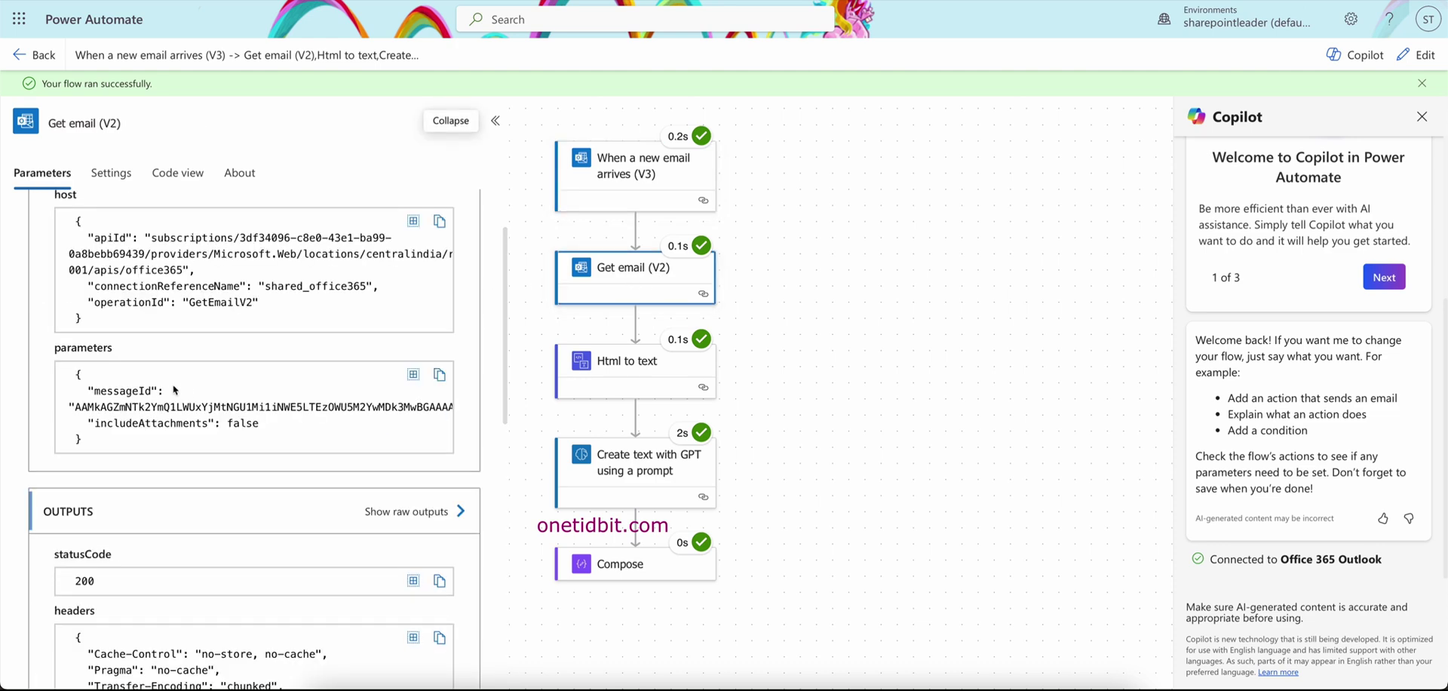
scroll(174, 389, "up", 1)
scroll(174, 390, "down", 4)
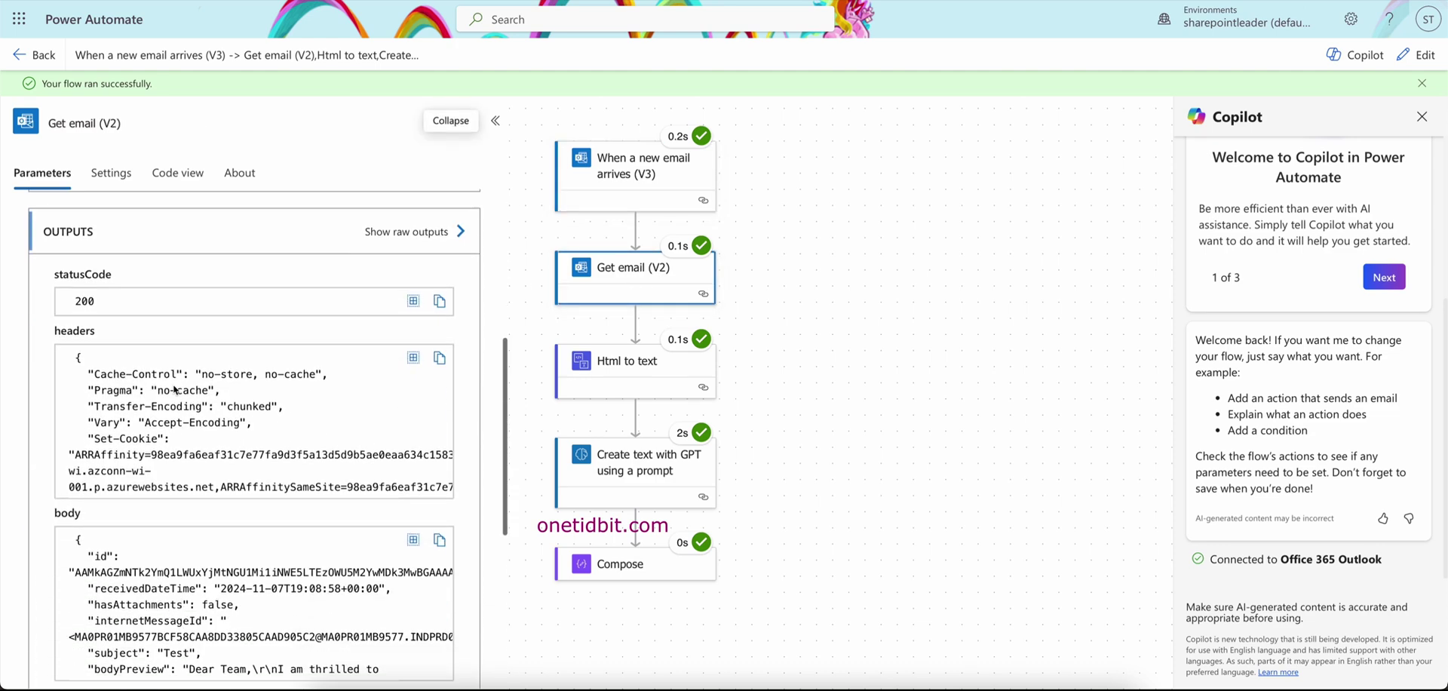
scroll(174, 389, "down", 5)
scroll(179, 539, "down", 3)
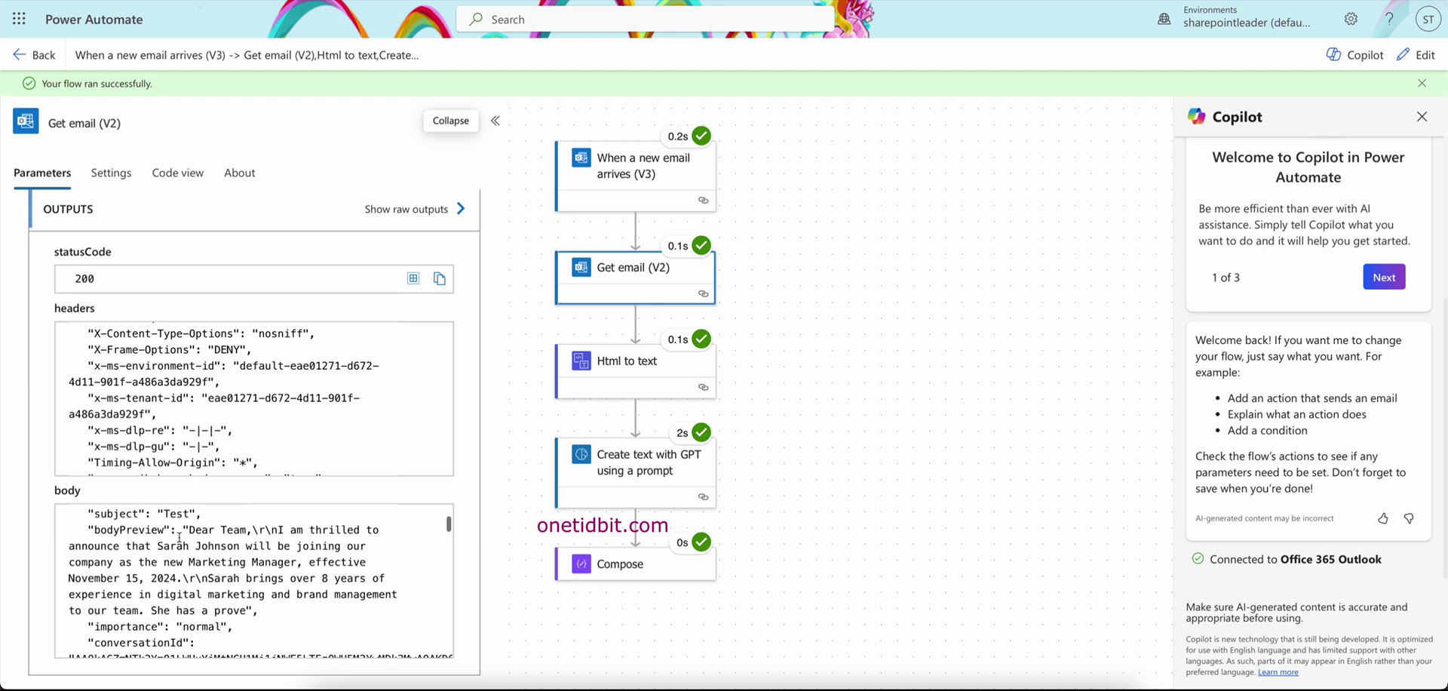
scroll(179, 539, "down", 5)
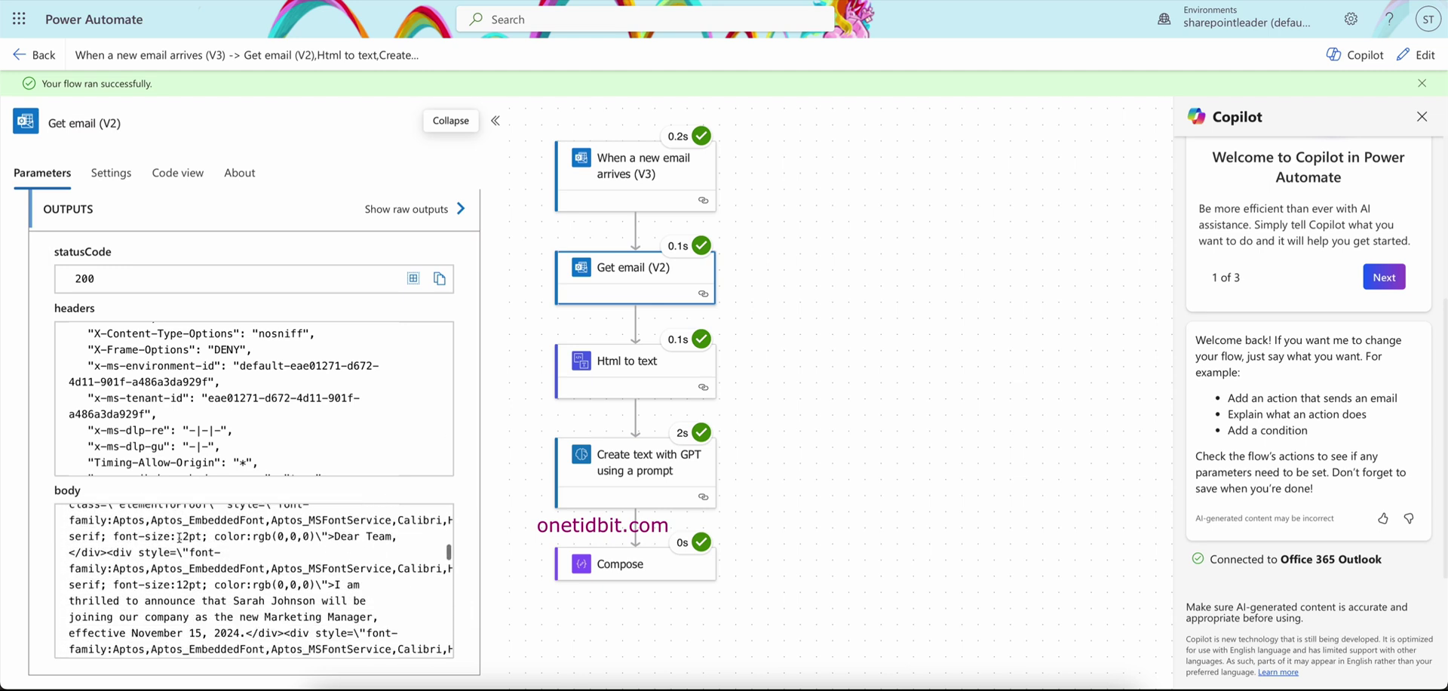
scroll(180, 538, "down", 5)
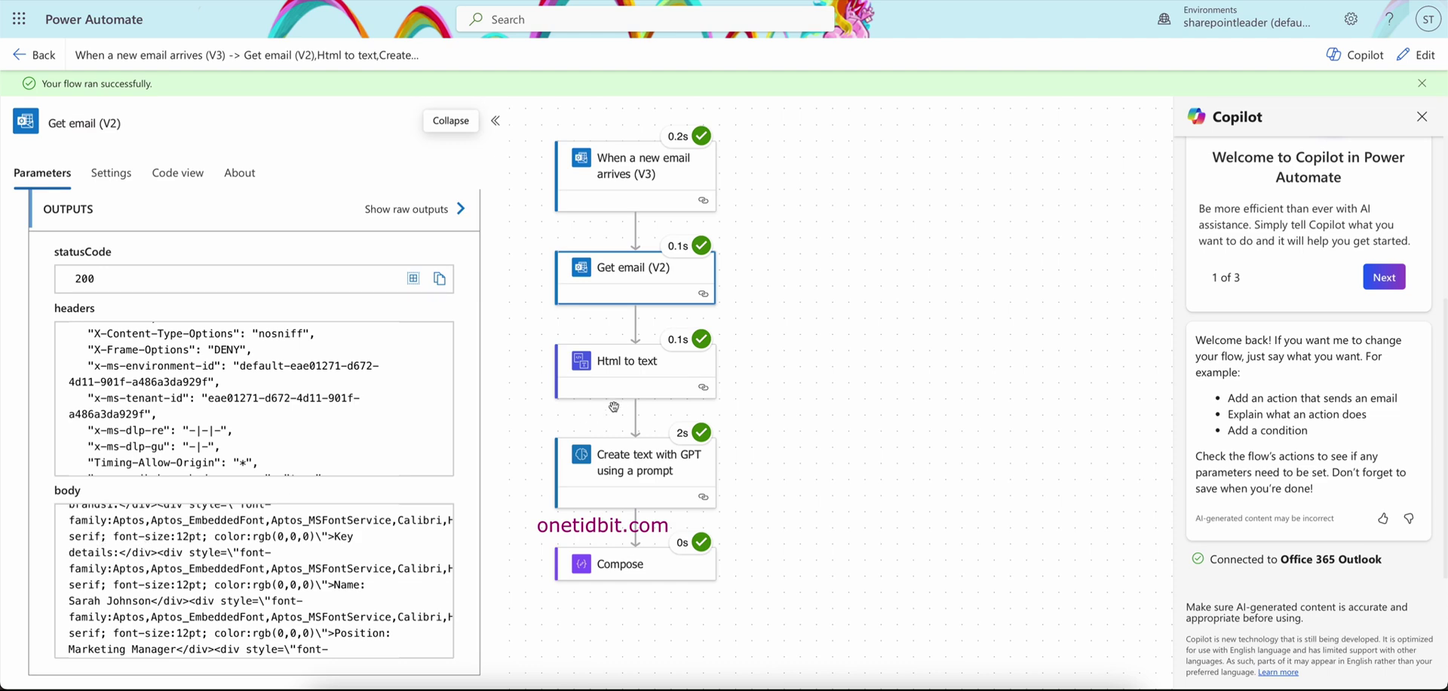
left_click(628, 370)
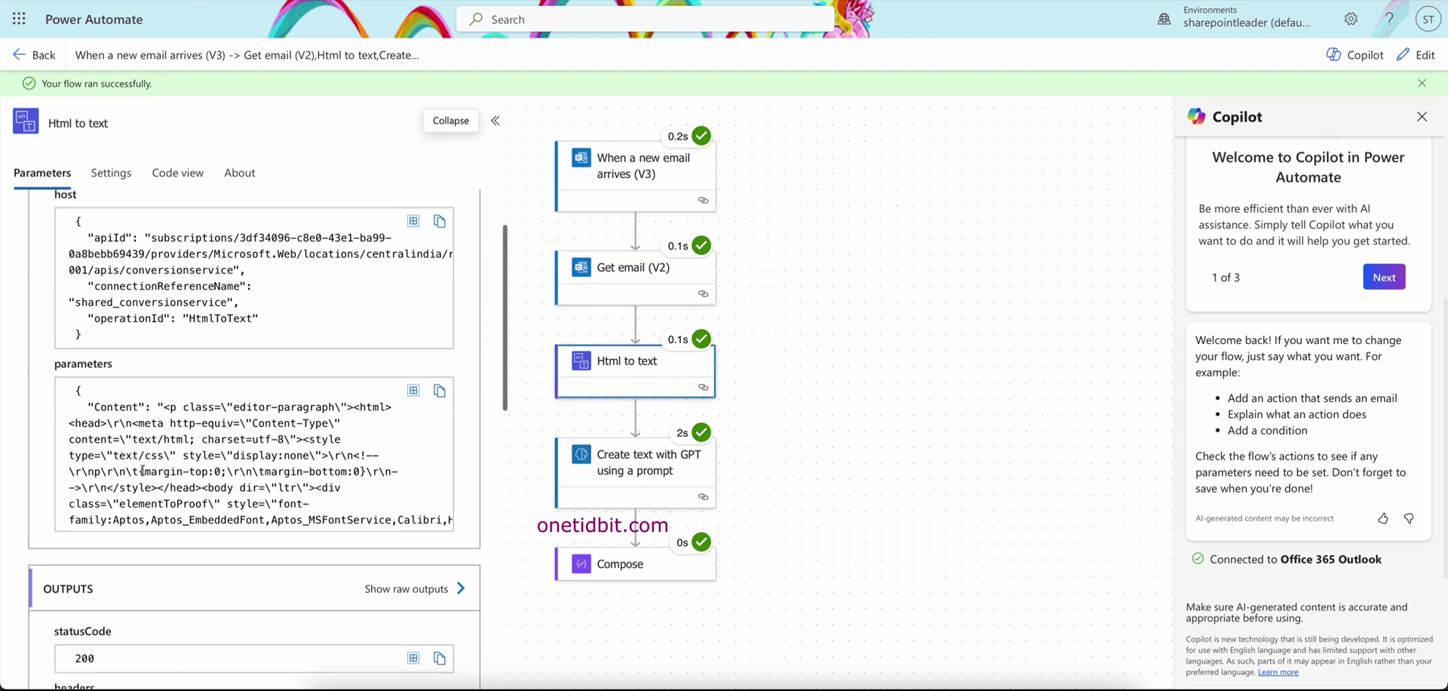
Review the plain-text email output of the Html to text step.
scroll(144, 468, "down", 5)
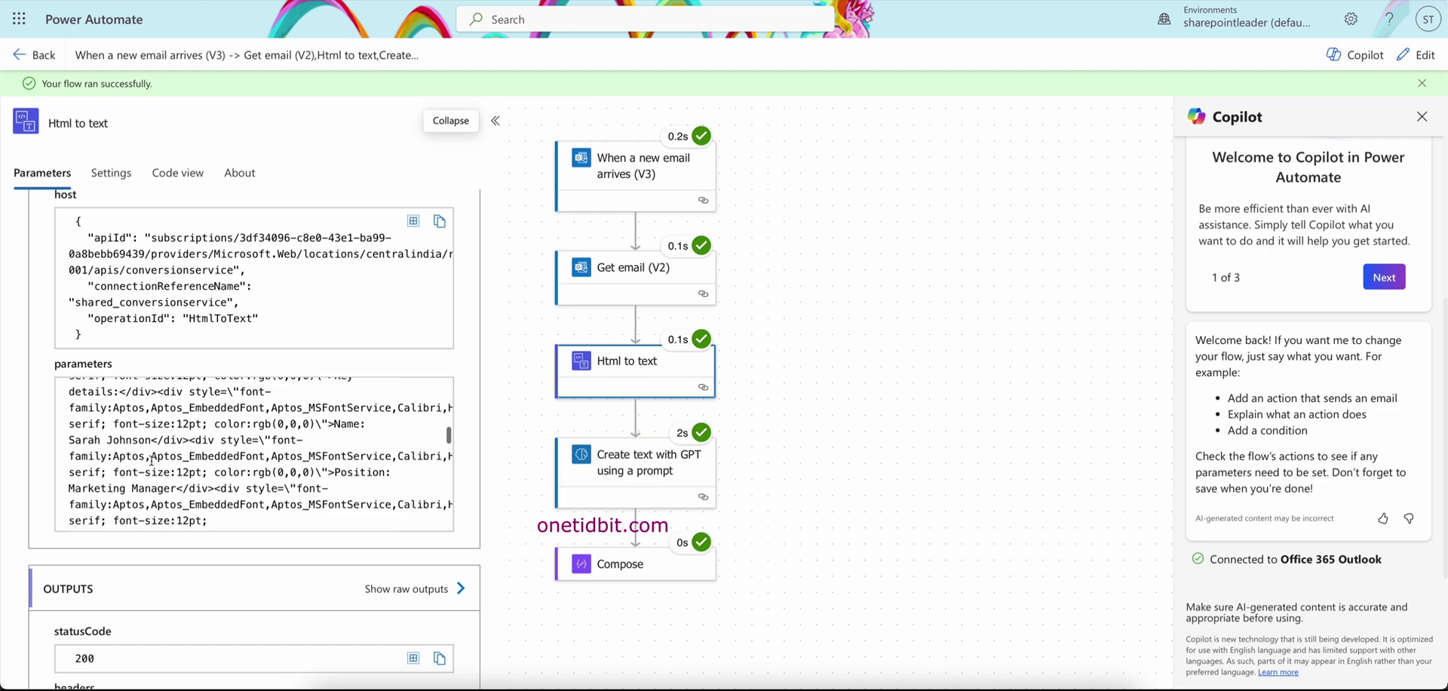
scroll(152, 460, "down", 6)
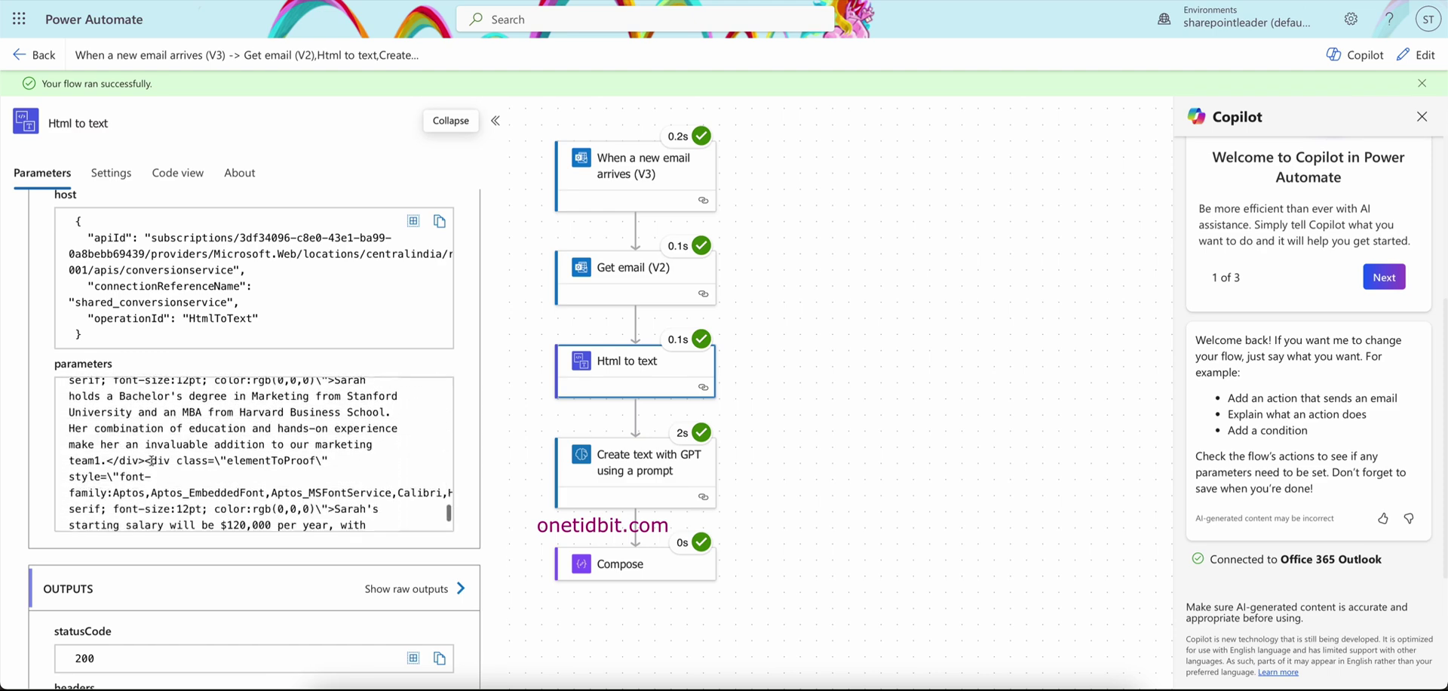
scroll(152, 465, "down", 10)
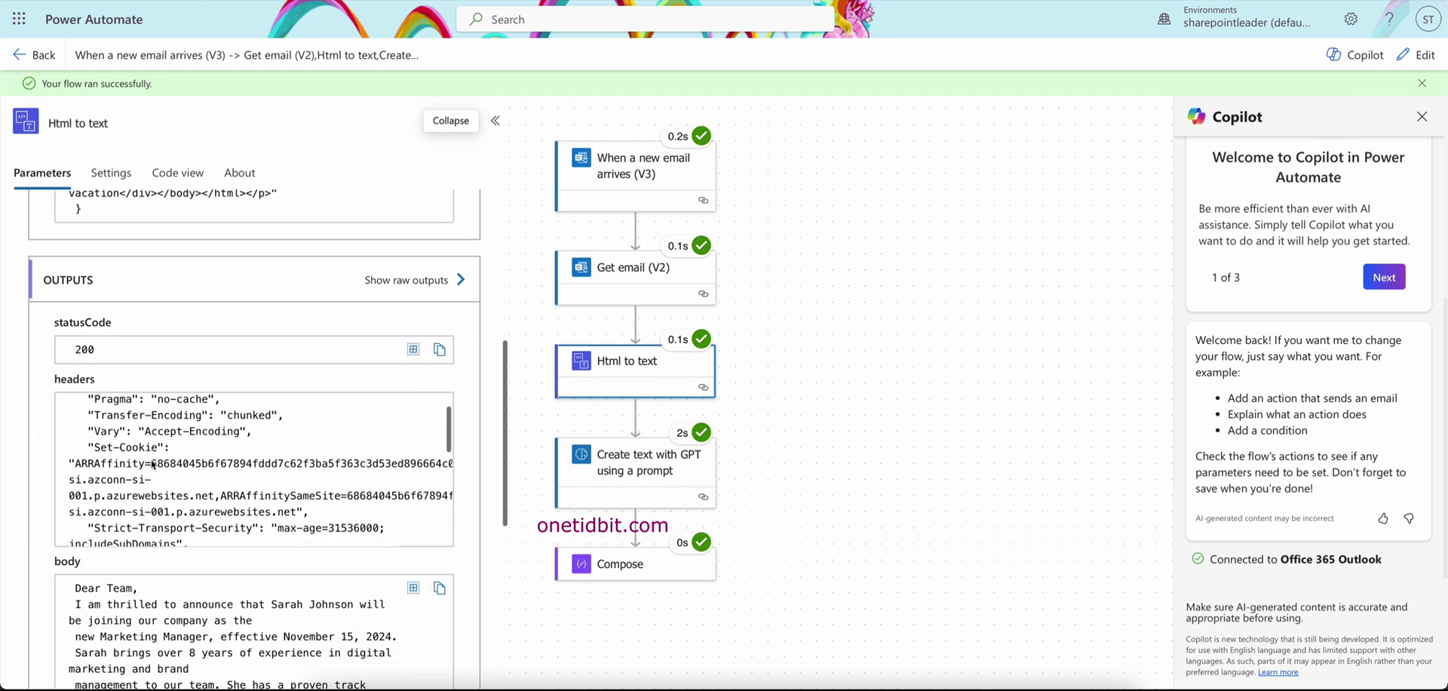
scroll(153, 464, "down", 4)
scroll(147, 538, "down", 8)
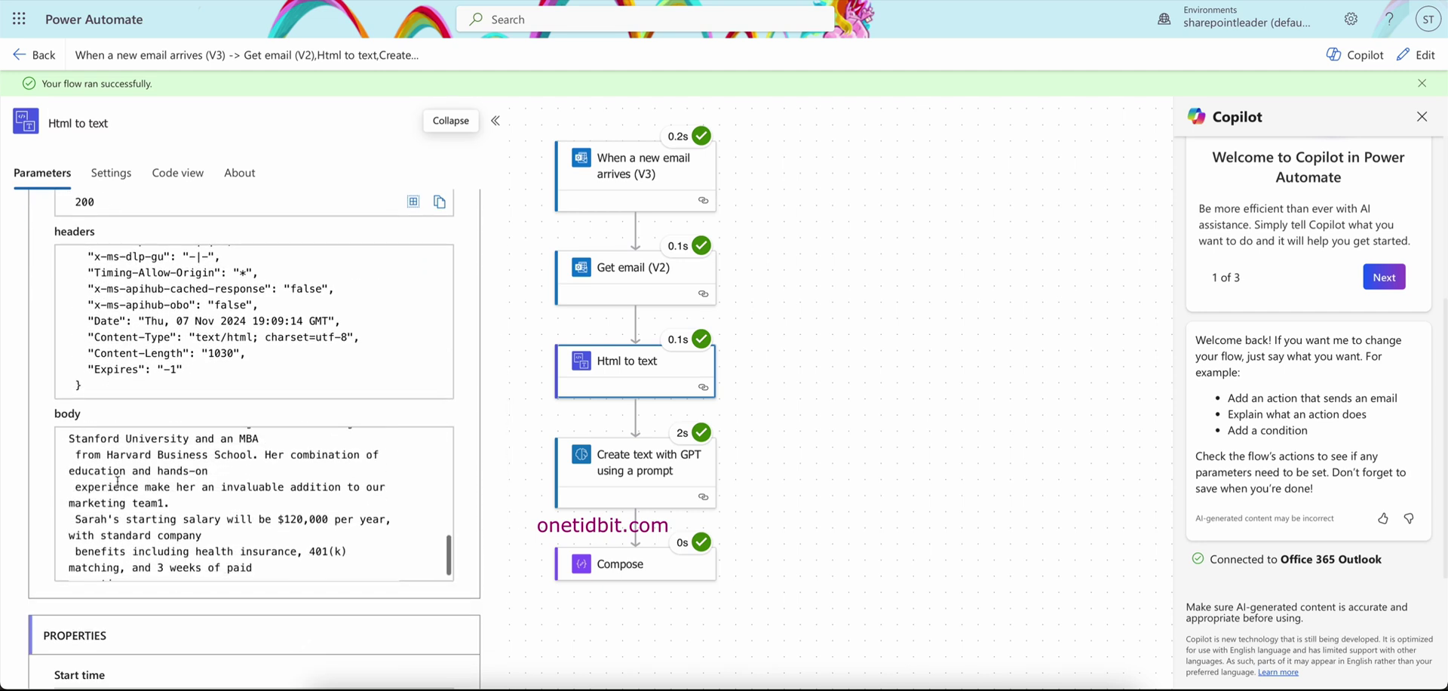
scroll(117, 481, "up", 10)
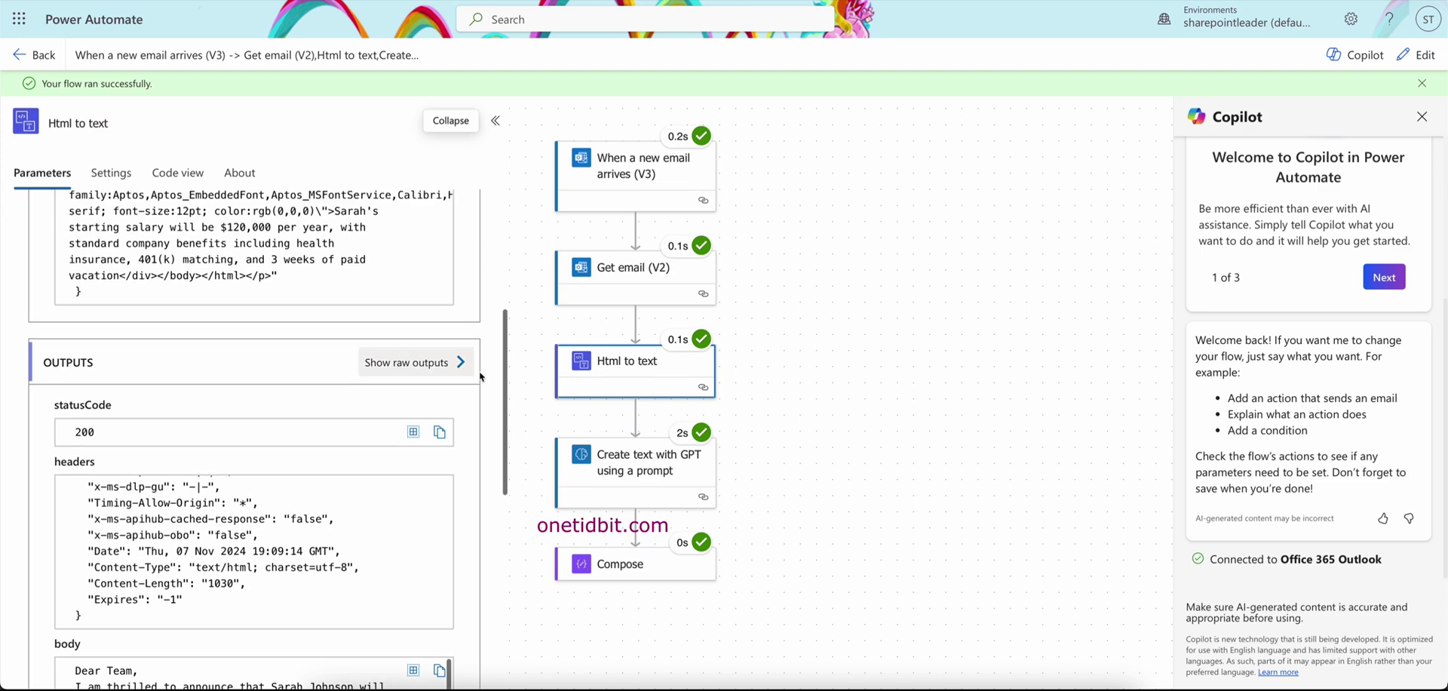
scroll(453, 375, "down", 5)
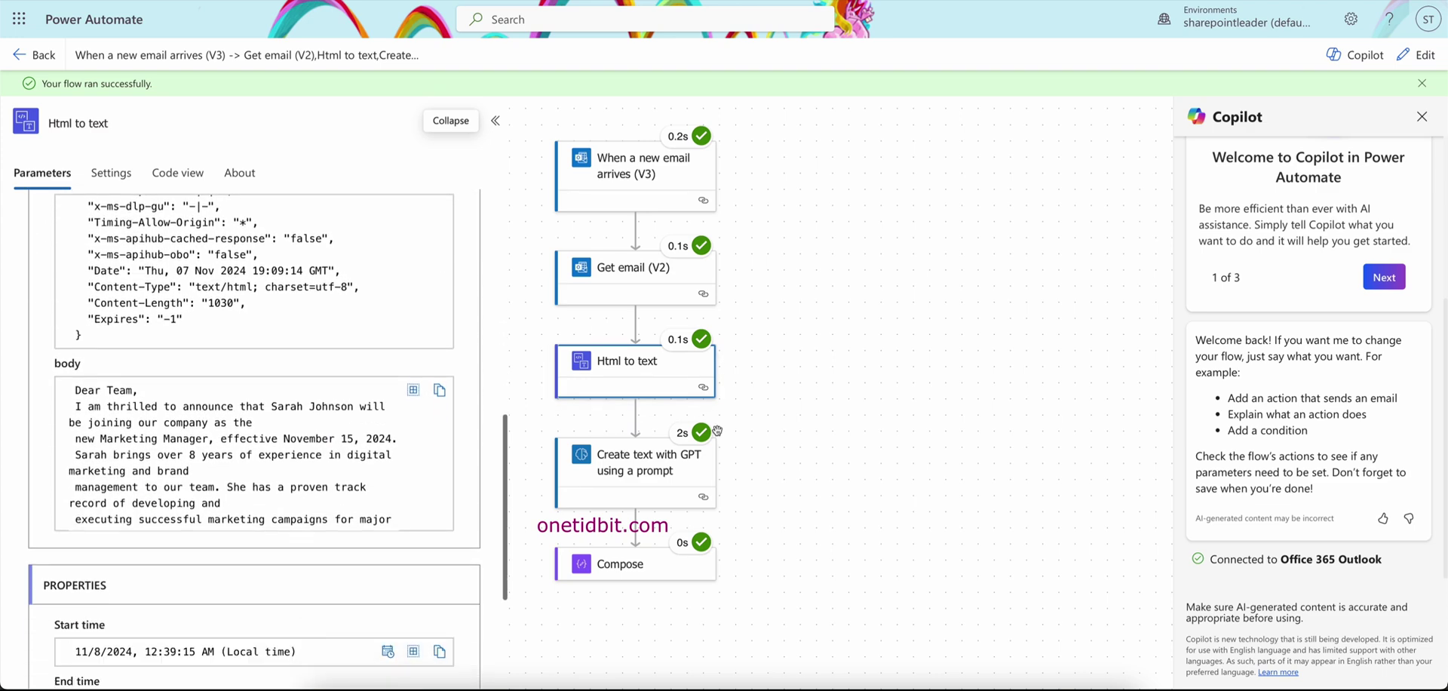
Inspect the response returned by the Create text with GPT using a prompt step.
left_click(663, 463)
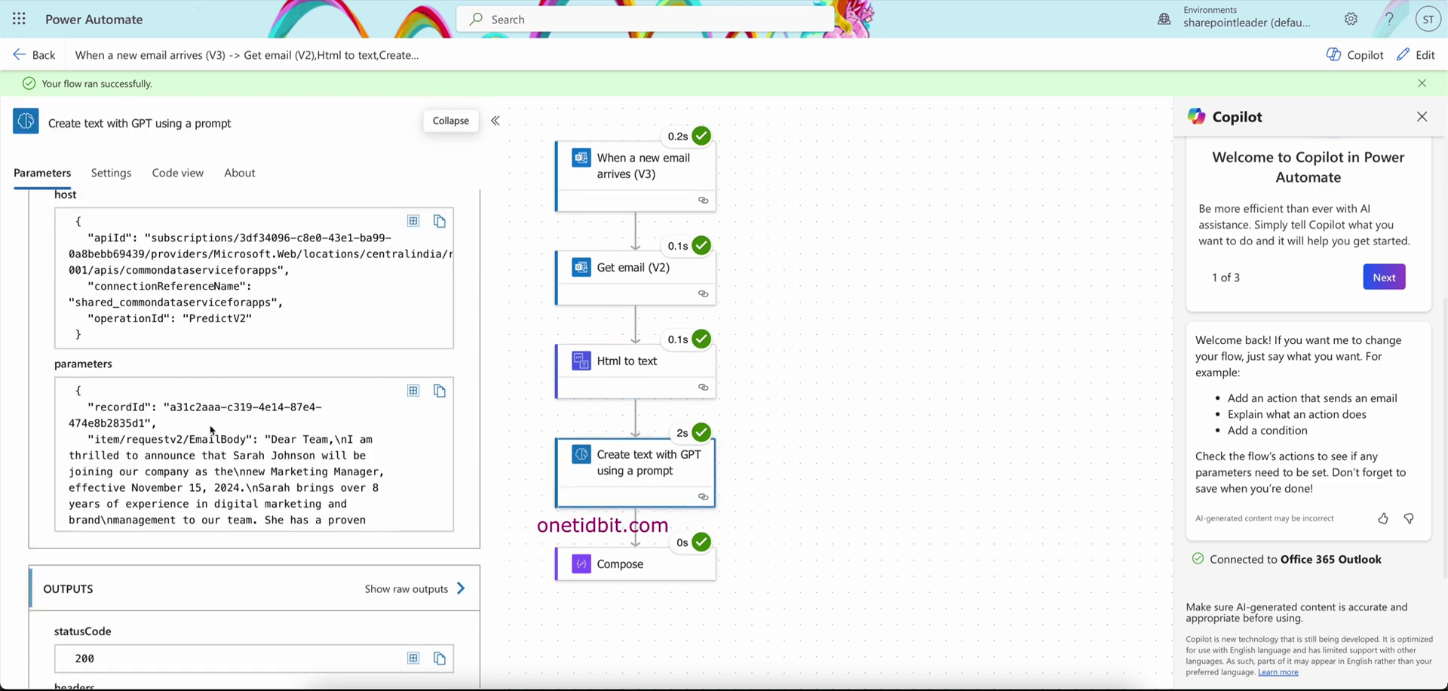
scroll(211, 430, "down", 10)
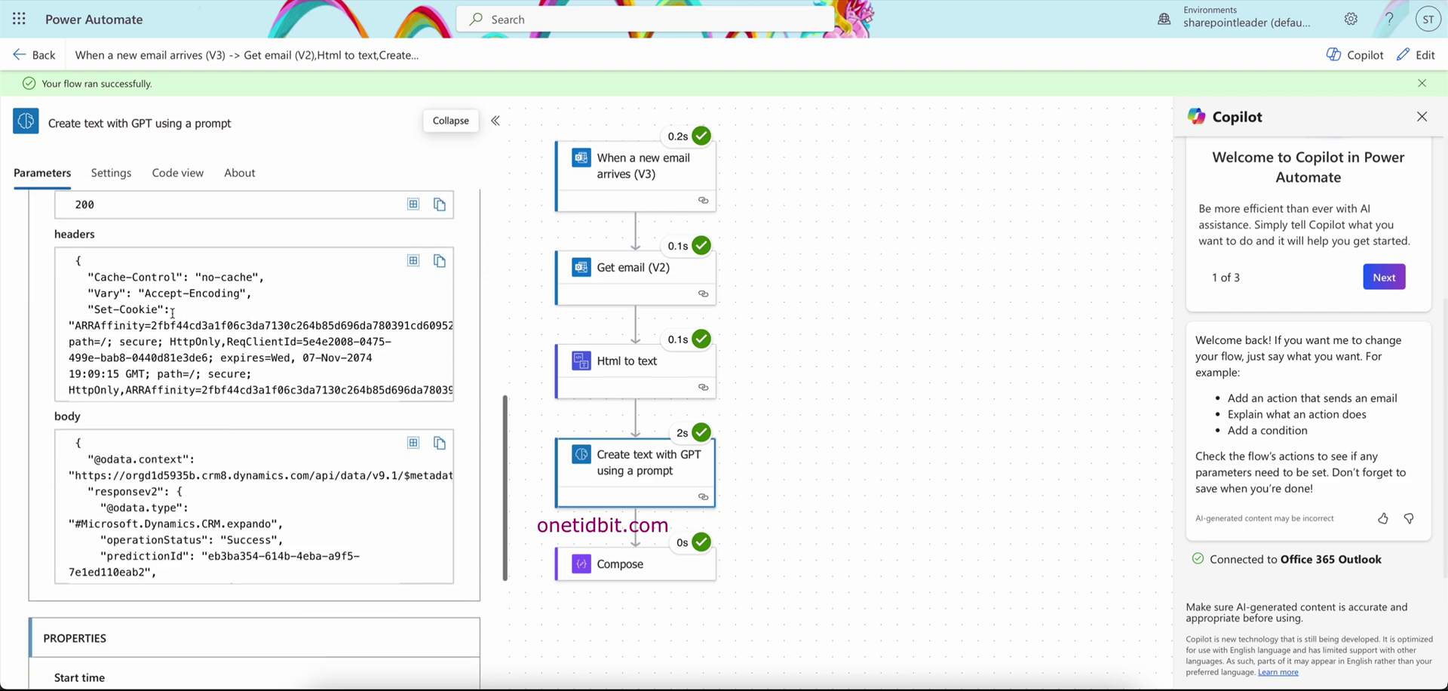
scroll(173, 312, "down", 6)
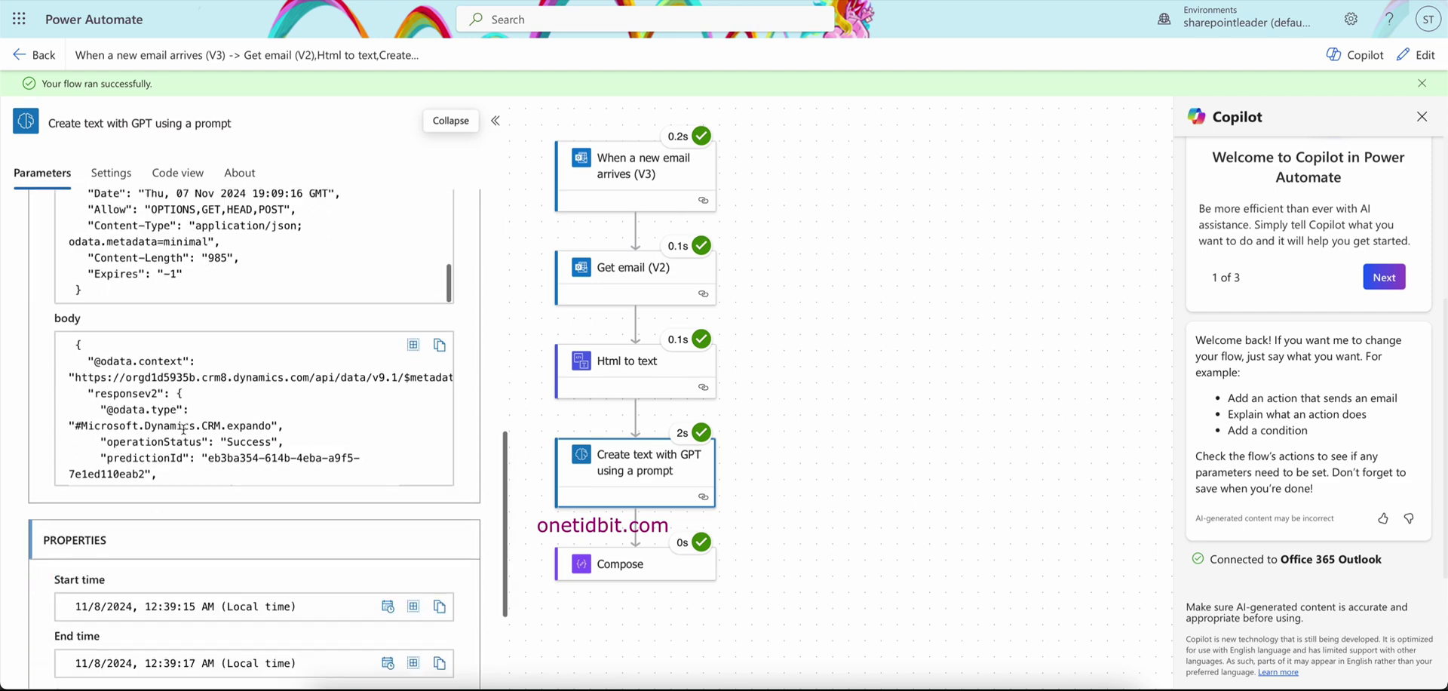
scroll(183, 428, "down", 2)
scroll(183, 429, "up", 3)
scroll(184, 434, "down", 2)
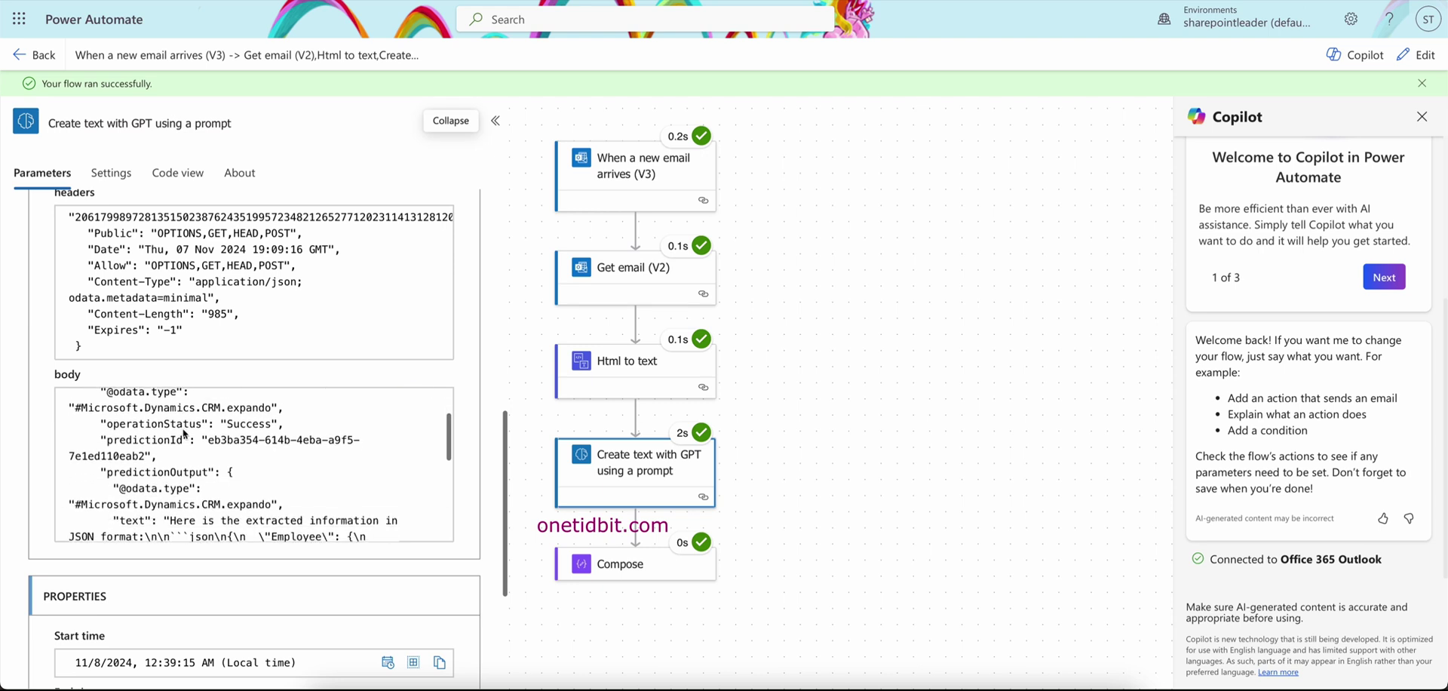
scroll(184, 434, "down", 5)
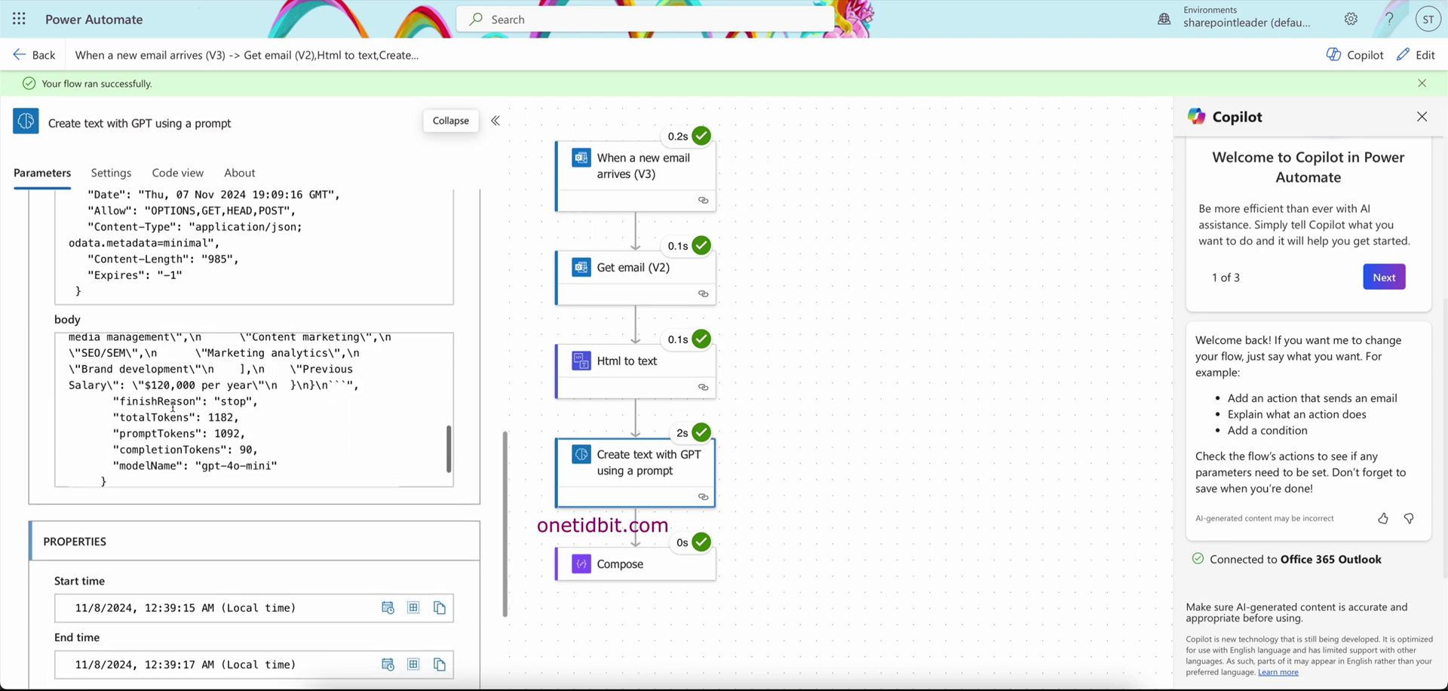
scroll(172, 407, "up", 4)
scroll(184, 407, "down", 2)
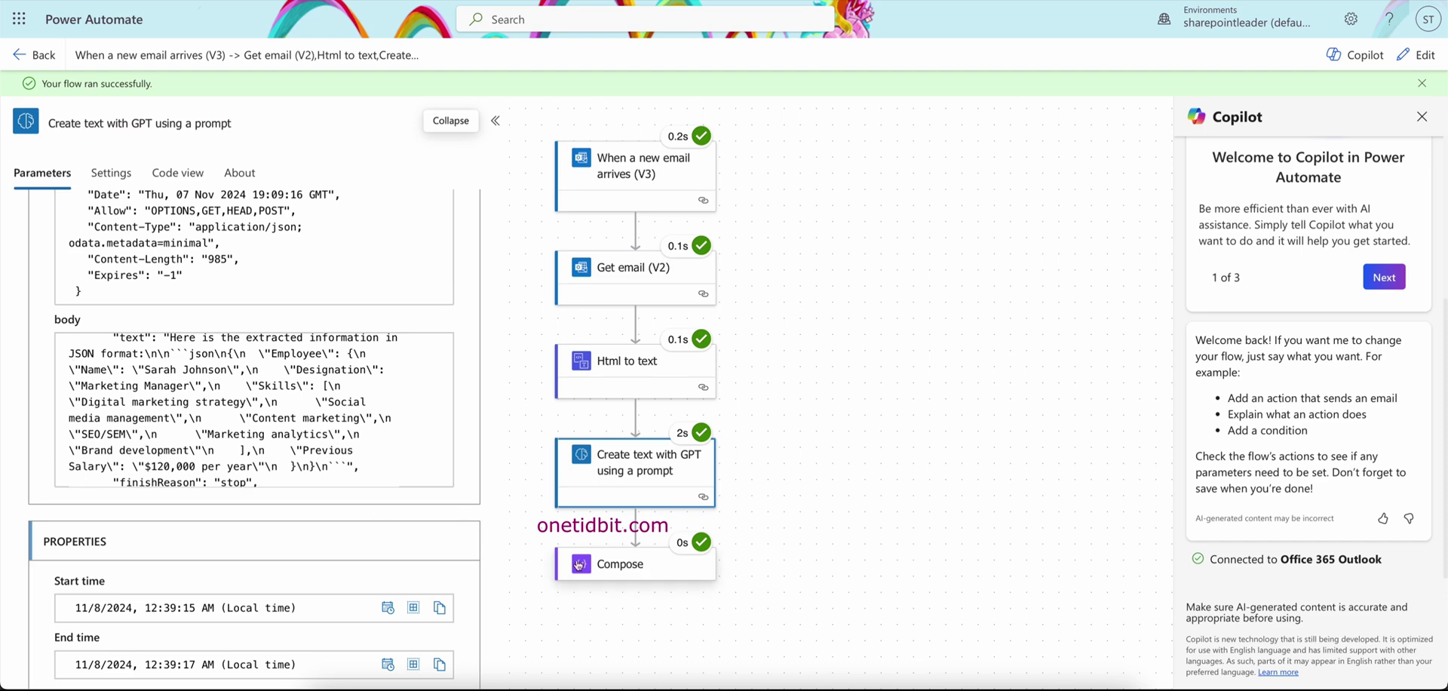
Confirm the Compose output holds the employee JSON with designation Marketing Manager.
left_click(644, 569)
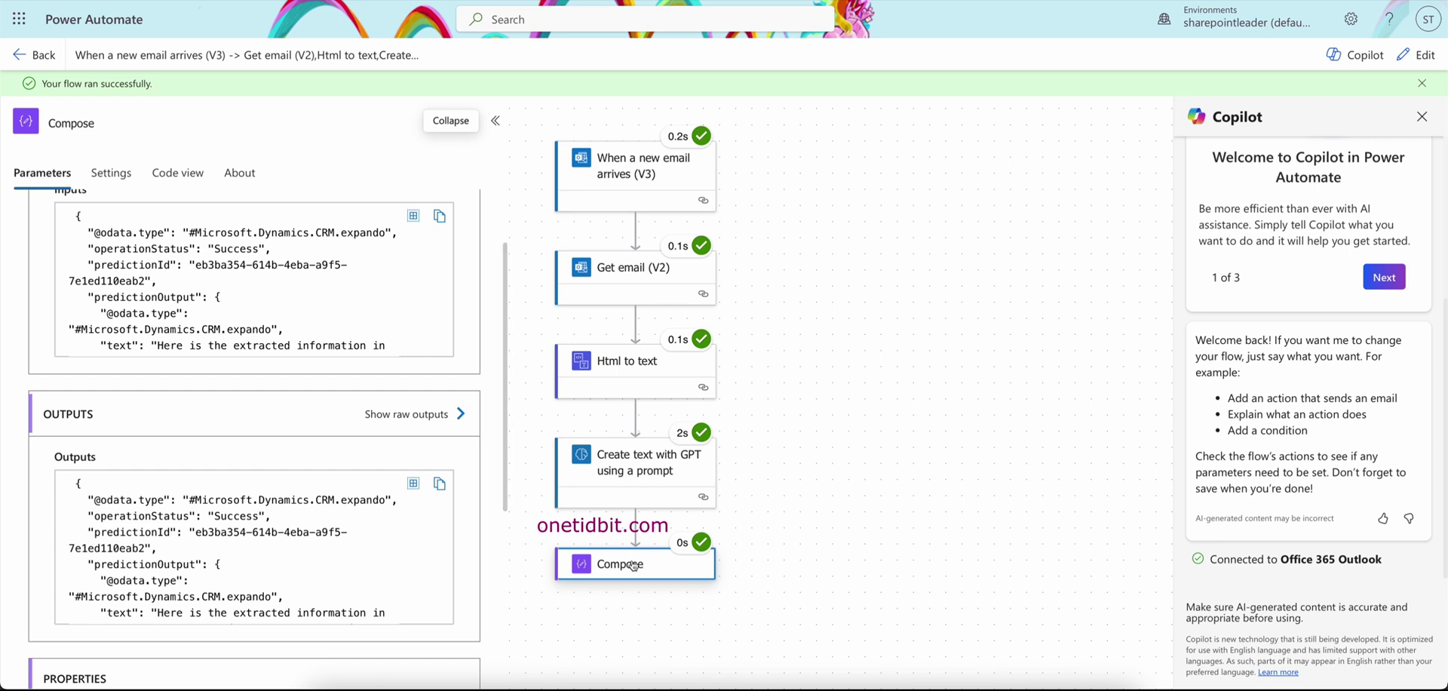
scroll(258, 414, "down", 2)
scroll(259, 425, "down", 3)
scroll(259, 426, "up", 2)
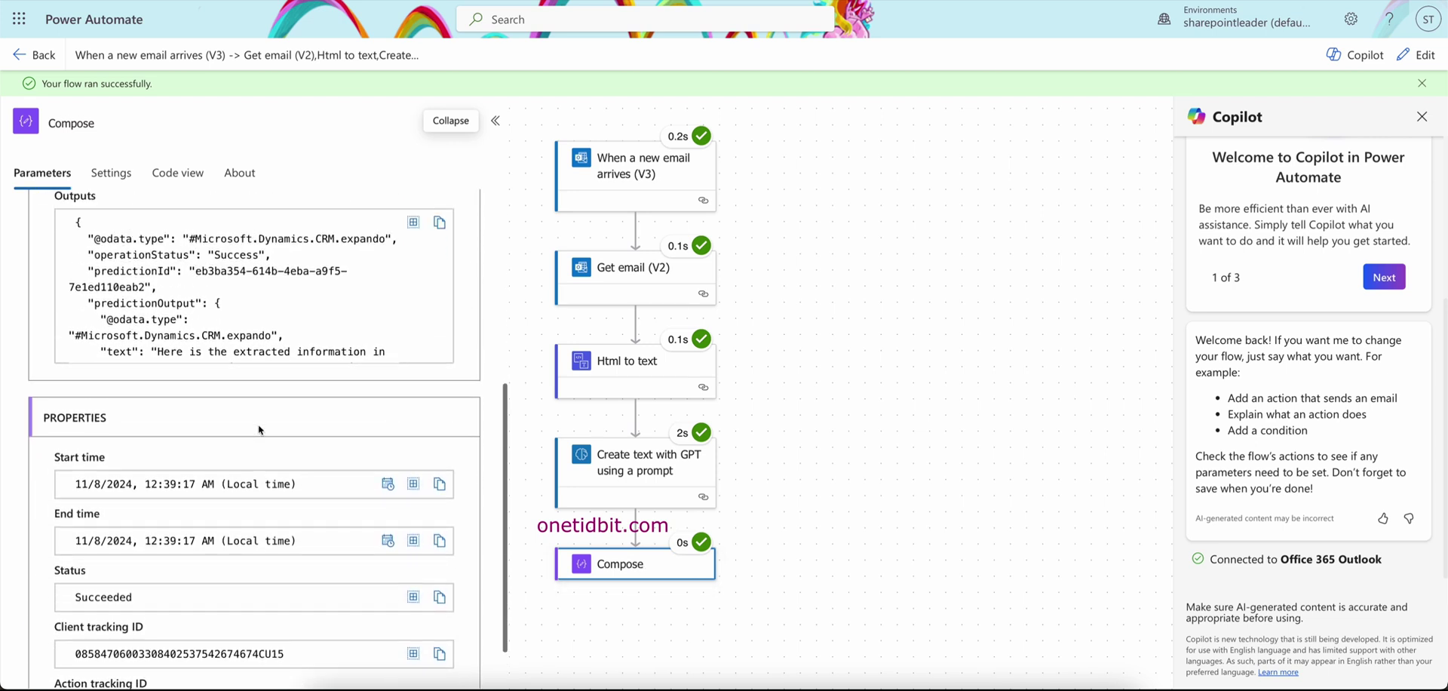
scroll(254, 368, "down", 3)
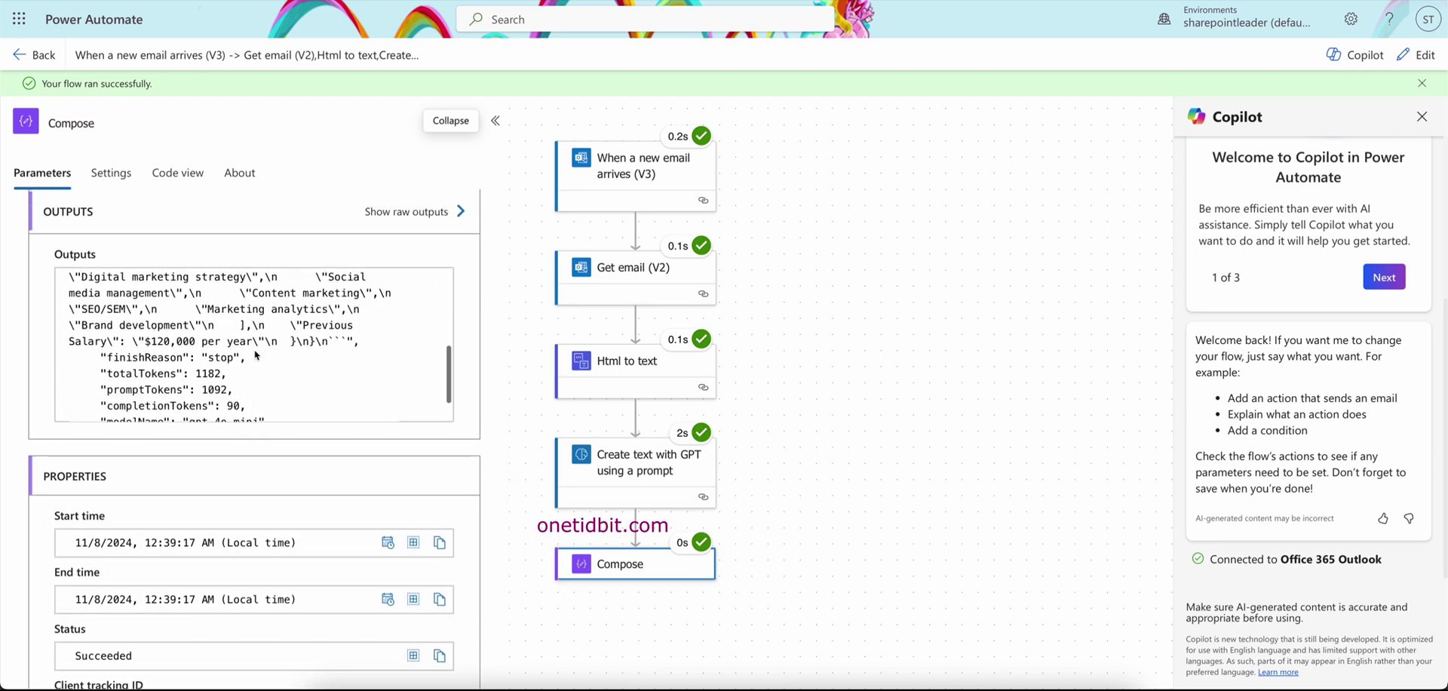
scroll(95, 323, "up", 3)
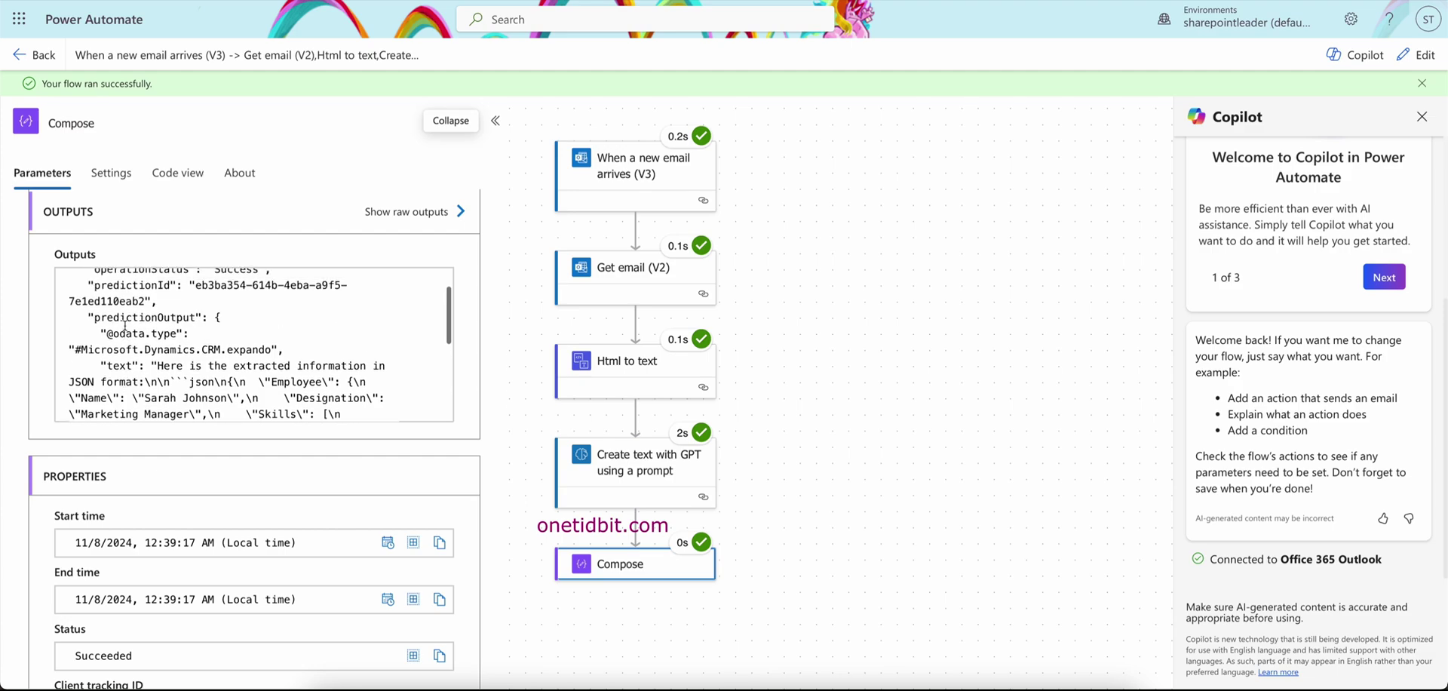